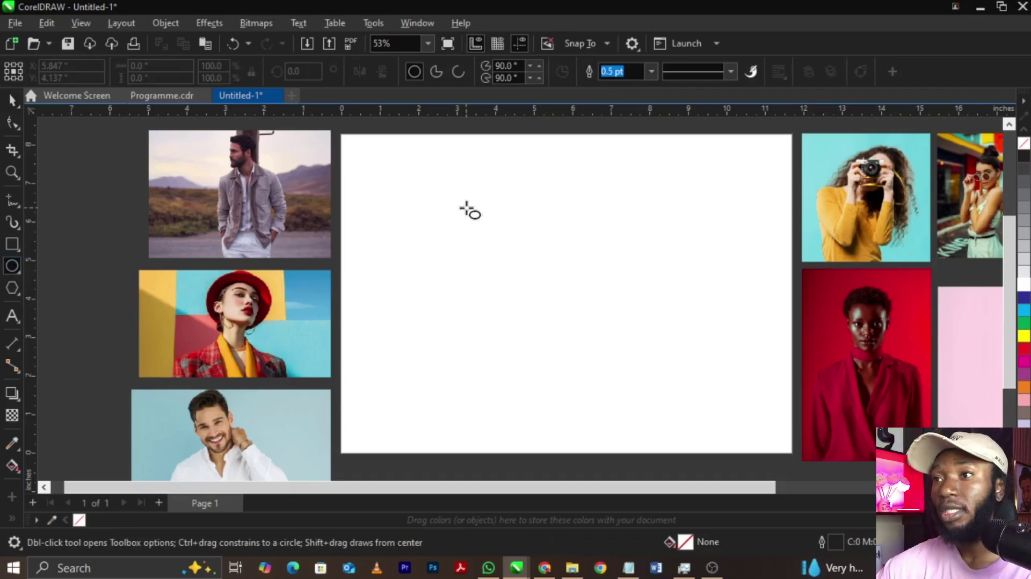
# Draw a circle about 5.7 inches in diameter and centre it on the page
pyautogui.moveTo(467, 208); pyautogui.dragTo(687, 377)
pyautogui.press('space')
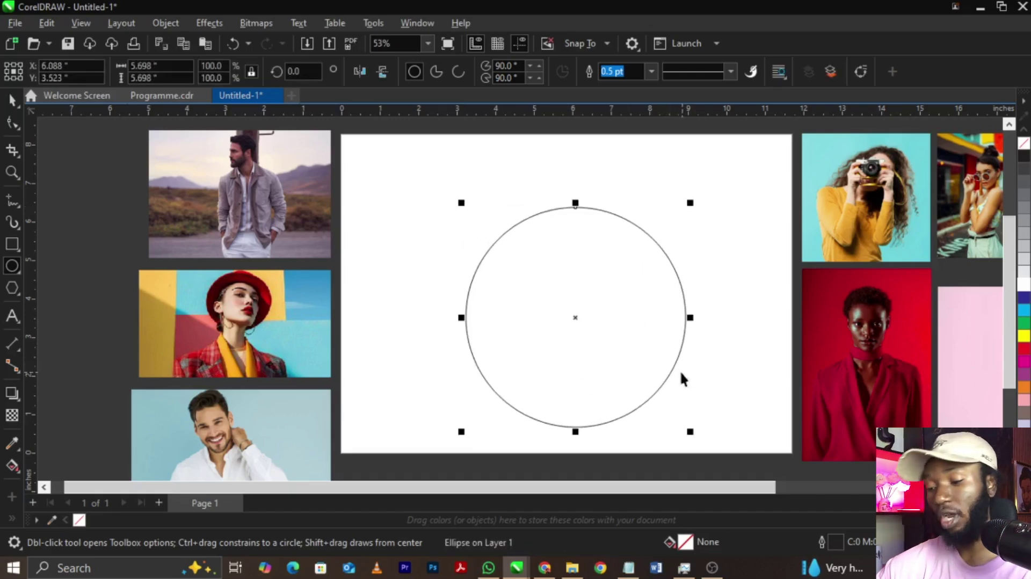
pyautogui.press('p')
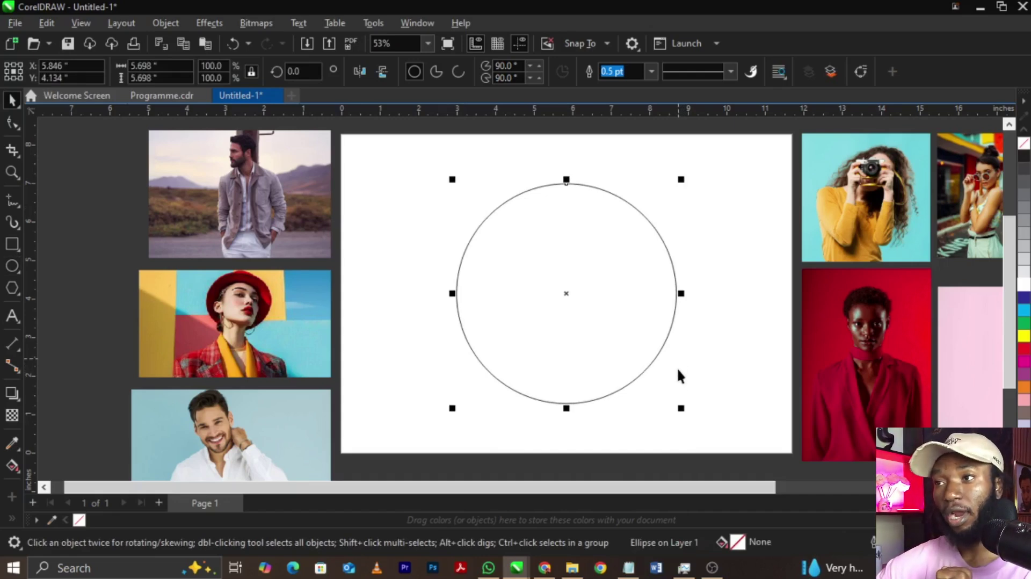
# Enlarge the circle proportionally about its centre to a diameter of about 6.1 inches
pyautogui.moveTo(682, 408); pyautogui.dragTo(688, 416)
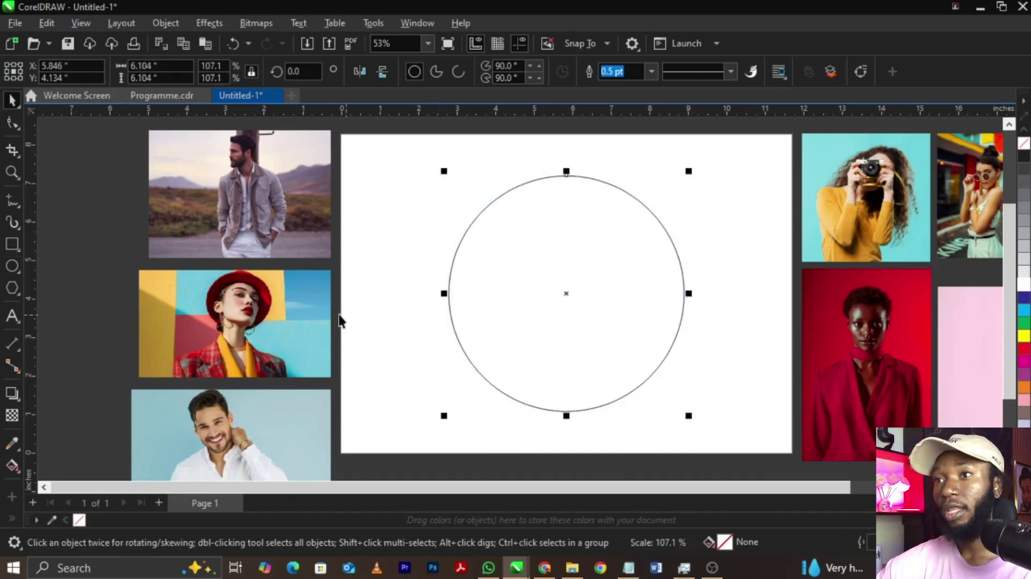
pyautogui.scroll(-1, 340, 321)
pyautogui.scroll(1, 456, 252)
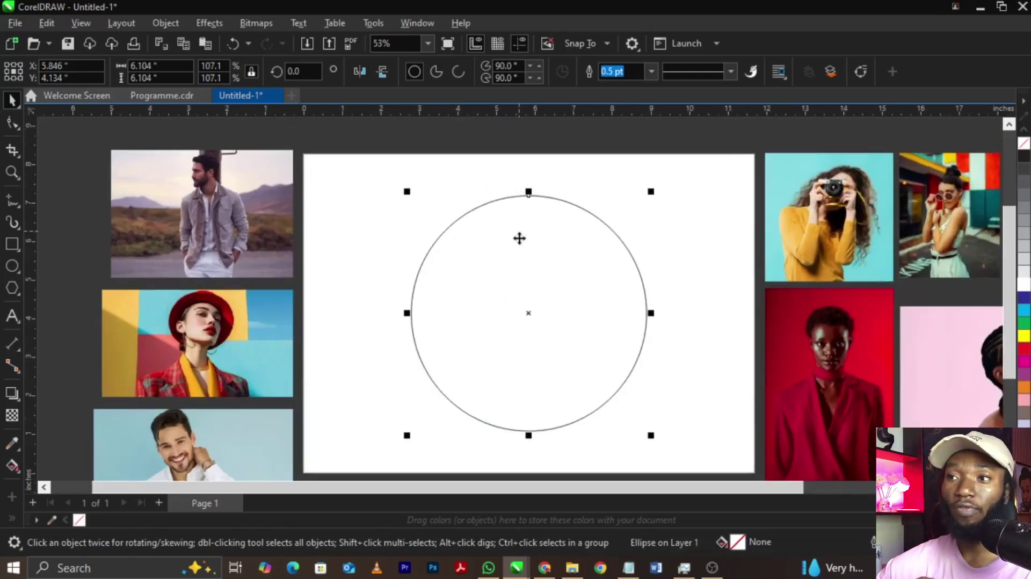
pyautogui.scroll(-1, 656, 229)
pyautogui.scroll(1, 559, 301)
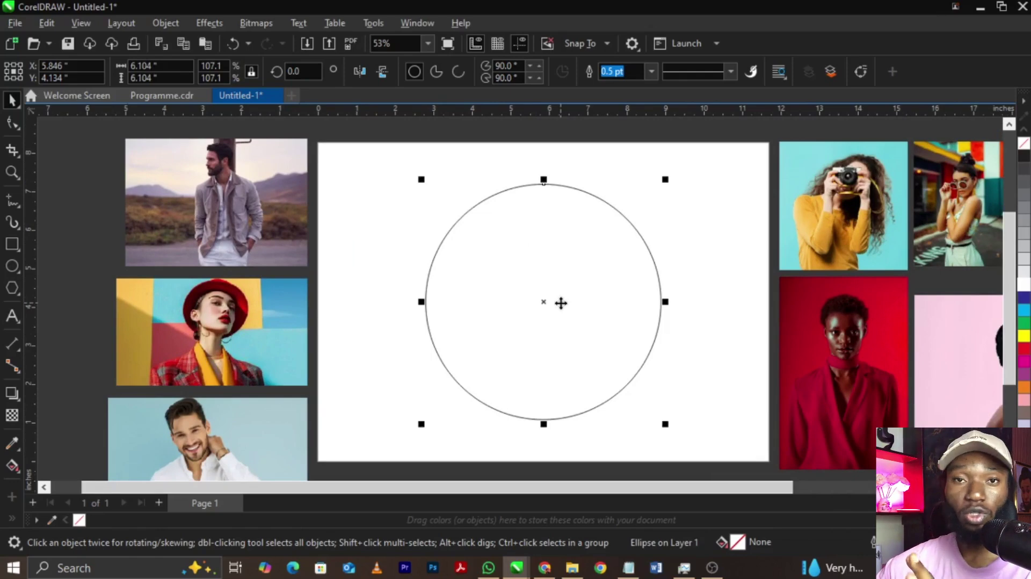
# Draw a thin vertical bar about 0.18 by 7.6 inches through the middle of the circle, extending beyond it at both ends
pyautogui.click(12, 244)
pyautogui.moveTo(540, 155); pyautogui.dragTo(546, 446)
pyautogui.press('space')
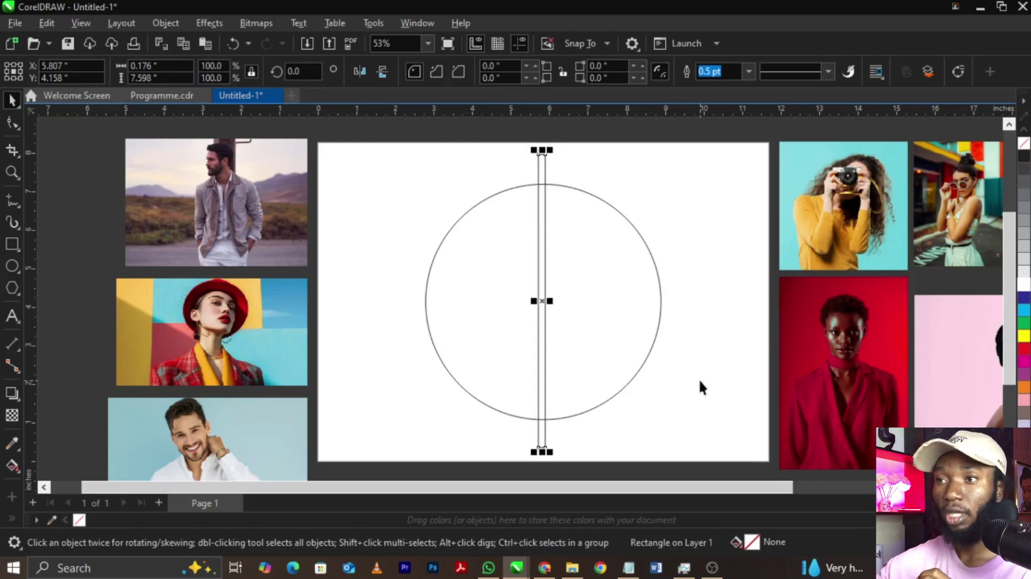
# Align the centres of the bar and the circle both horizontally and vertically
pyautogui.keyDown('shift'); pyautogui.click(627, 323); pyautogui.keyUp('shift')
pyautogui.scroll(-1, 711, 351)
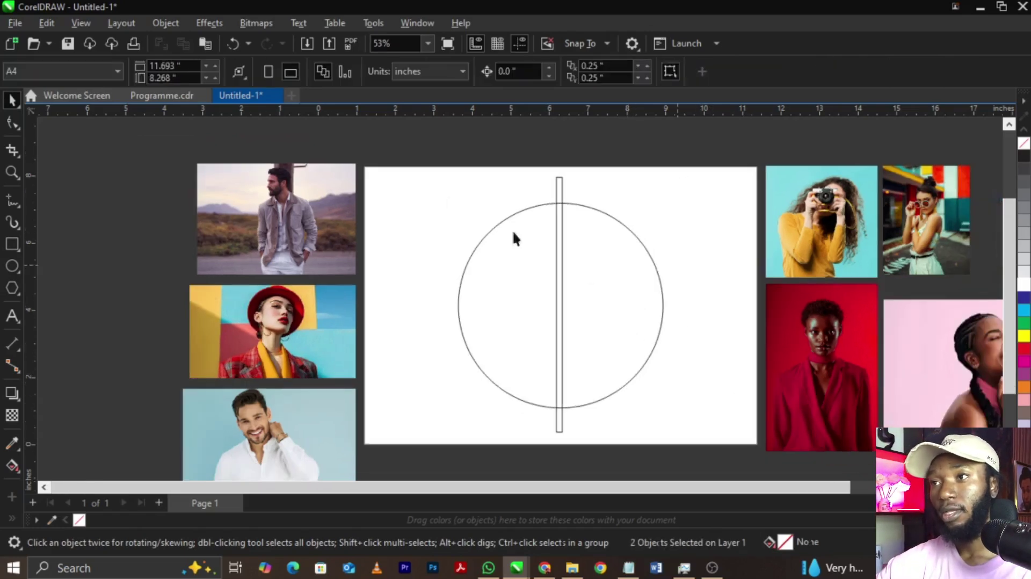
pyautogui.moveTo(416, 153); pyautogui.dragTo(701, 471)
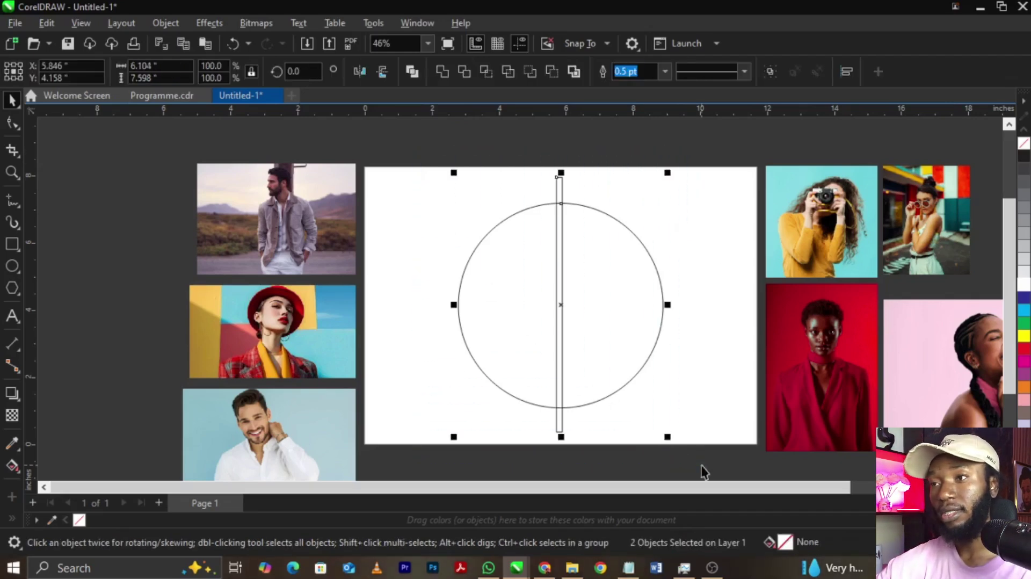
pyautogui.press('c')
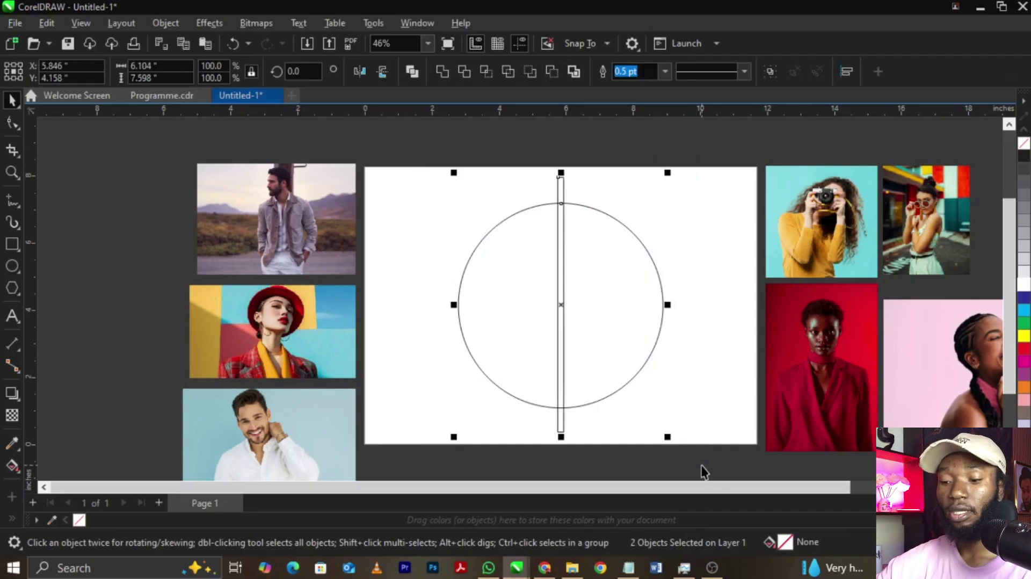
pyautogui.press('e')
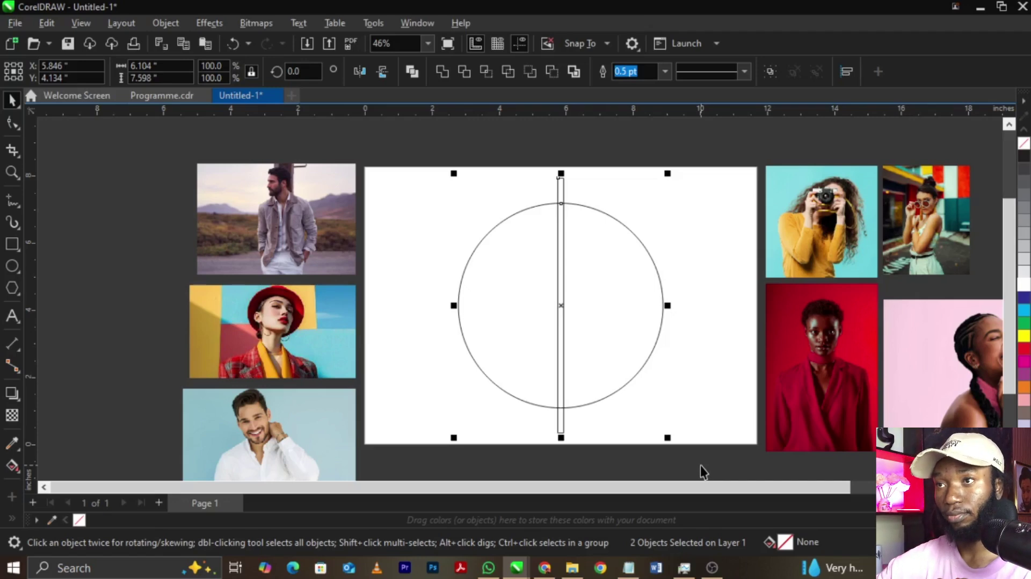
# Move the bar away from the circle's centre and realign their centres along the vertical axis
pyautogui.click(699, 460)
pyautogui.moveTo(558, 344); pyautogui.dragTo(506, 350)
pyautogui.keyDown('shift'); pyautogui.click(602, 365); pyautogui.keyUp('shift')
pyautogui.press('c')
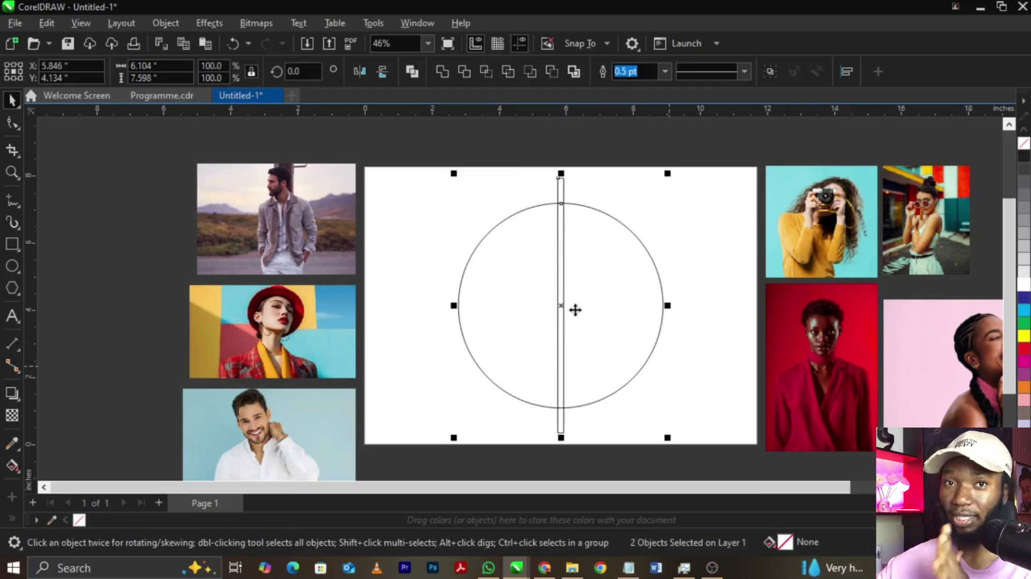
# Switch the vertical bar between its scaling and rotation handles, and deselect it
pyautogui.scroll(1, 572, 308)
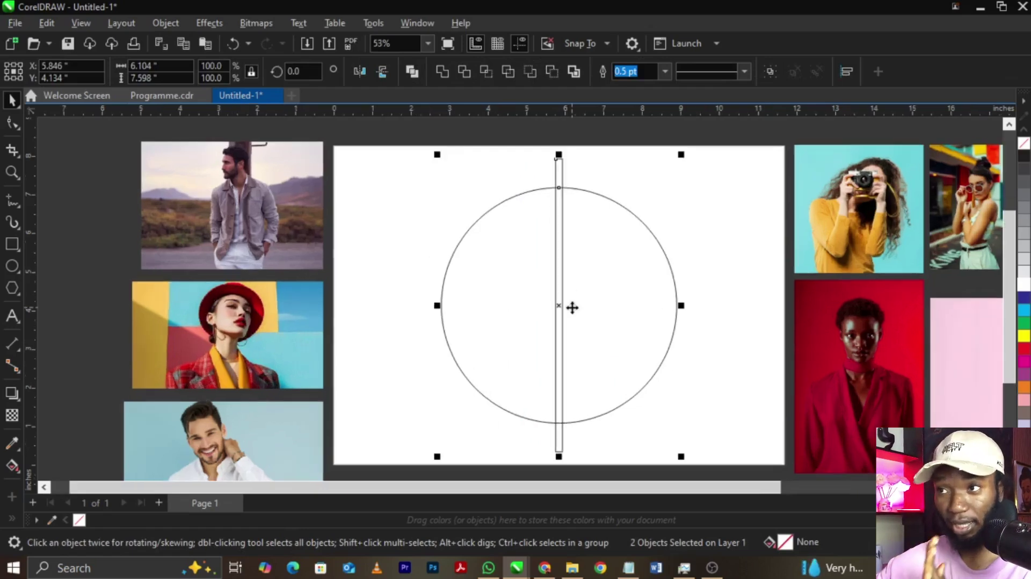
pyautogui.click(736, 348)
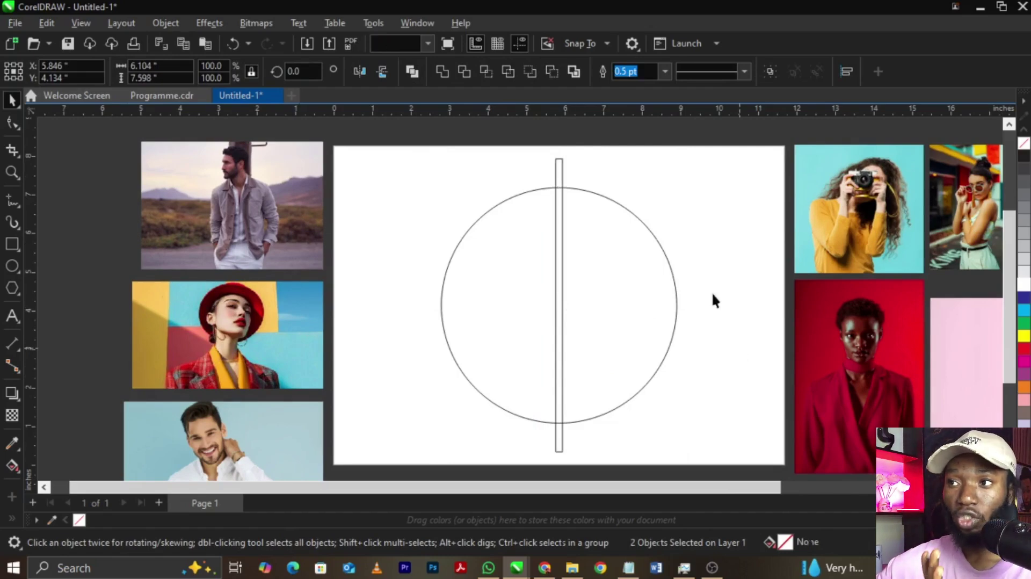
pyautogui.doubleClick(557, 162)
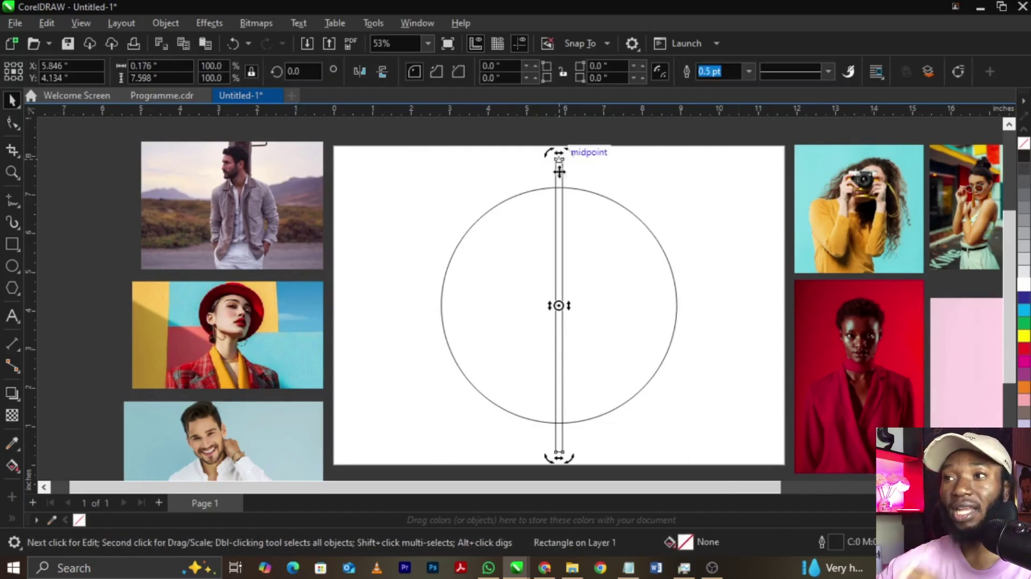
pyautogui.click(579, 188)
pyautogui.click(561, 170)
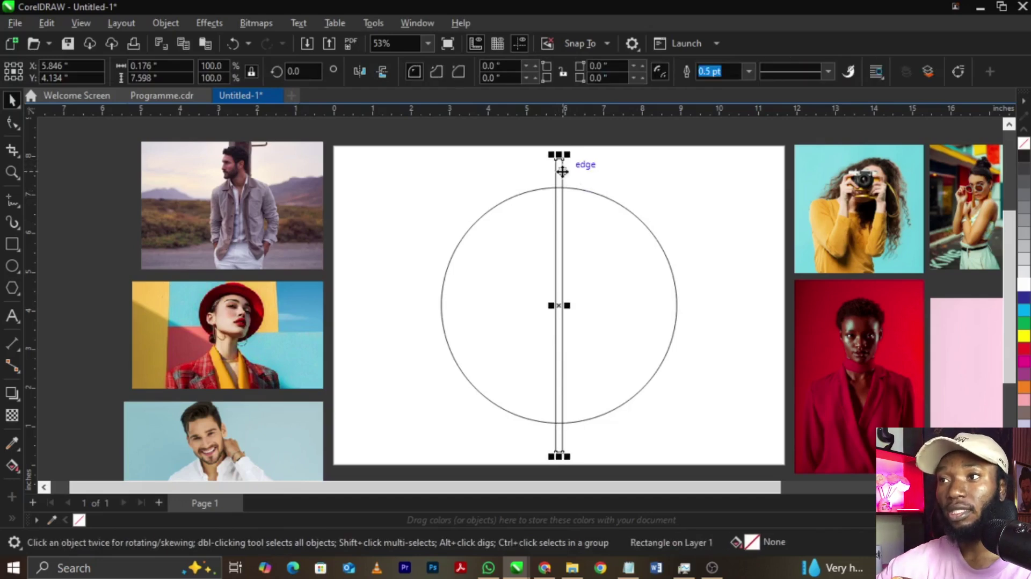
pyautogui.click(562, 171)
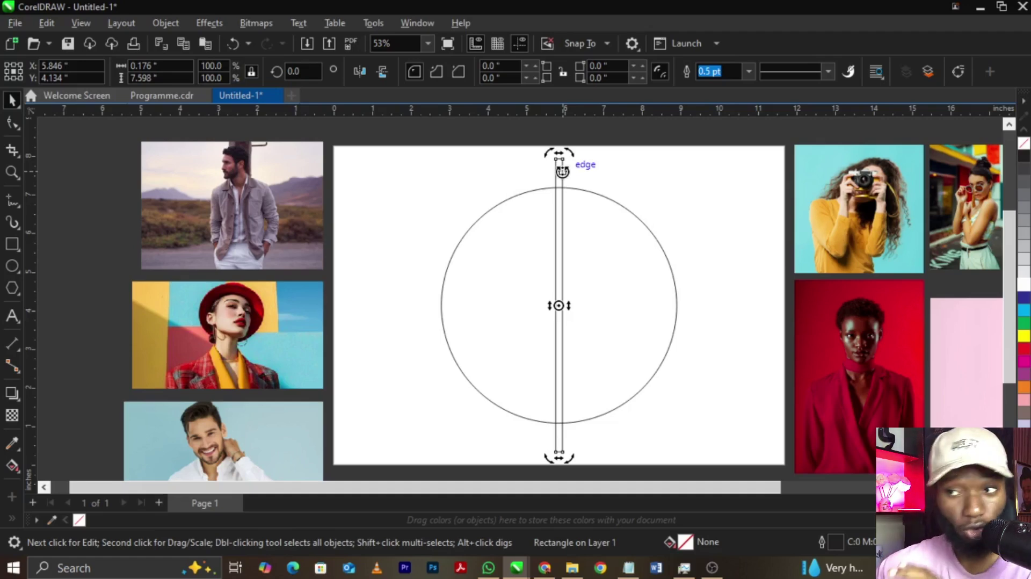
pyautogui.click(532, 169)
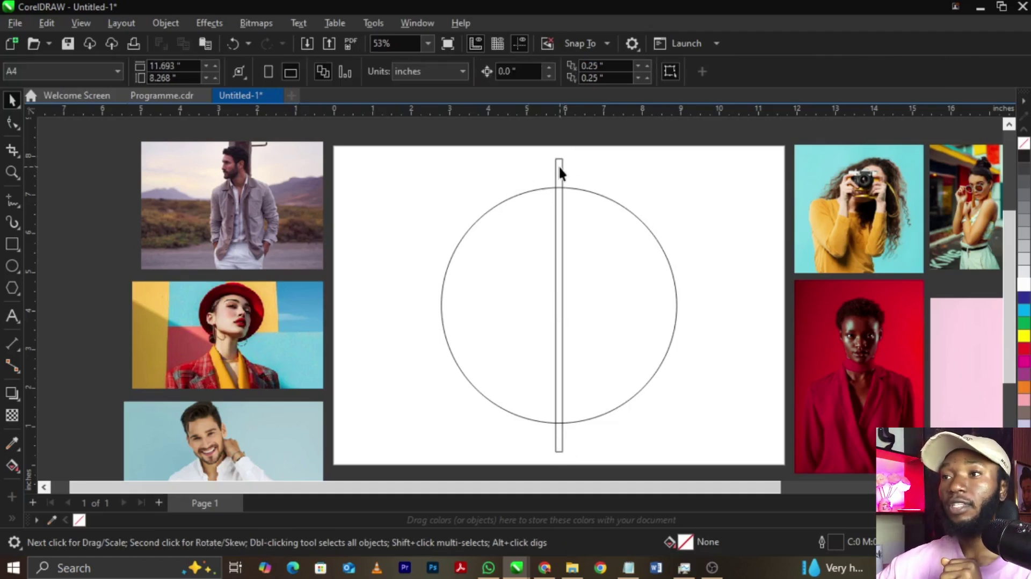
# Create a copy of the vertical bar rotated about 64° clockwise around its centre, and repeat the rotated duplication for a third bar
pyautogui.click(559, 166)
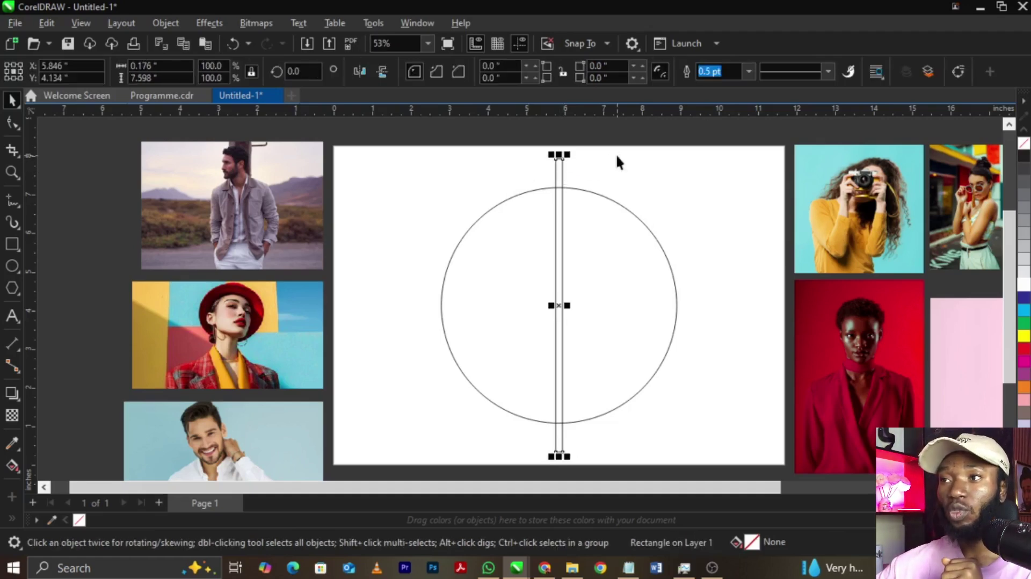
pyautogui.click(558, 164)
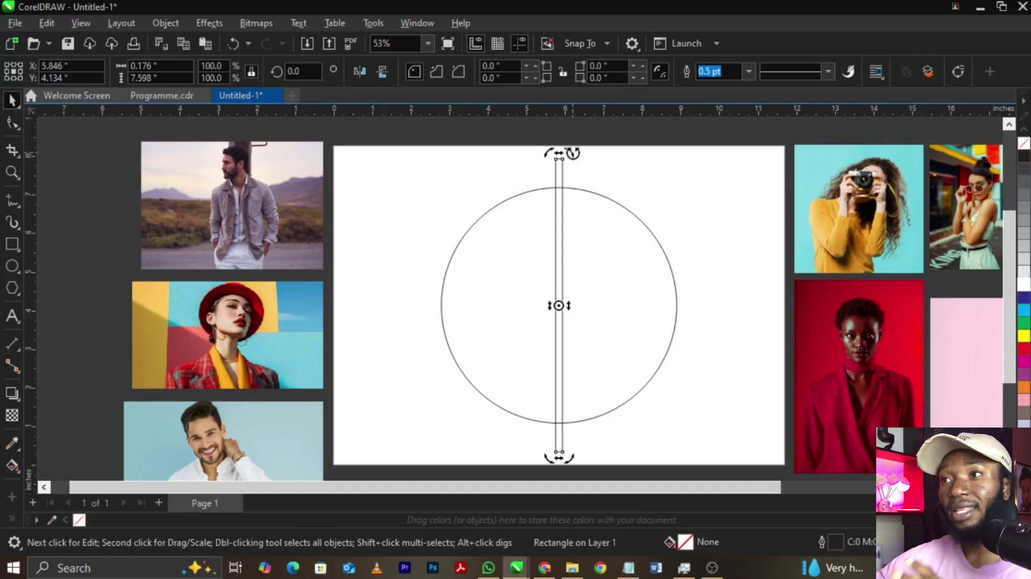
pyautogui.moveTo(572, 154); pyautogui.dragTo(691, 251)
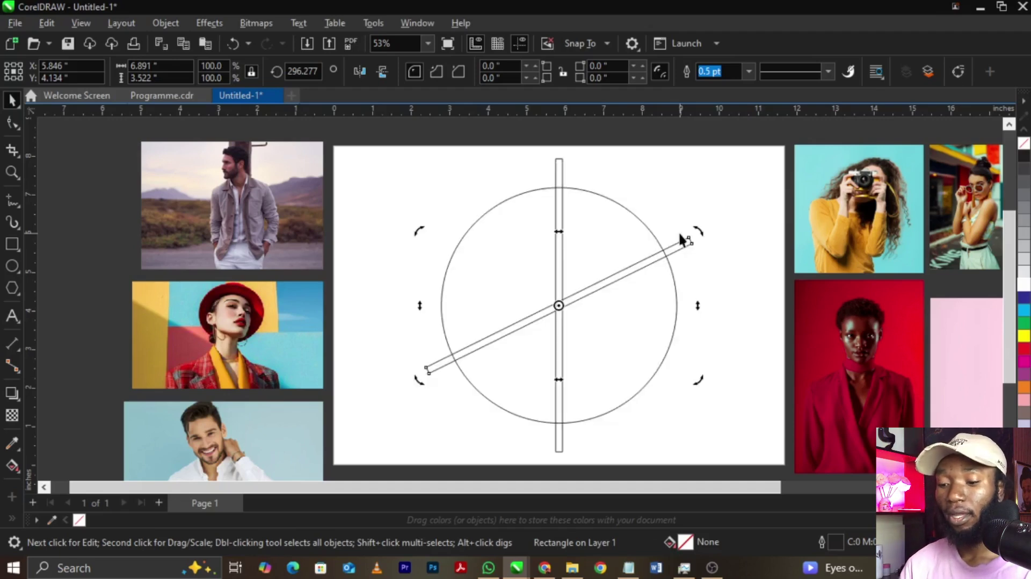
pyautogui.hotkey('ctrl', 'r')
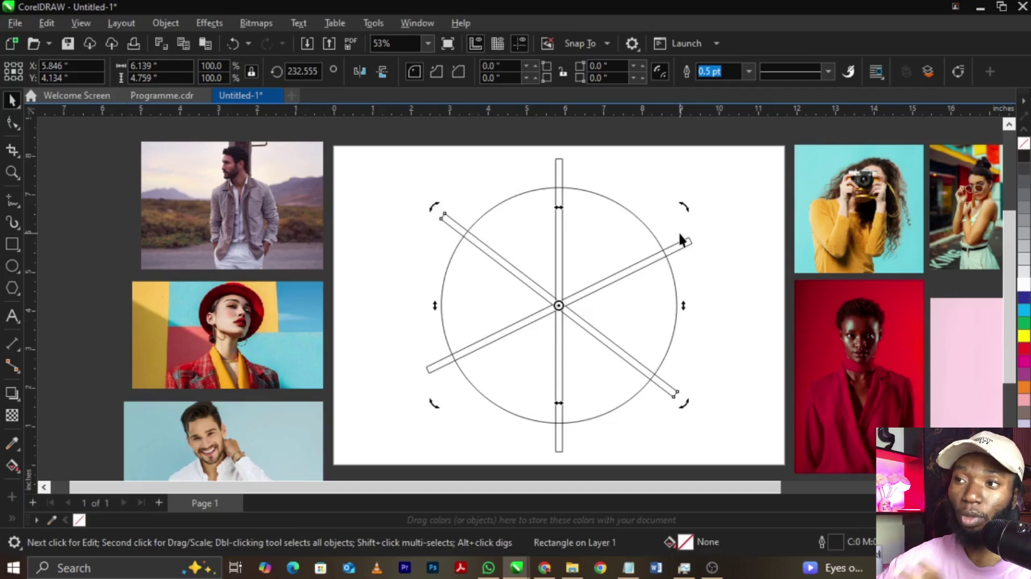
pyautogui.click(753, 232)
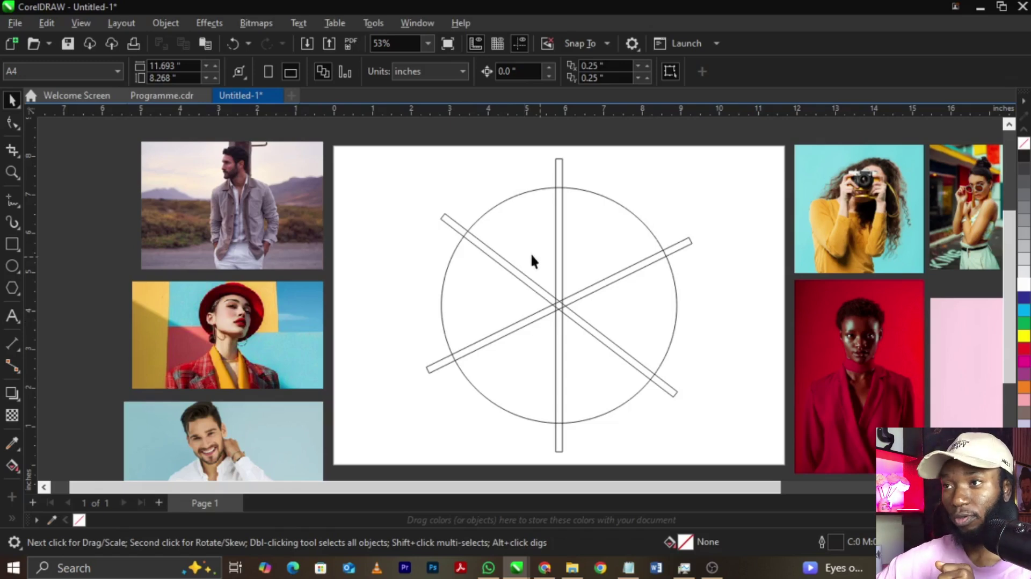
# Select all three crossing bars together, leaving out the circle
pyautogui.click(450, 223)
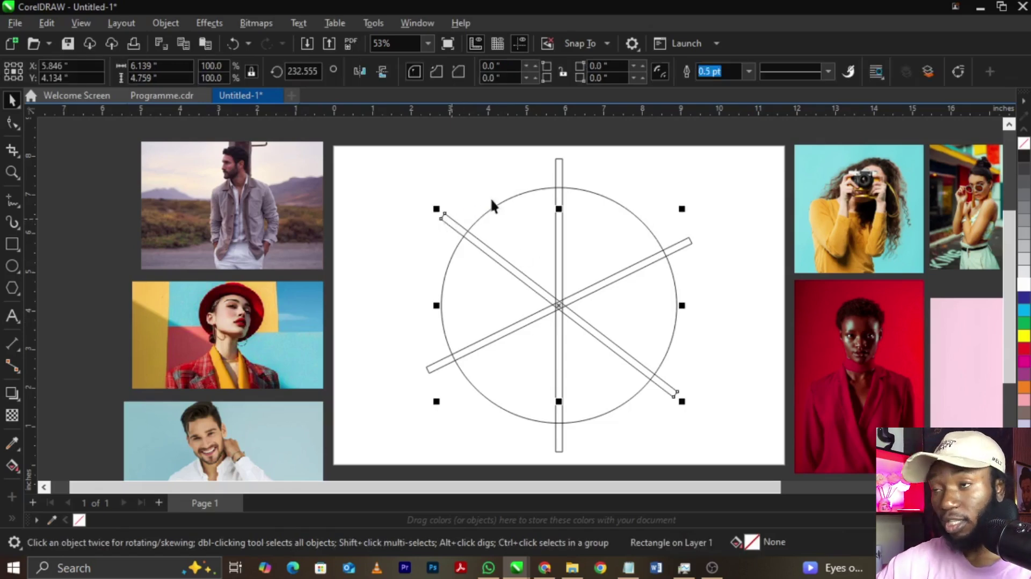
pyautogui.keyDown('shift'); pyautogui.click(560, 161); pyautogui.keyUp('shift')
pyautogui.keyDown('shift'); pyautogui.click(690, 243); pyautogui.keyUp('shift')
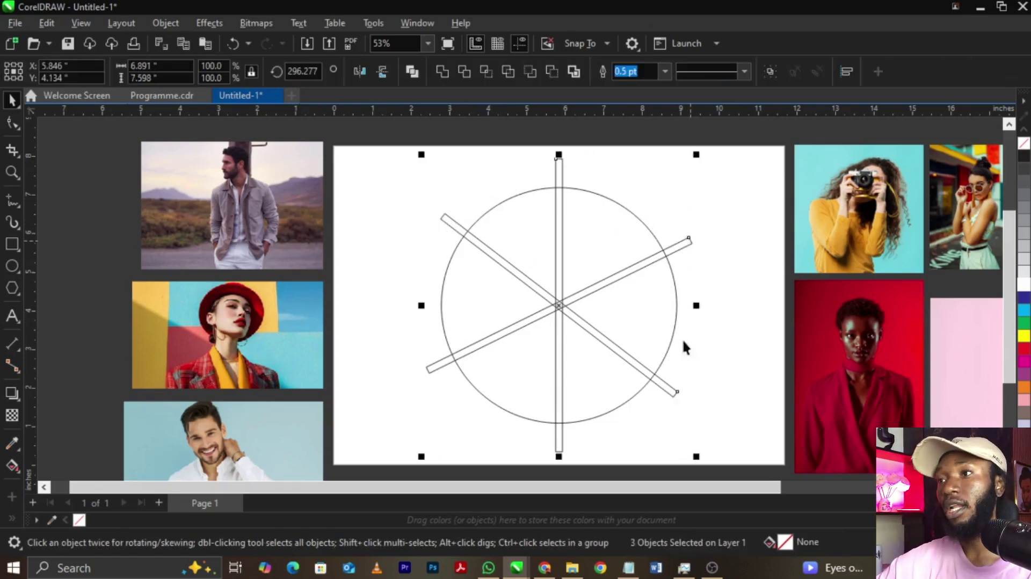
# Try moving the three selected bars off the circle to either side, undoing each move
pyautogui.moveTo(673, 392); pyautogui.dragTo(421, 386)
pyautogui.hotkey('ctrl', 'z')
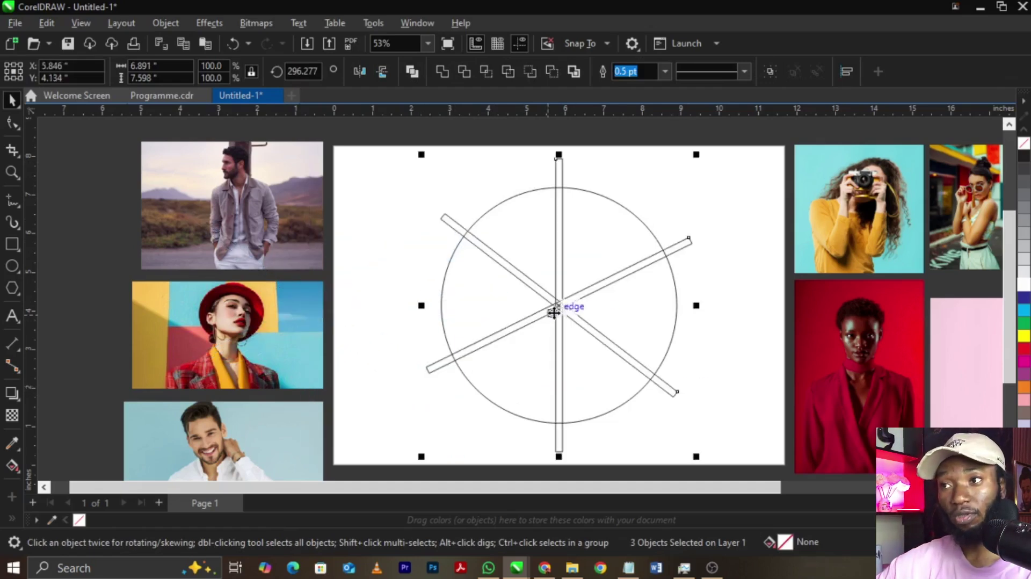
pyautogui.moveTo(555, 308); pyautogui.dragTo(709, 322)
pyautogui.hotkey('ctrl', 'z')
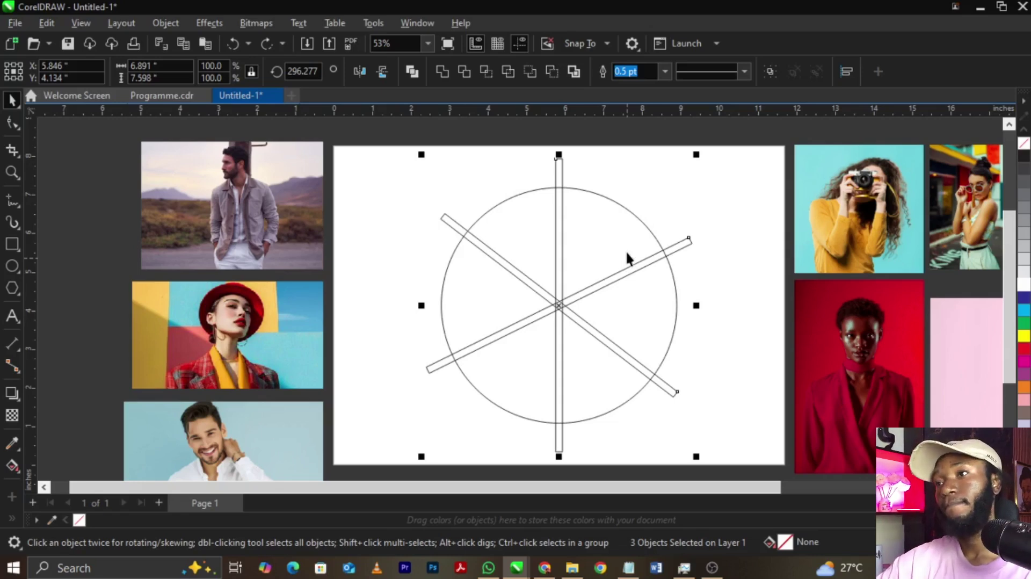
# Add the circle to the selected bars as the last object and trim it with them
pyautogui.keyDown('shift'); pyautogui.click(627, 223); pyautogui.keyUp('shift')
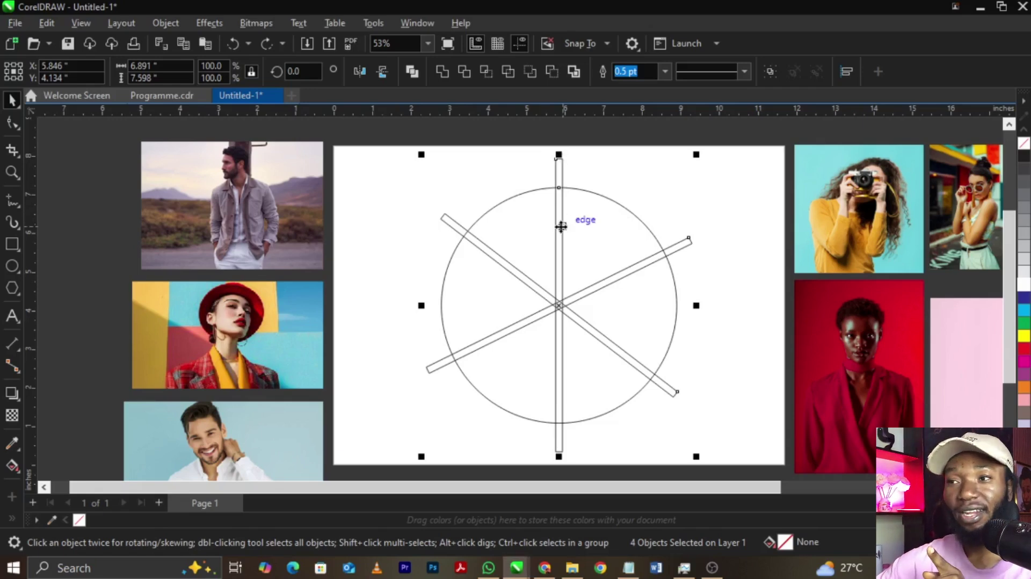
pyautogui.click(461, 72)
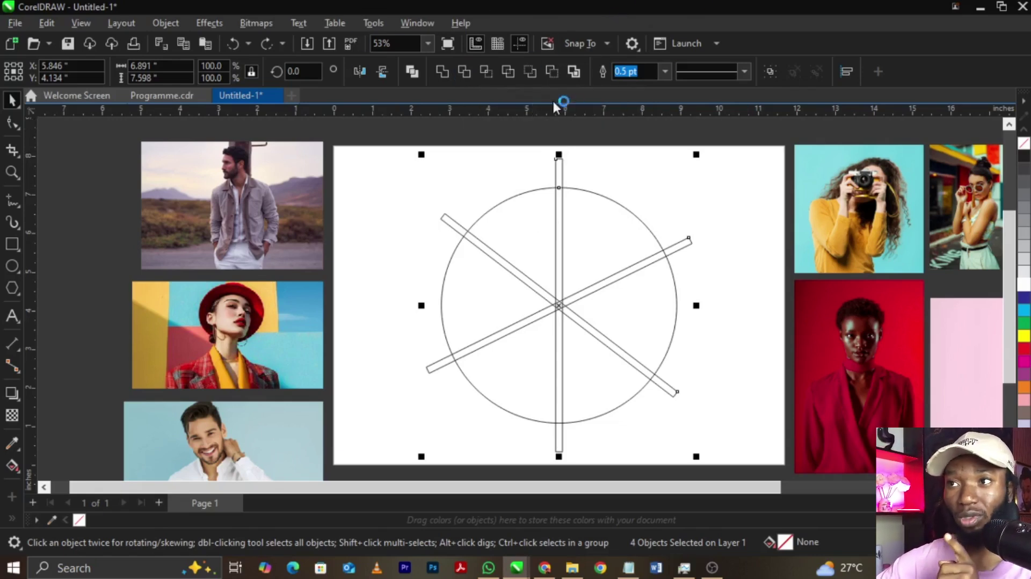
pyautogui.click(462, 69)
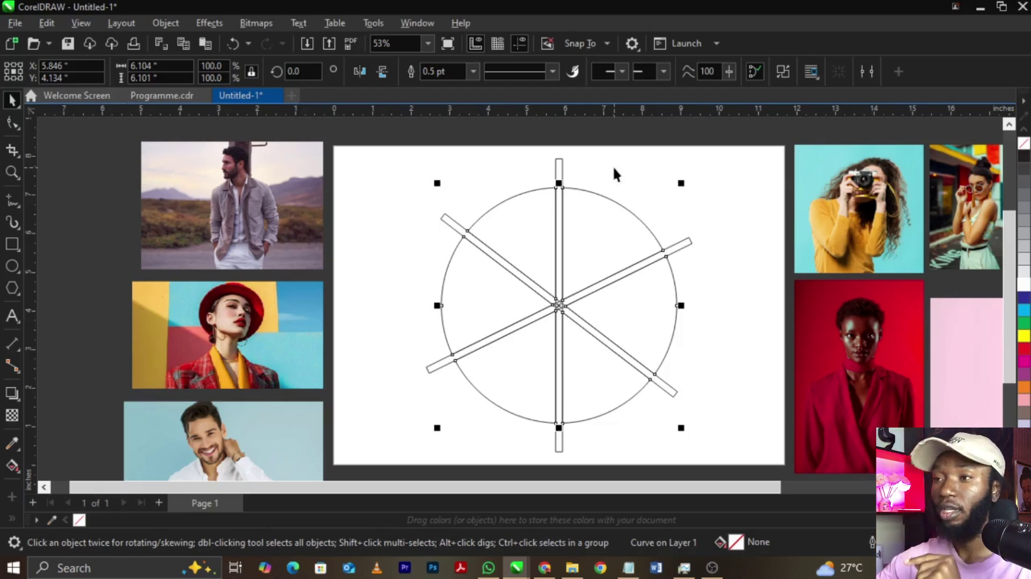
pyautogui.click(614, 166)
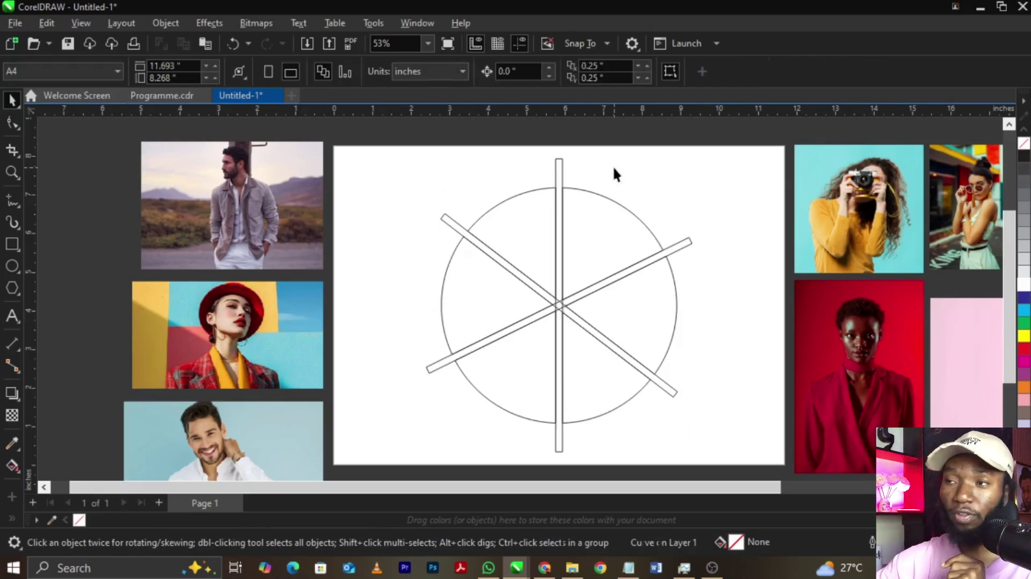
# Delete the three crossing bars, keeping only the trimmed circle
pyautogui.click(561, 167)
pyautogui.keyDown('shift'); pyautogui.click(682, 241); pyautogui.keyUp('shift')
pyautogui.keyDown('shift'); pyautogui.click(449, 222); pyautogui.keyUp('shift')
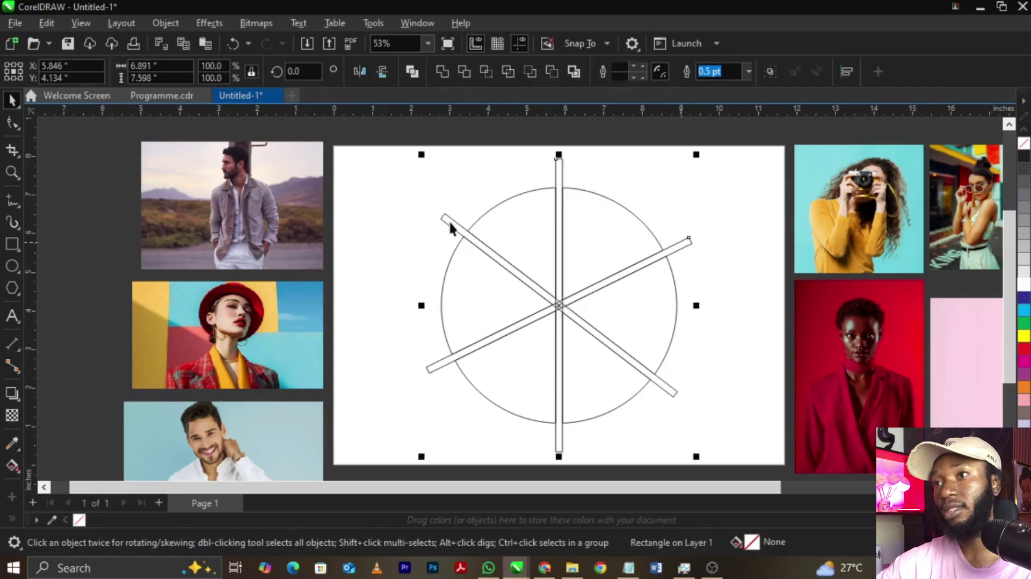
pyautogui.press('Delete')
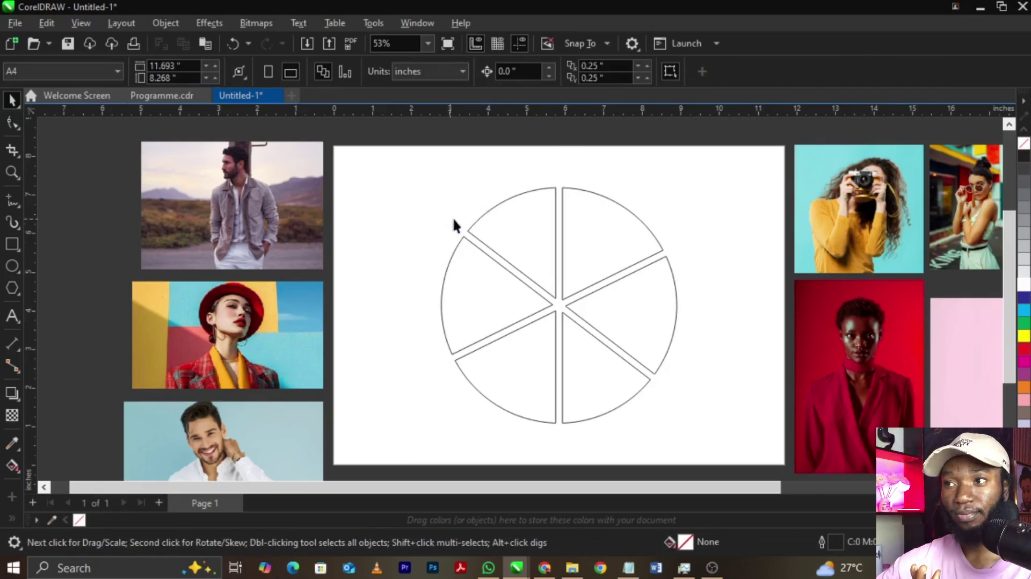
# Move the segmented circle slightly toward the page's right edge, to about X 6.57 and Y 4.05 inches
pyautogui.click(578, 233)
pyautogui.click(691, 262)
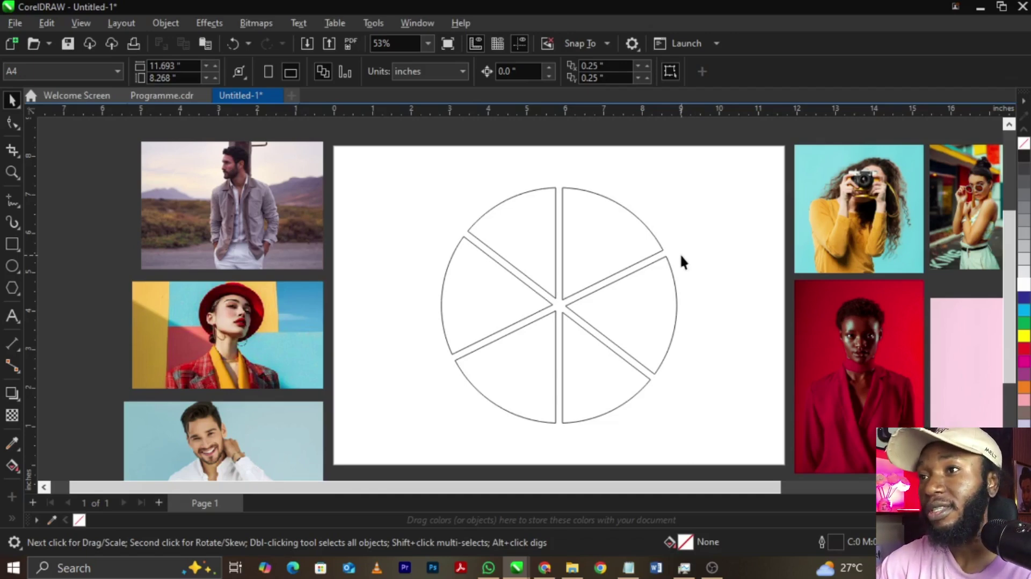
pyautogui.click(645, 230)
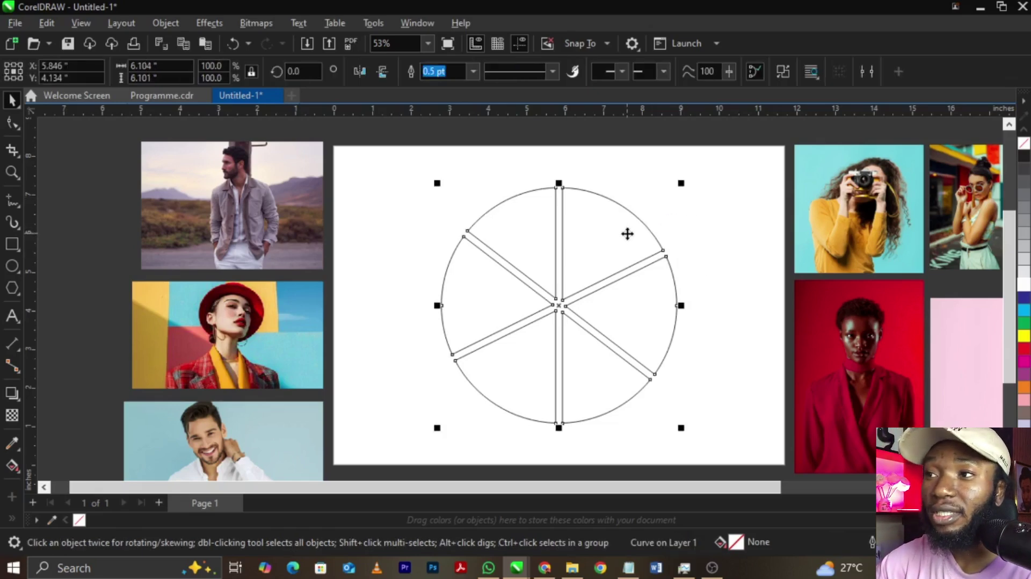
pyautogui.moveTo(627, 233); pyautogui.dragTo(656, 237)
pyautogui.press('Escape')
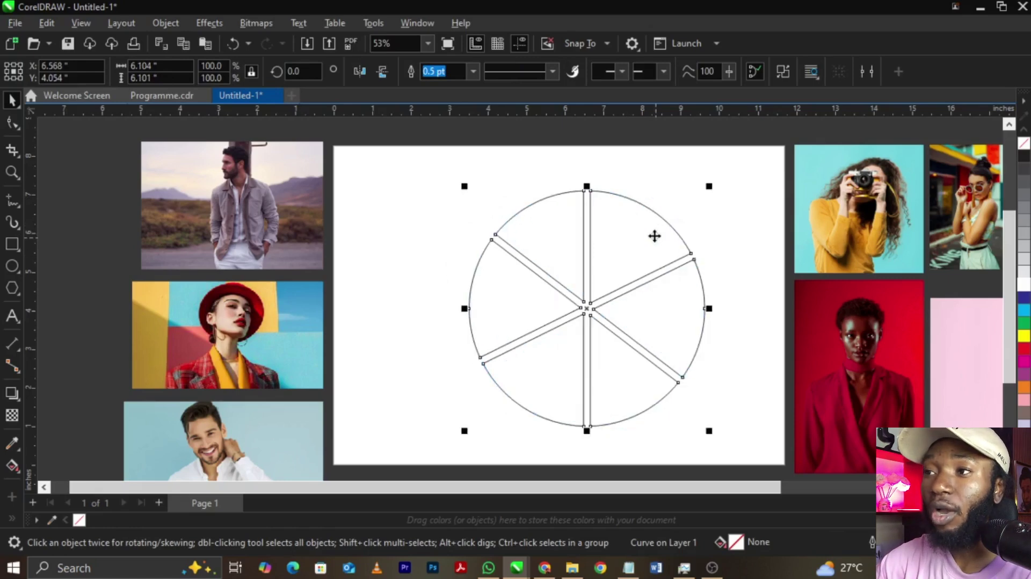
# Centre the segmented circle on the page and break the curve apart into six separate wedges
pyautogui.rightClick(596, 264)
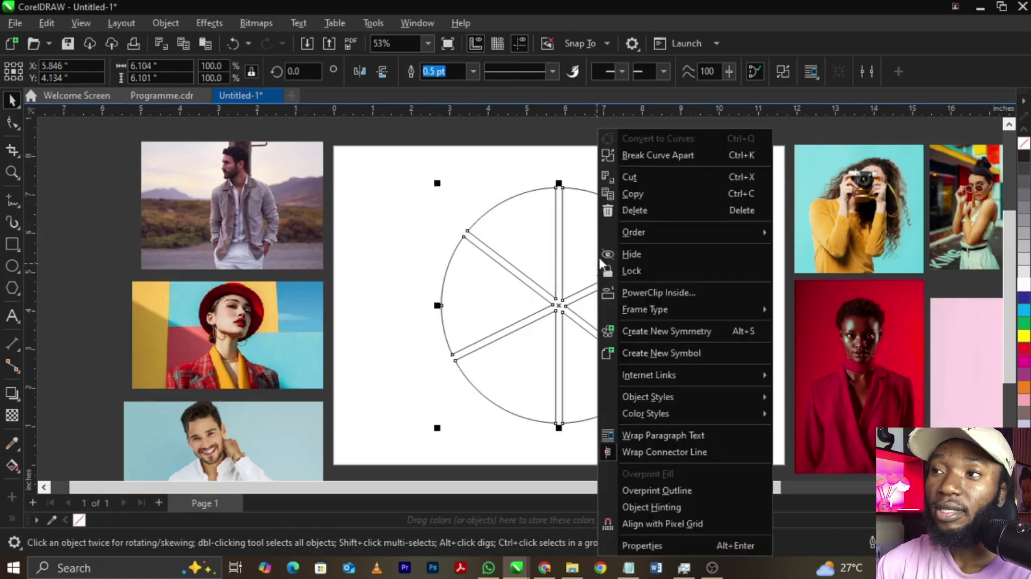
pyautogui.click(636, 153)
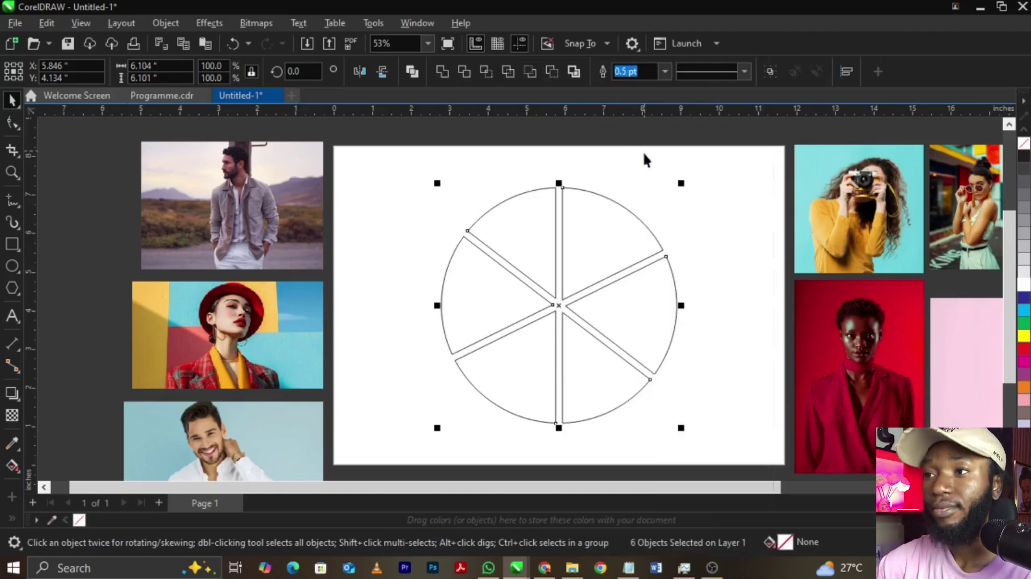
pyautogui.click(646, 173)
# Try moving the upper-right and lower-left wedges away from the circle, undoing both moves and clearing the selection
pyautogui.moveTo(626, 215); pyautogui.dragTo(720, 190)
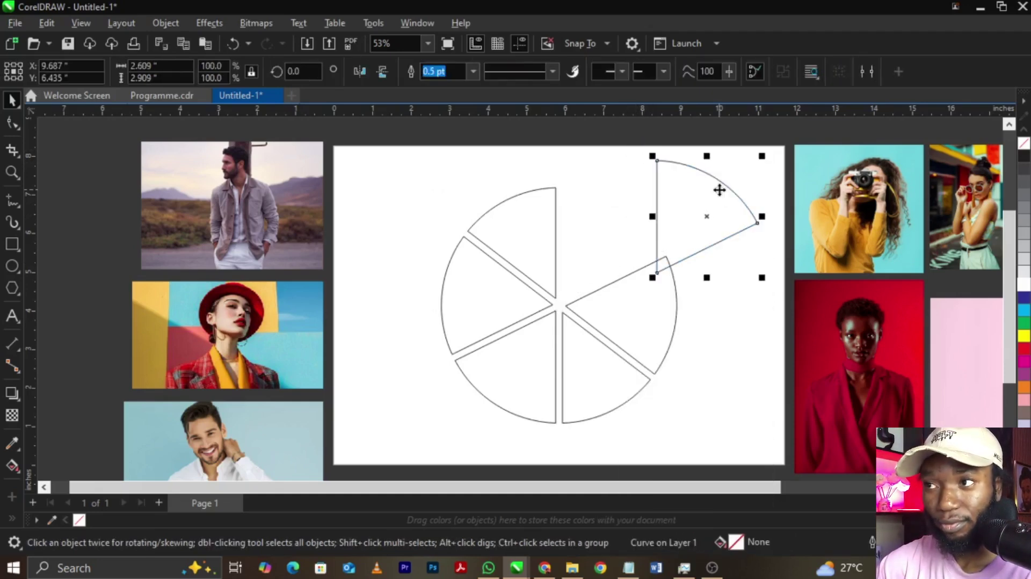
pyautogui.moveTo(474, 381); pyautogui.dragTo(356, 467)
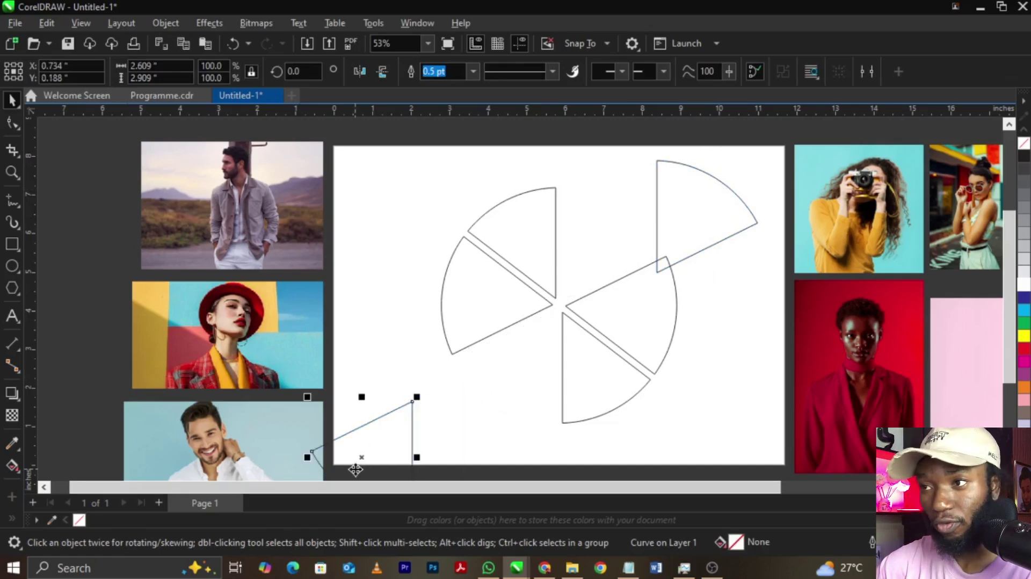
pyautogui.hotkey('ctrl', 'z')
pyautogui.hotkey('ctrl', 'z')
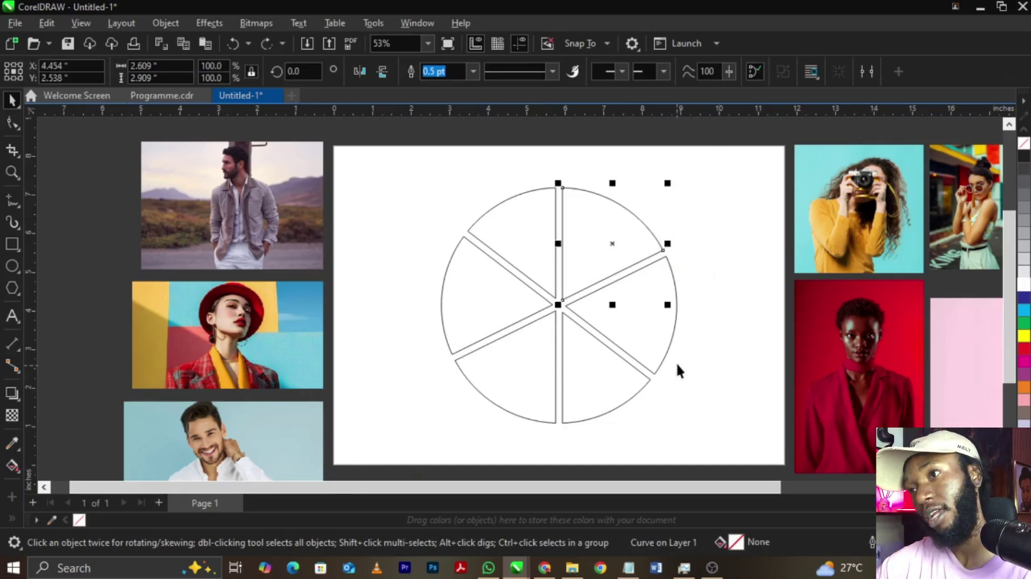
pyautogui.click(678, 355)
pyautogui.click(645, 322)
pyautogui.click(737, 345)
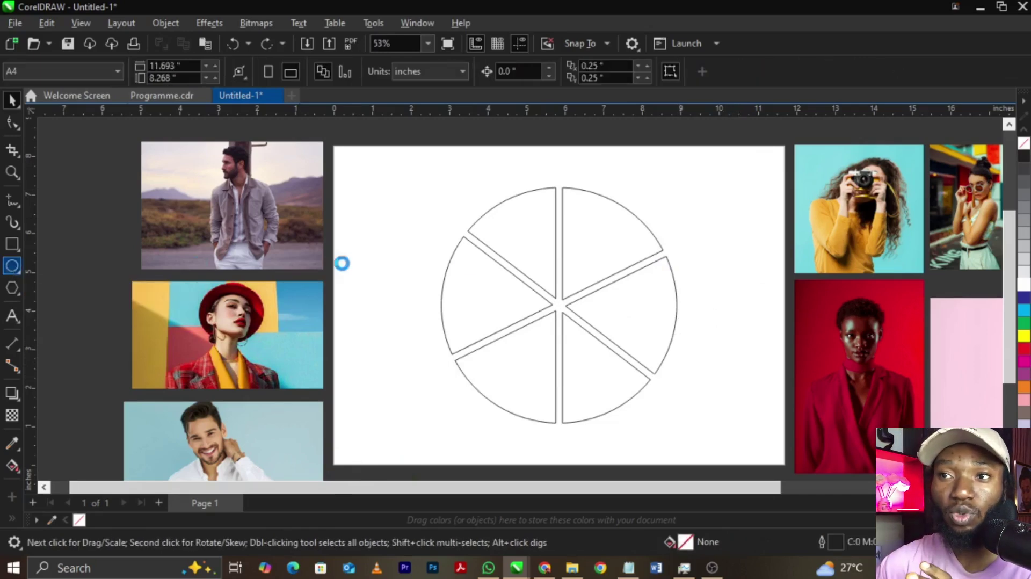
# Draw a circle about 2.46 inches in diameter over the point where the wedges meet, using the Ellipse tool
pyautogui.click(12, 266)
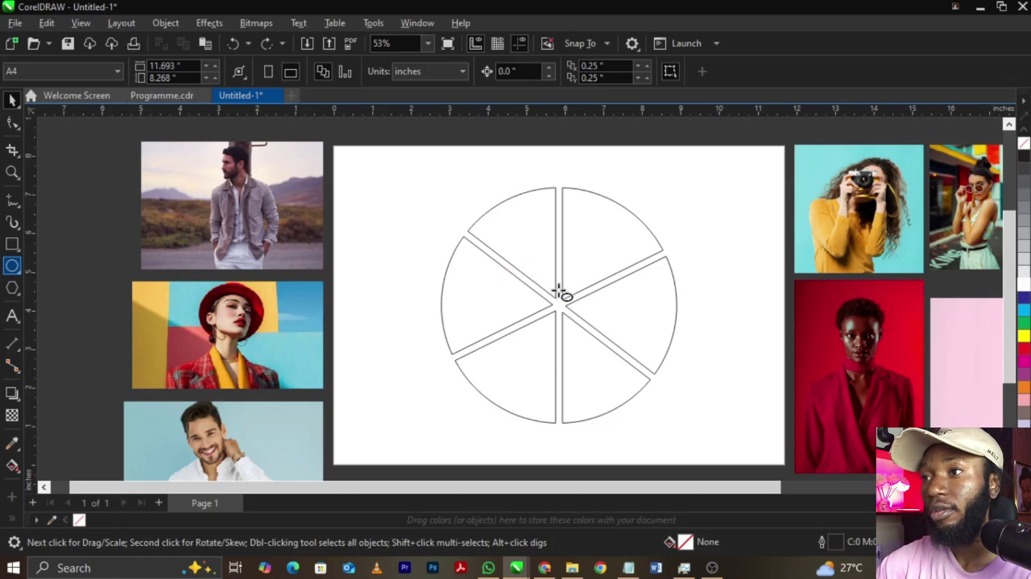
pyautogui.hotkey('ctrl', 'j')
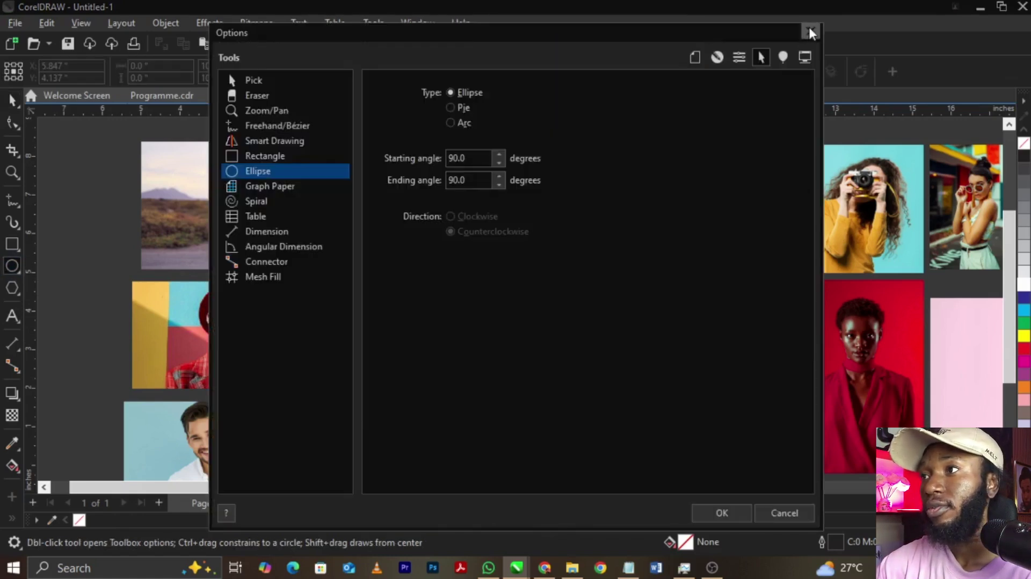
pyautogui.click(810, 30)
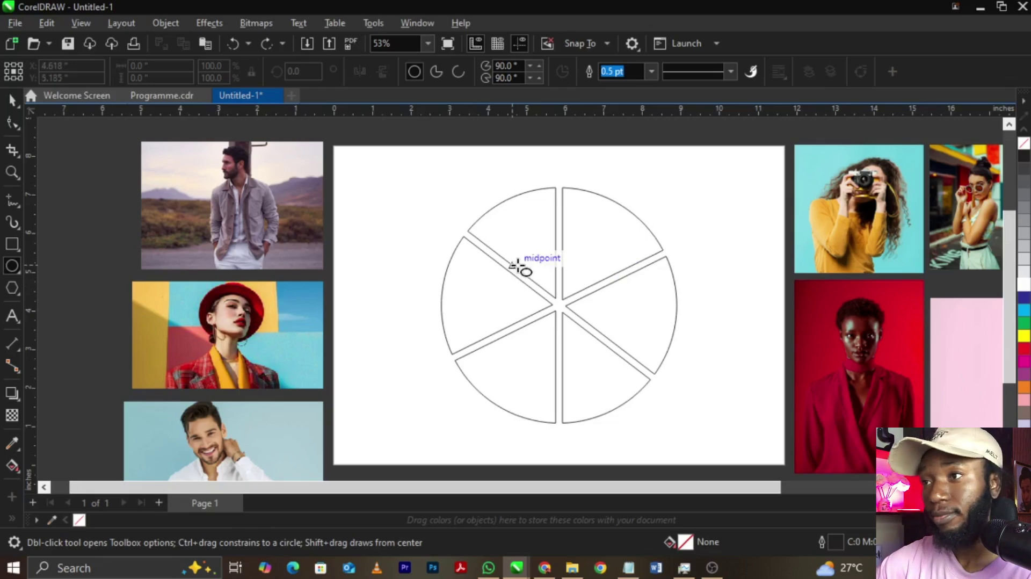
pyautogui.moveTo(514, 267); pyautogui.dragTo(605, 352)
pyautogui.press('Escape')
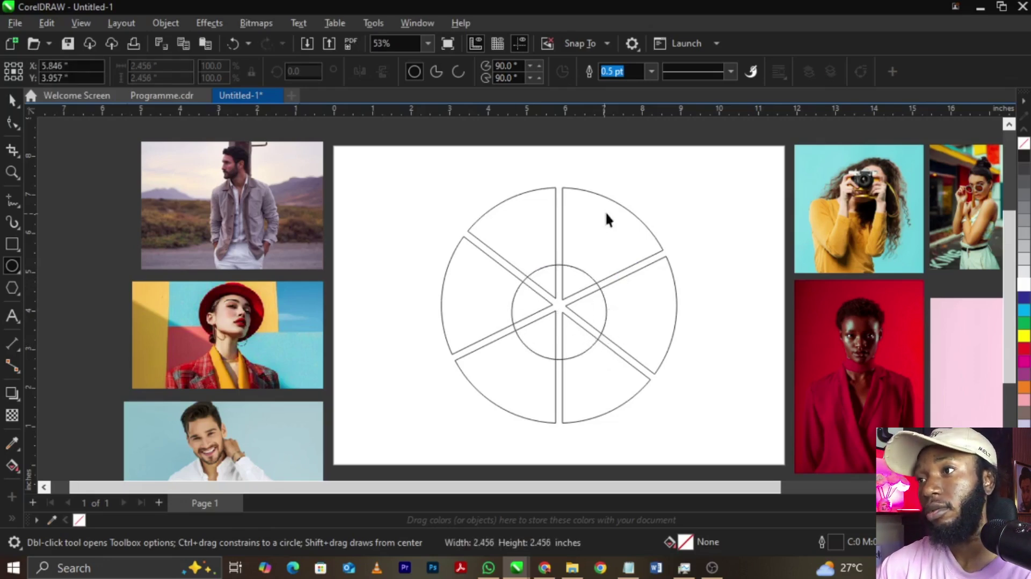
# Group the six wedges into one object, leaving the small circle out of the group
pyautogui.press('space')
pyautogui.click(607, 218)
pyautogui.keyDown('shift'); pyautogui.click(526, 230); pyautogui.keyUp('shift')
pyautogui.keyDown('shift'); pyautogui.click(469, 317); pyautogui.keyUp('shift')
pyautogui.keyDown('shift'); pyautogui.click(581, 391); pyautogui.keyUp('shift')
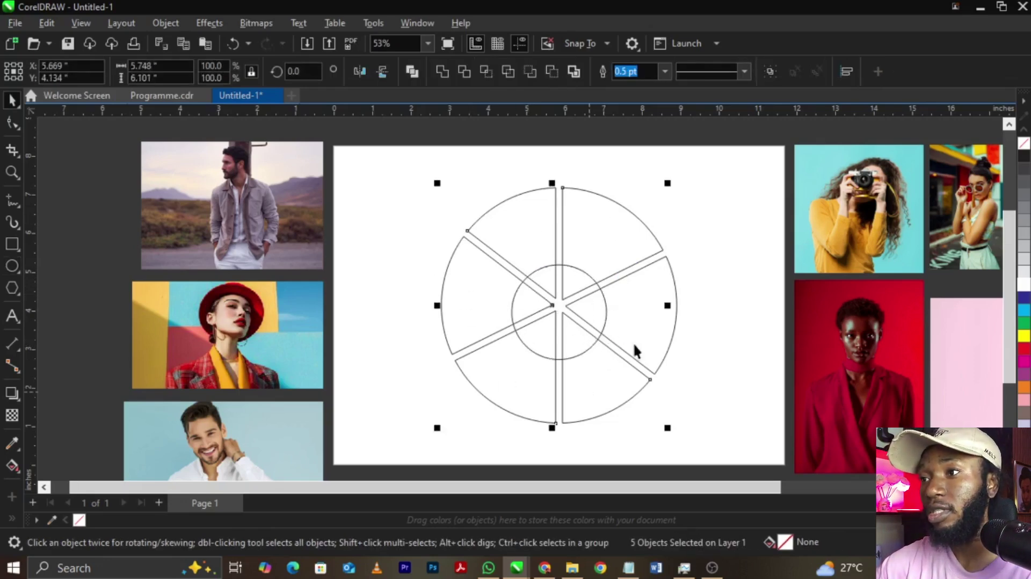
pyautogui.keyDown('shift'); pyautogui.click(633, 342); pyautogui.keyUp('shift')
pyautogui.moveTo(738, 320); pyautogui.dragTo(769, 313)
pyautogui.hotkey('ctrl', 'z')
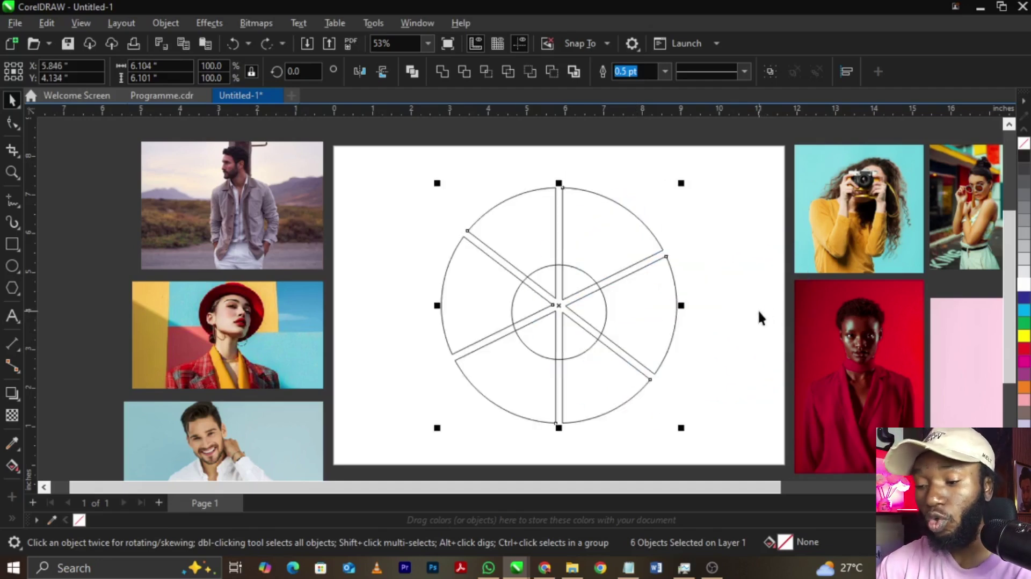
pyautogui.hotkey('ctrl', 'g')
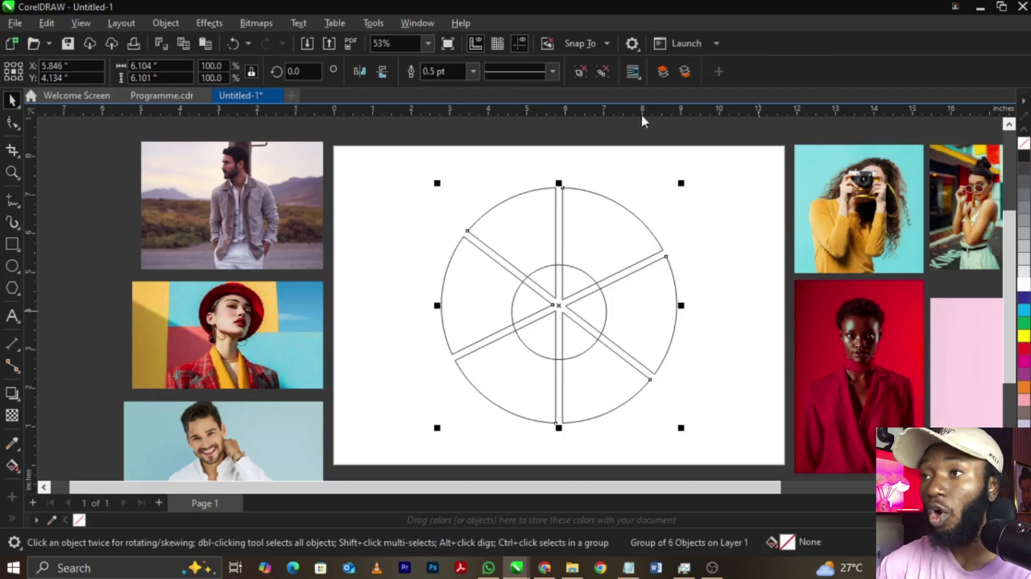
pyautogui.hotkey('ctrl', 'z')
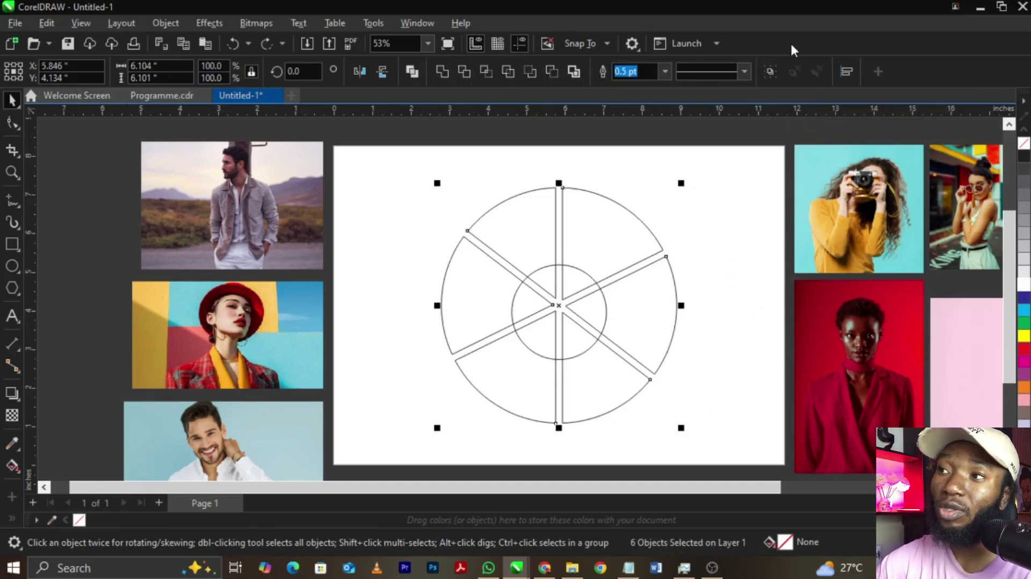
pyautogui.click(769, 72)
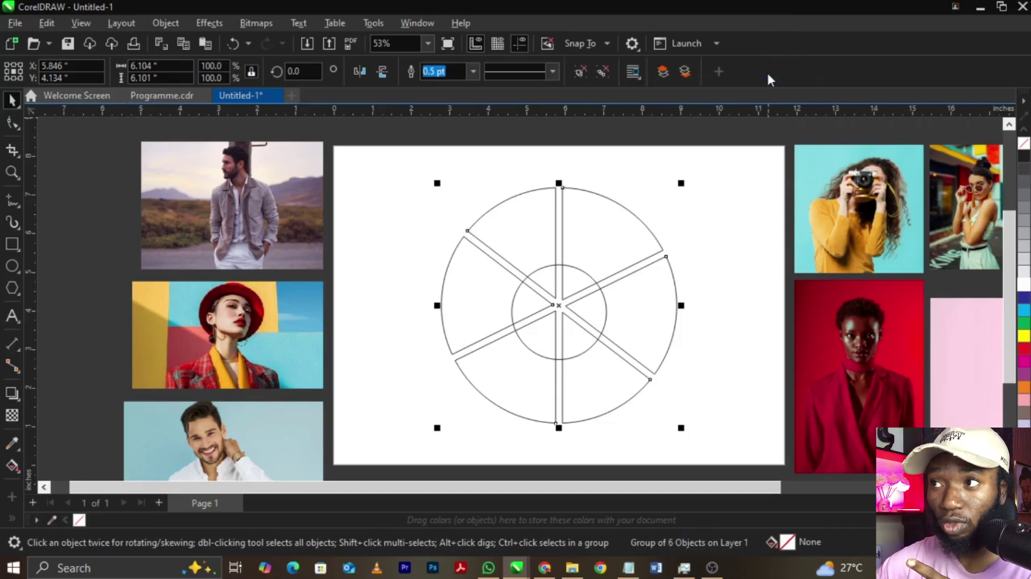
pyautogui.click(712, 337)
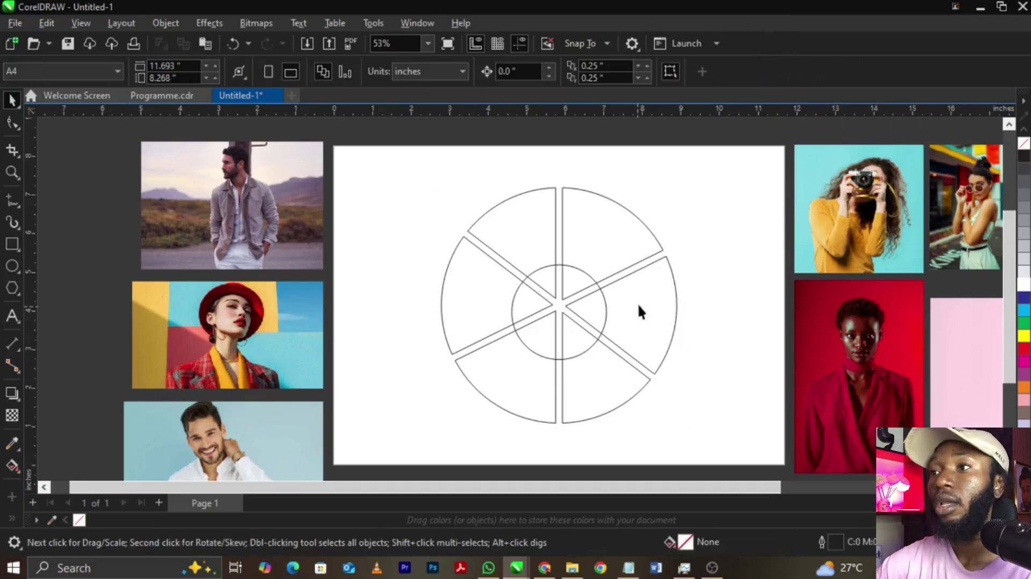
# Try moving the wedge group toward the page's left edge, undoing the move
pyautogui.click(646, 295)
pyautogui.moveTo(656, 295); pyautogui.dragTo(520, 286)
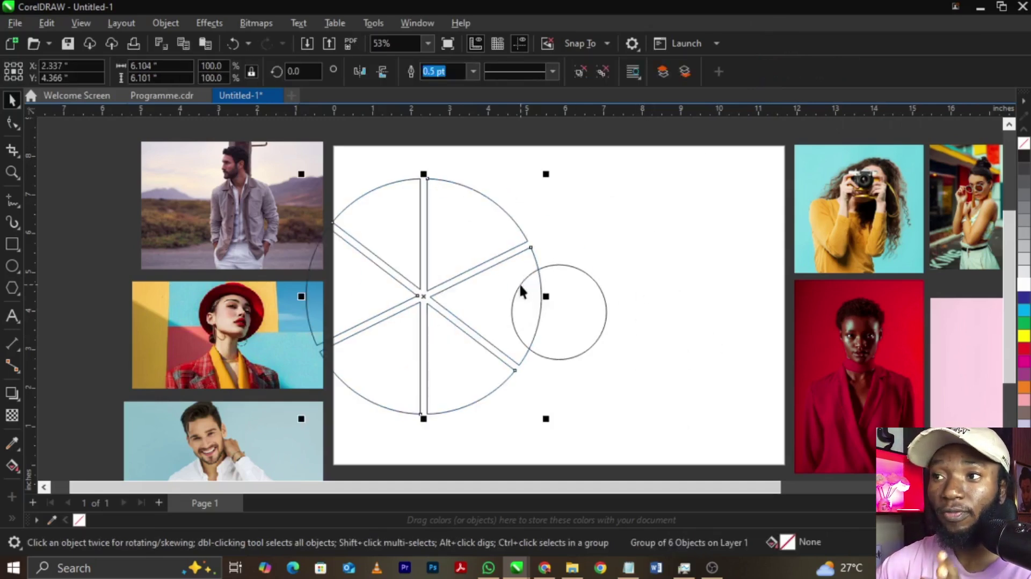
pyautogui.hotkey('ctrl', 'z')
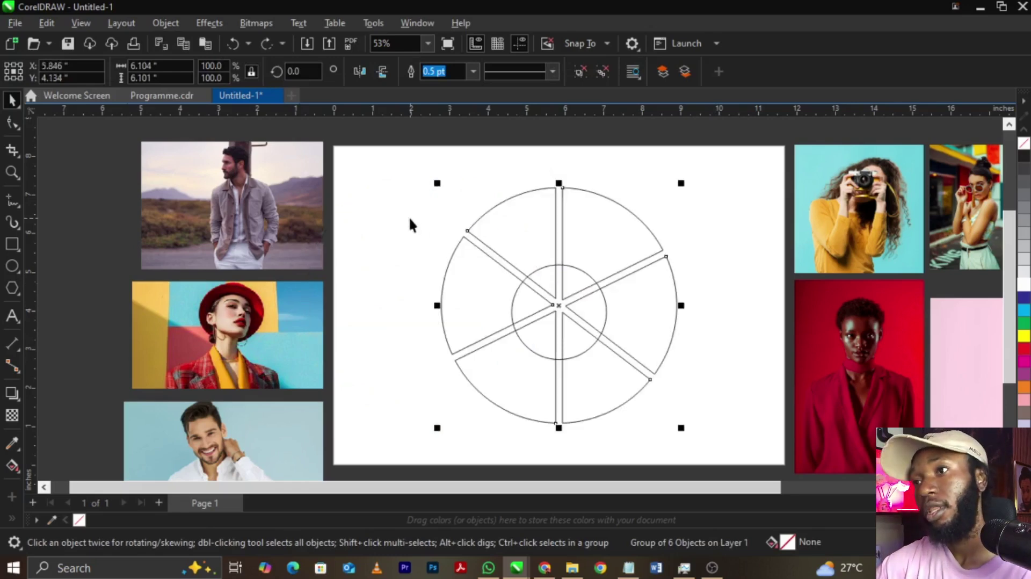
pyautogui.click(408, 217)
# Align the small circle and the wedge group on a common centre
pyautogui.click(547, 275)
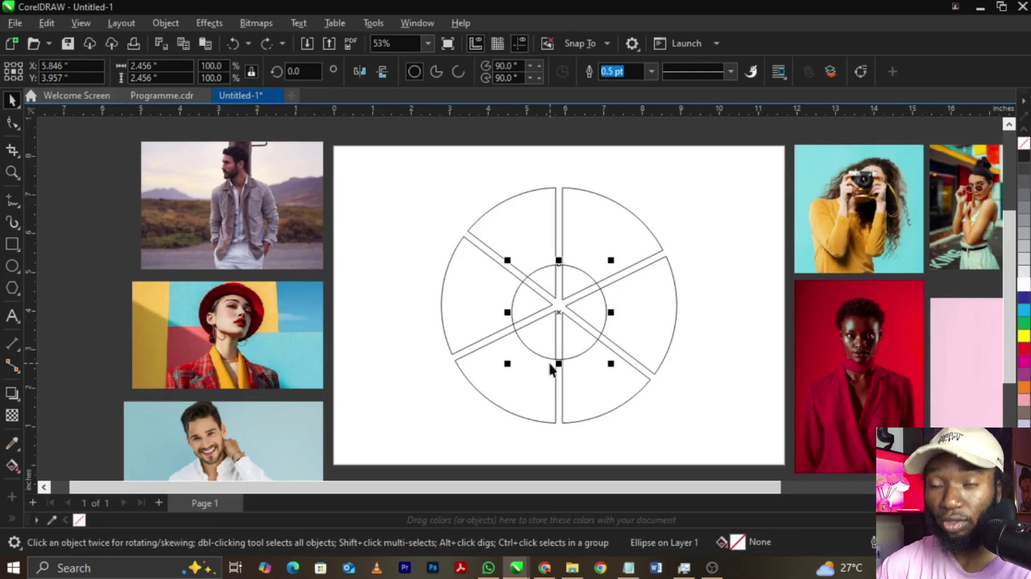
pyautogui.moveTo(393, 157); pyautogui.dragTo(743, 439)
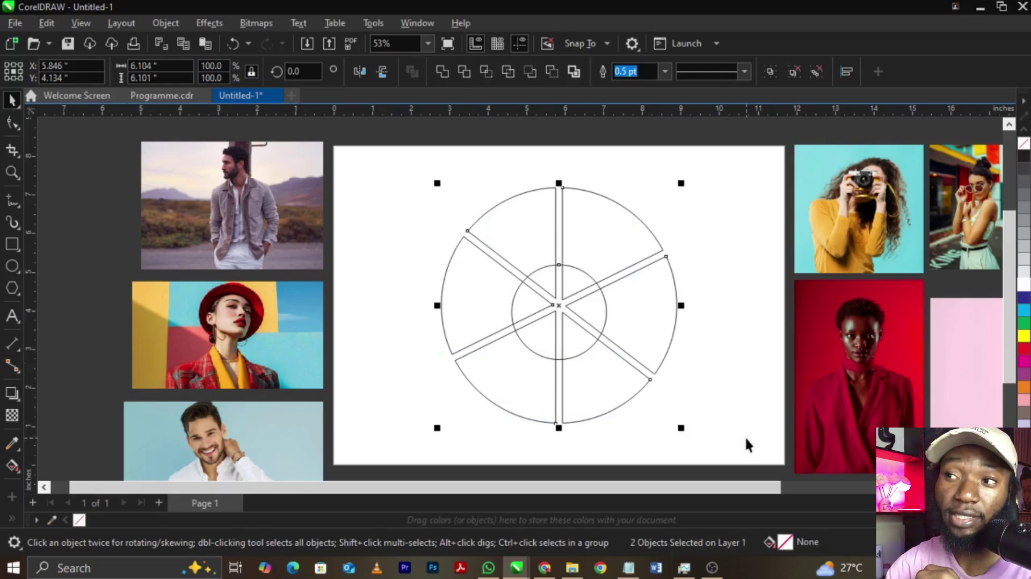
pyautogui.press('e')
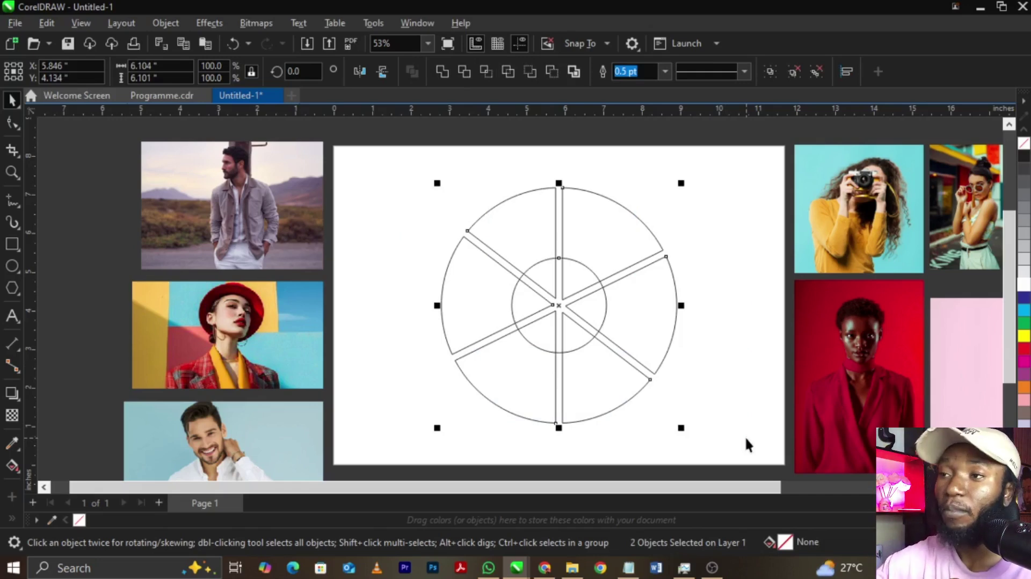
pyautogui.press('Escape')
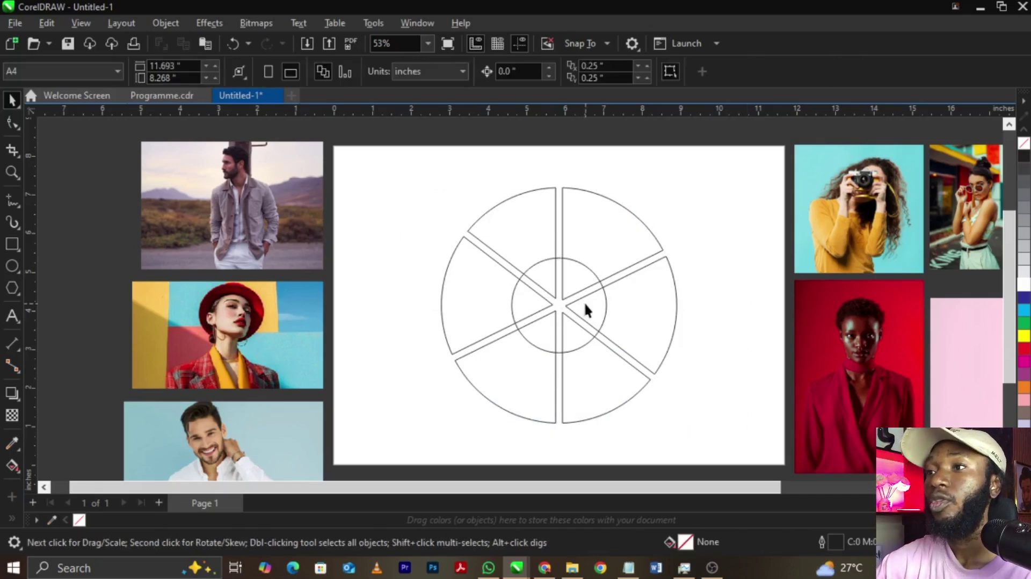
# Try enlarging the small circle from its corner to about 2.74 inches, undoing the changes
pyautogui.click(586, 287)
pyautogui.scroll(2, 585, 285)
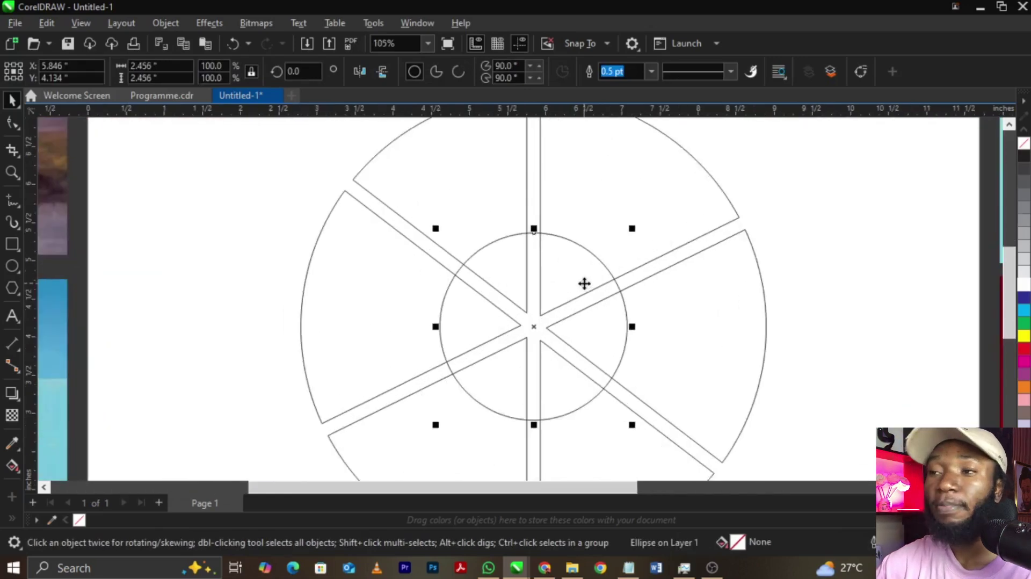
pyautogui.scroll(-2, 584, 284)
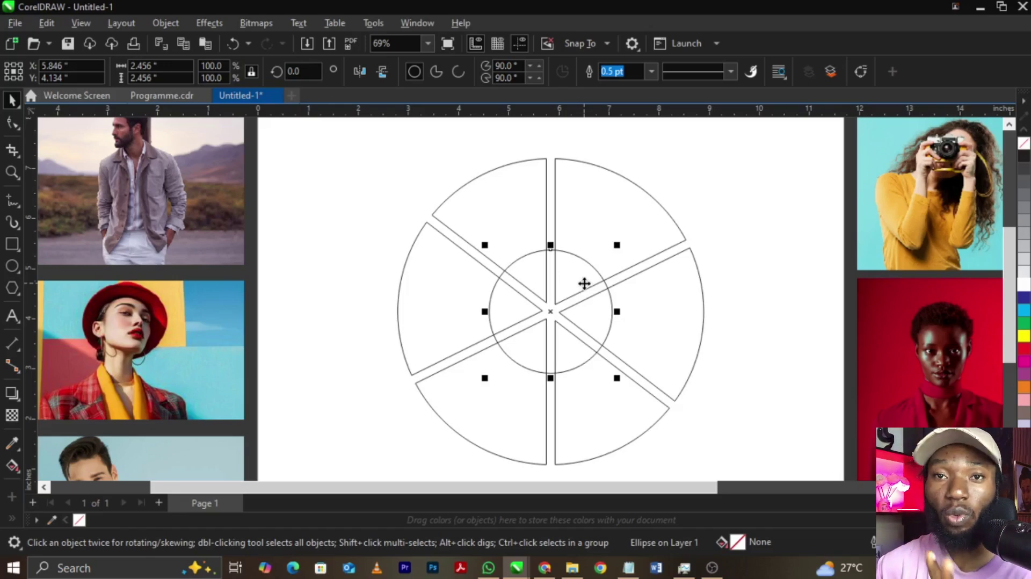
pyautogui.moveTo(616, 245); pyautogui.dragTo(645, 220)
pyautogui.moveTo(646, 216); pyautogui.dragTo(662, 232)
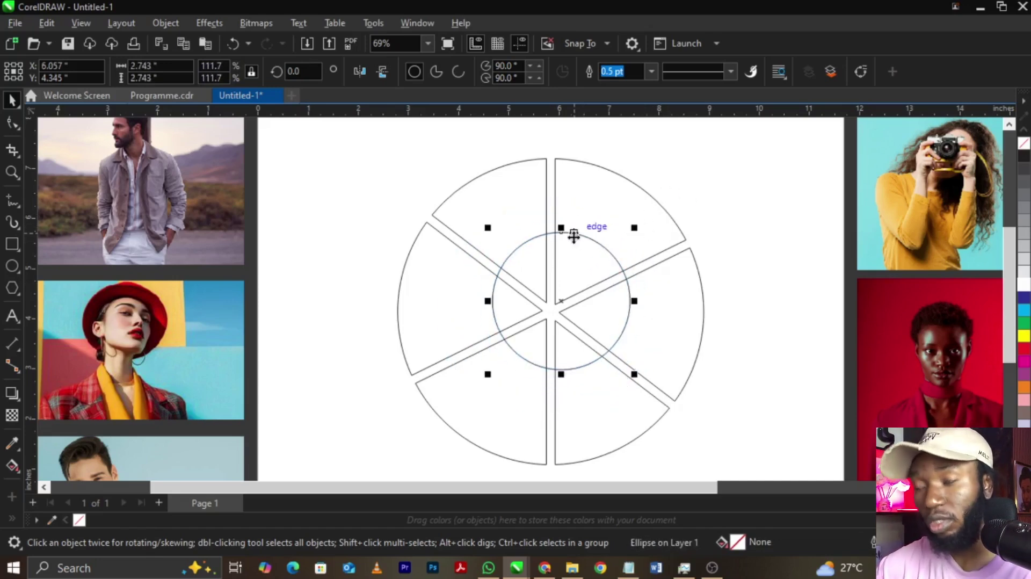
pyautogui.hotkey('ctrl', 'z')
pyautogui.hotkey('ctrl', 'z')
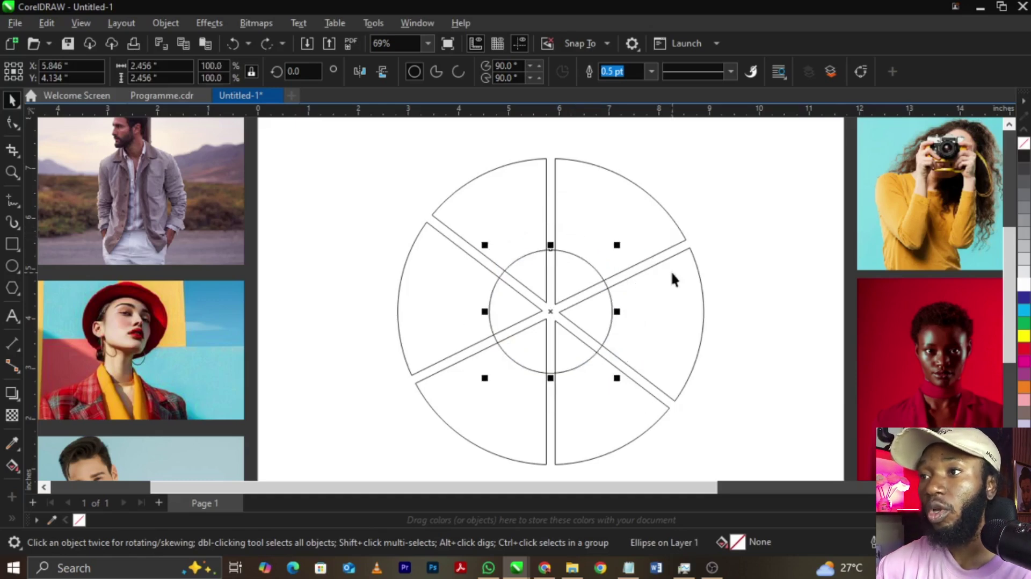
# Enlarge the small circle slightly about its centre to about 2.52 inches, keeping it centred on the wedges
pyautogui.moveTo(621, 243); pyautogui.dragTo(622, 241)
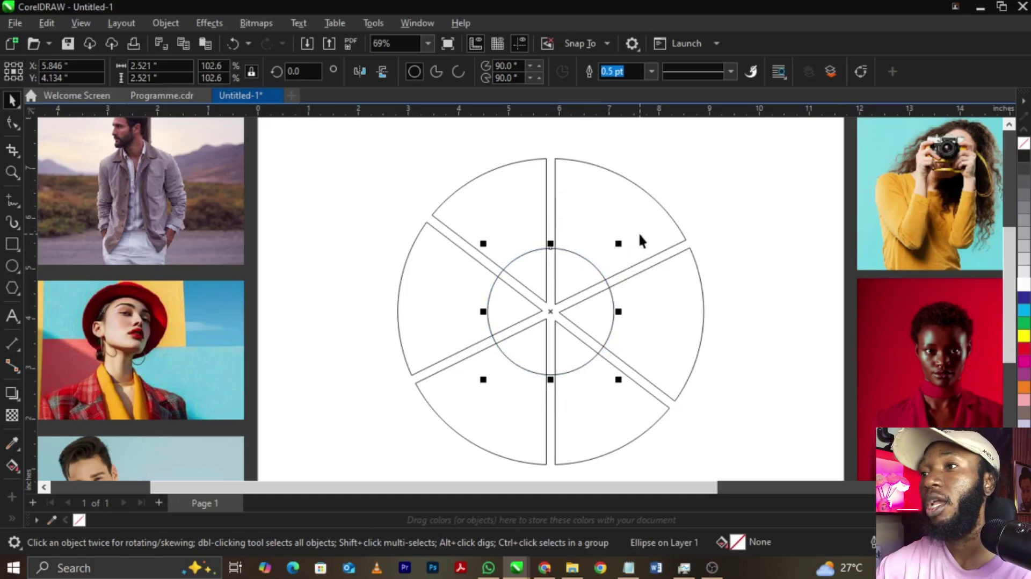
pyautogui.scroll(-1, 553, 218)
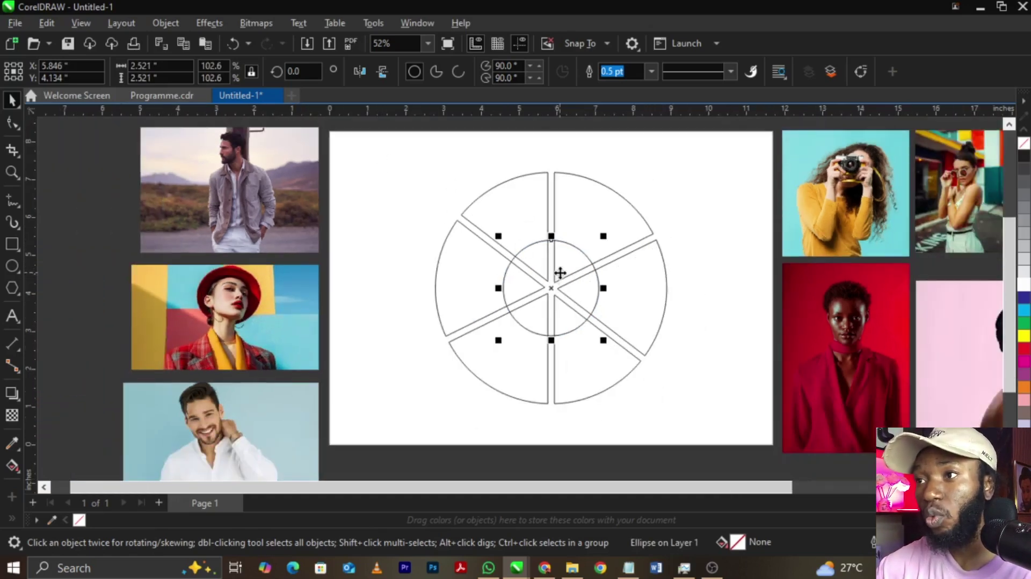
pyautogui.moveTo(560, 273); pyautogui.dragTo(453, 278)
pyautogui.hotkey('ctrl', 'z')
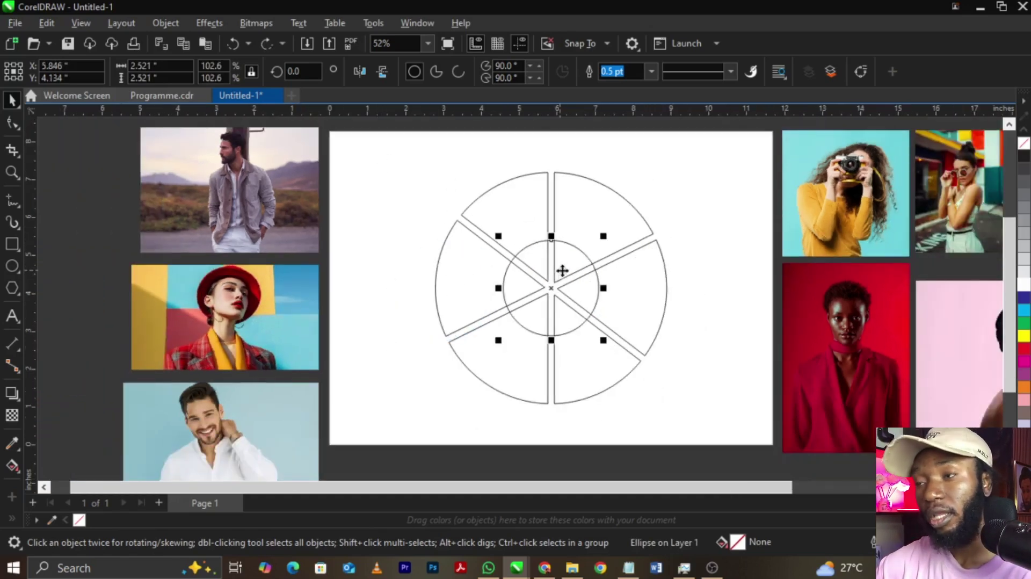
# Trim the wedge group with the small circle to cut away the wedges' inner tips
pyautogui.keyDown('shift'); pyautogui.click(584, 205); pyautogui.keyUp('shift')
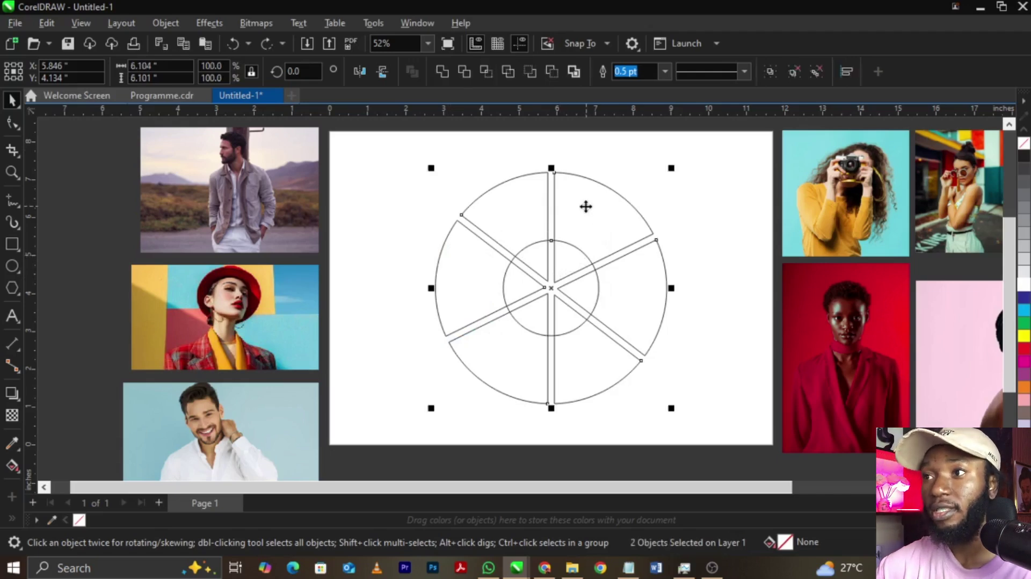
pyautogui.moveTo(391, 150); pyautogui.dragTo(727, 431)
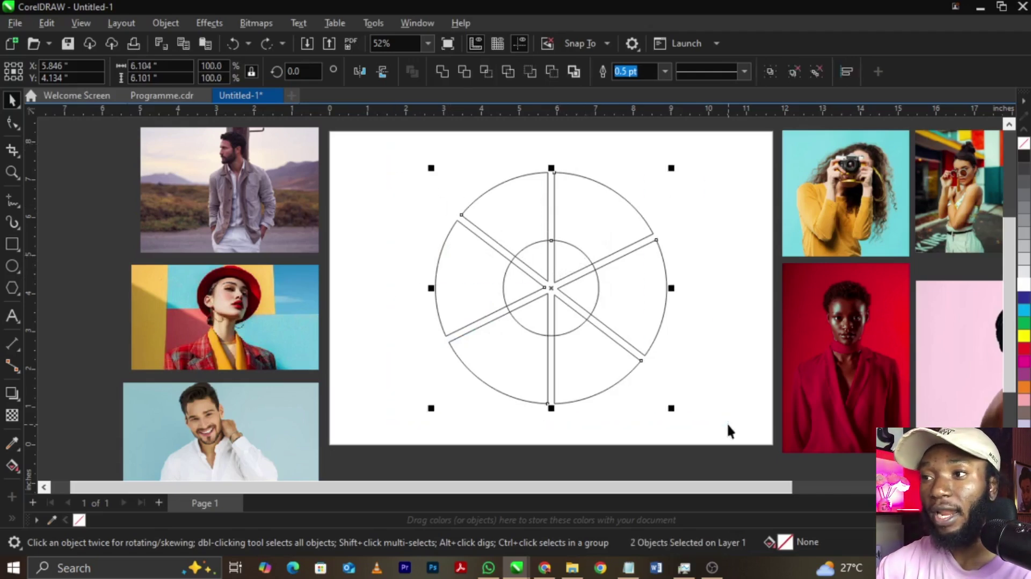
pyautogui.click(462, 71)
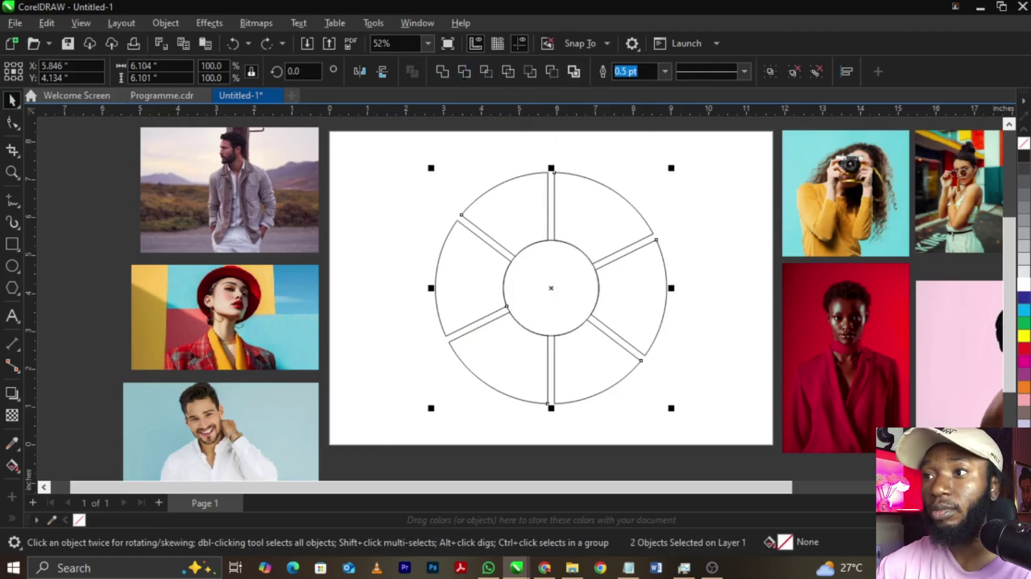
pyautogui.click(706, 202)
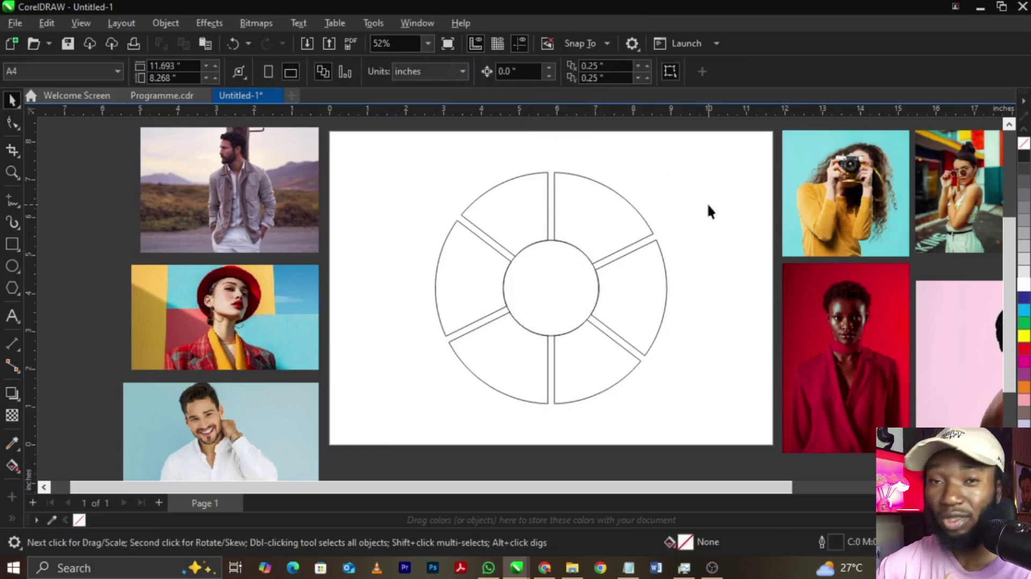
# Try moving the small circle out of the trimmed wedge ring, and return it to the centre
pyautogui.scroll(1, 577, 267)
pyautogui.click(578, 266)
pyautogui.moveTo(593, 304); pyautogui.dragTo(391, 306)
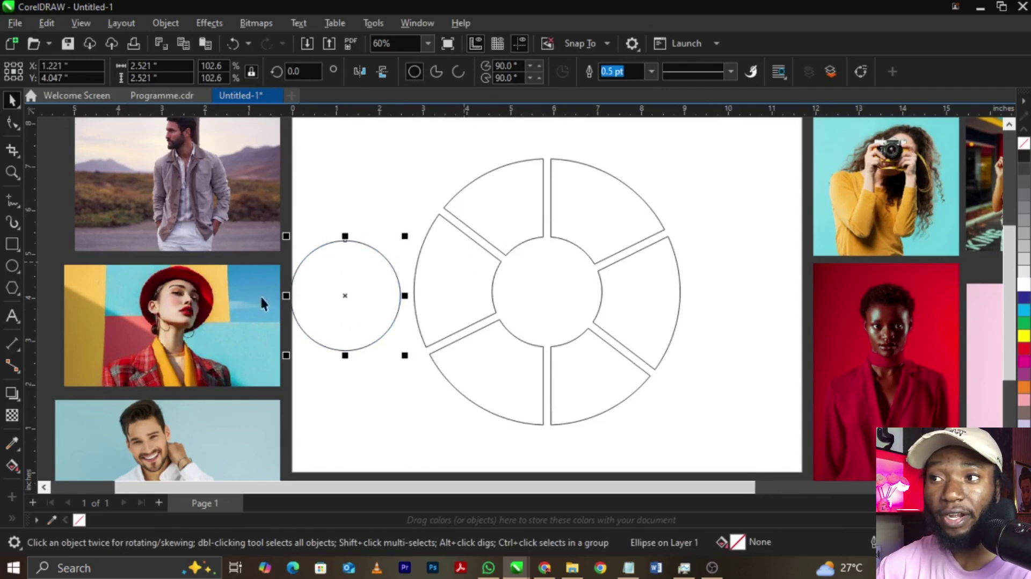
pyautogui.moveTo(394, 294); pyautogui.dragTo(594, 262)
pyautogui.scroll(5, 580, 267)
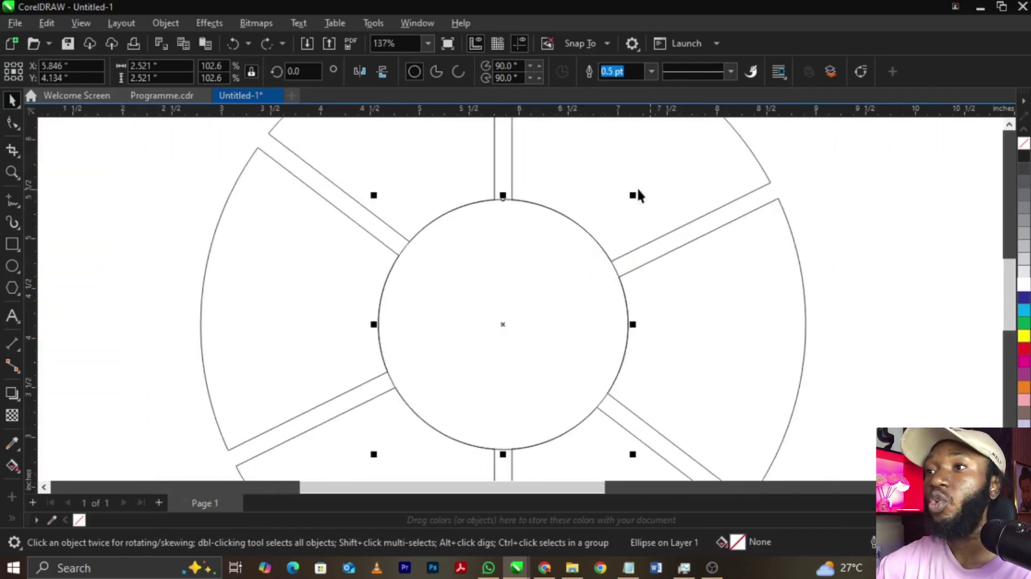
# Shrink the small circle about its centre to leave a thin gap between it and the surrounding wedges
pyautogui.moveTo(633, 195); pyautogui.dragTo(638, 202)
pyautogui.scroll(-1, 618, 229)
pyautogui.scroll(-3, 617, 224)
pyautogui.click(819, 306)
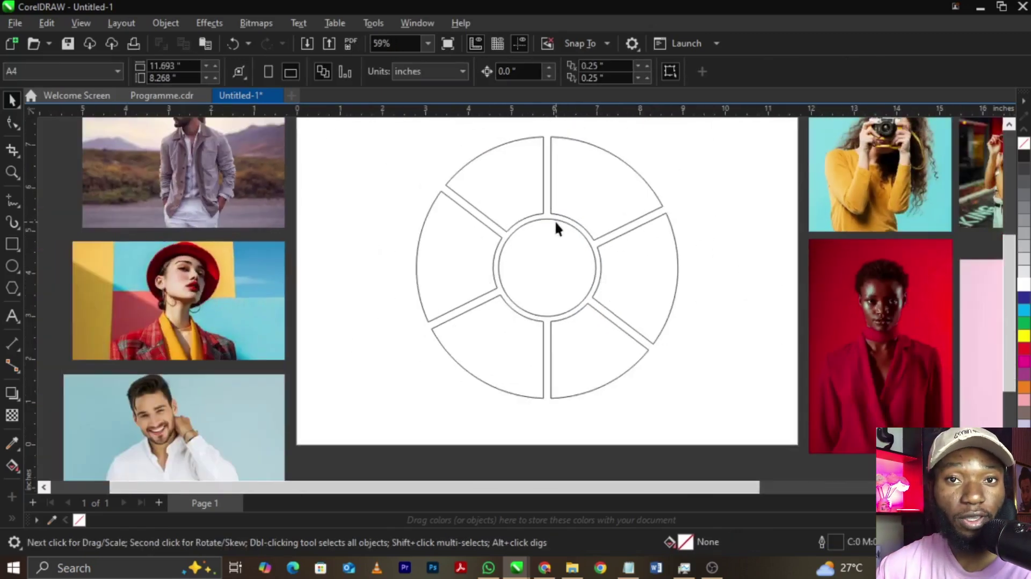
# Try moving the grouped wedge ring away from the central circle, and undo the move
pyautogui.scroll(-1, 527, 232)
pyautogui.scroll(2, 609, 225)
pyautogui.click(594, 196)
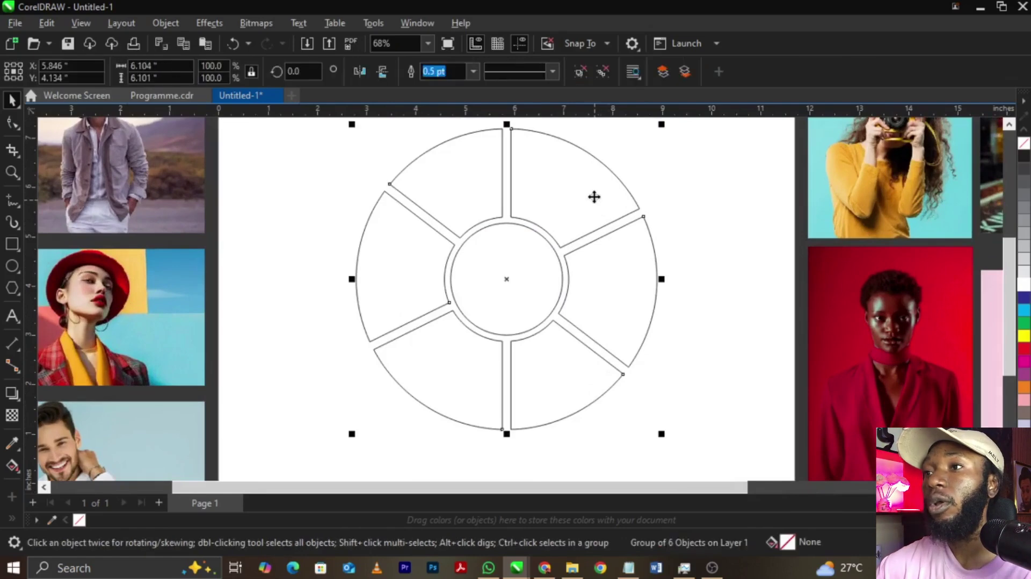
pyautogui.rightClick(594, 193)
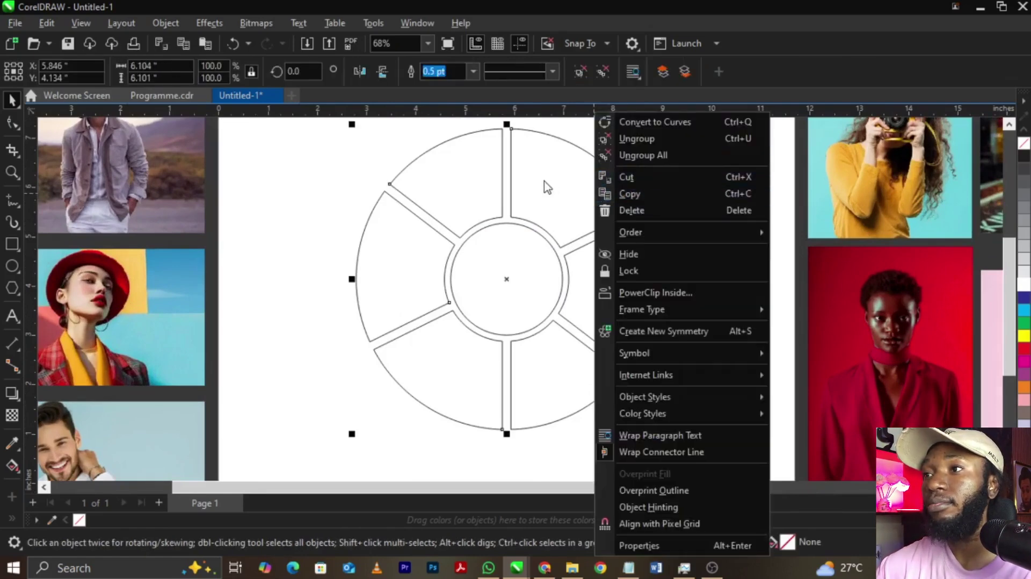
pyautogui.click(577, 177)
pyautogui.moveTo(578, 178); pyautogui.dragTo(420, 208)
pyautogui.hotkey('ctrl', 'z')
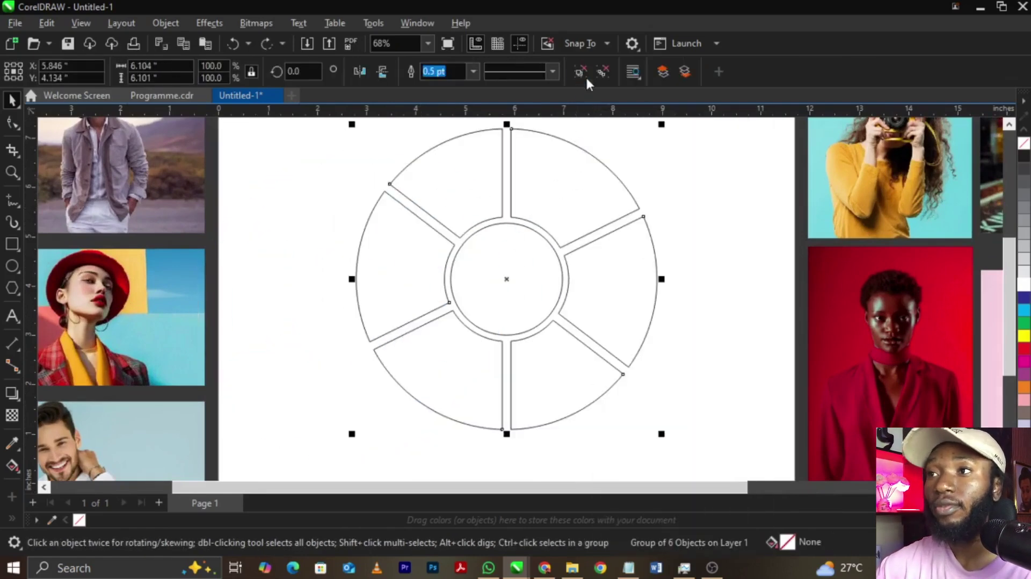
# Ungroup the wedge ring into its six separate segments
pyautogui.rightClick(566, 184)
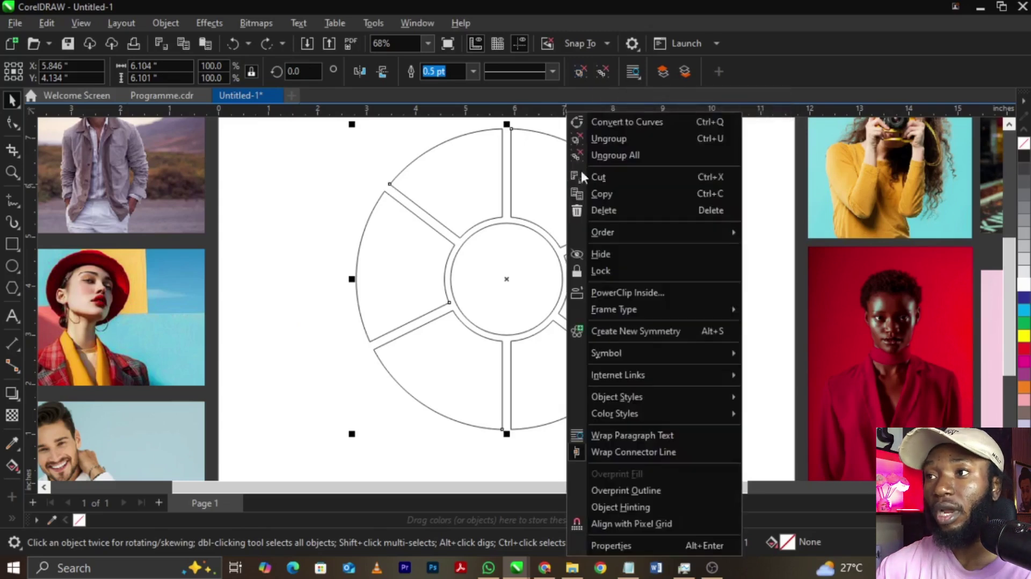
pyautogui.click(611, 138)
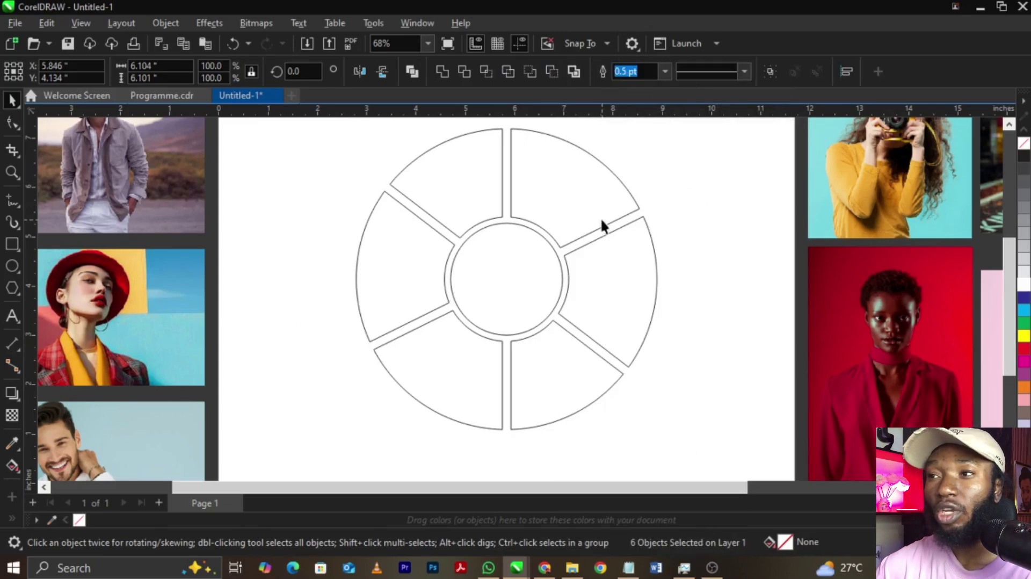
# Try moving the upper-right wedge and the right wedge out of the ring individually, undoing each move
pyautogui.click(618, 194)
pyautogui.moveTo(618, 194); pyautogui.dragTo(664, 170)
pyautogui.scroll(-3, 467, 301)
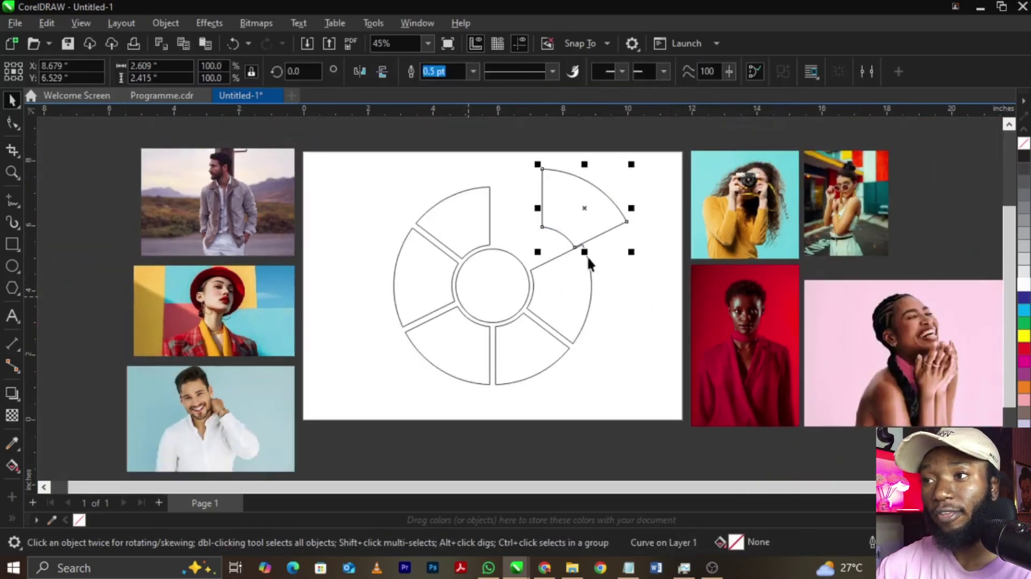
pyautogui.hotkey('ctrl', 'z')
pyautogui.moveTo(575, 287); pyautogui.dragTo(638, 310)
pyautogui.hotkey('ctrl', 'z')
pyautogui.scroll(1, 476, 215)
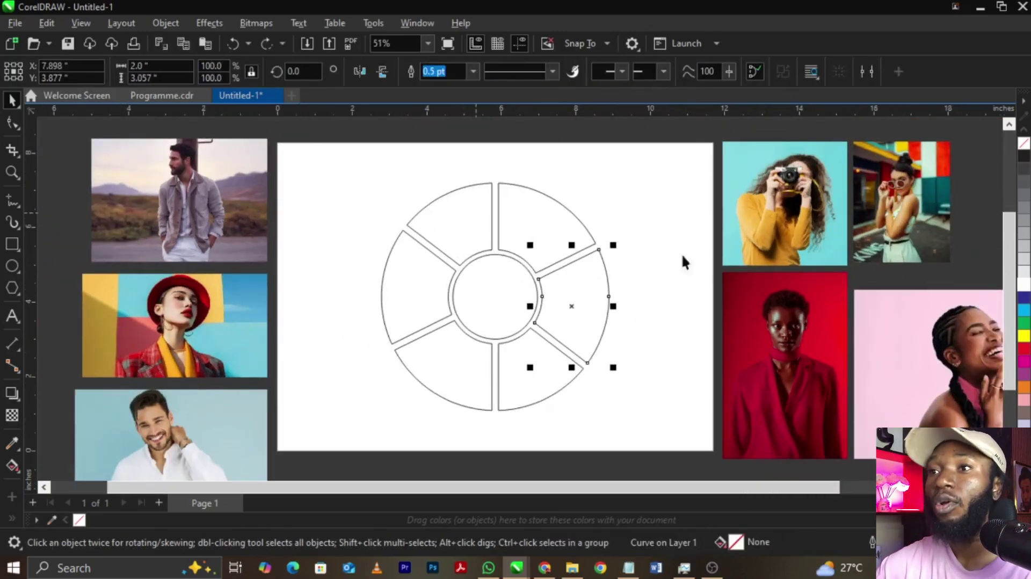
# PowerClip the red-suit portrait inside the upper-left wedge and the photo of the woman with the camera inside the upper-right wedge
pyautogui.rightClick(762, 314)
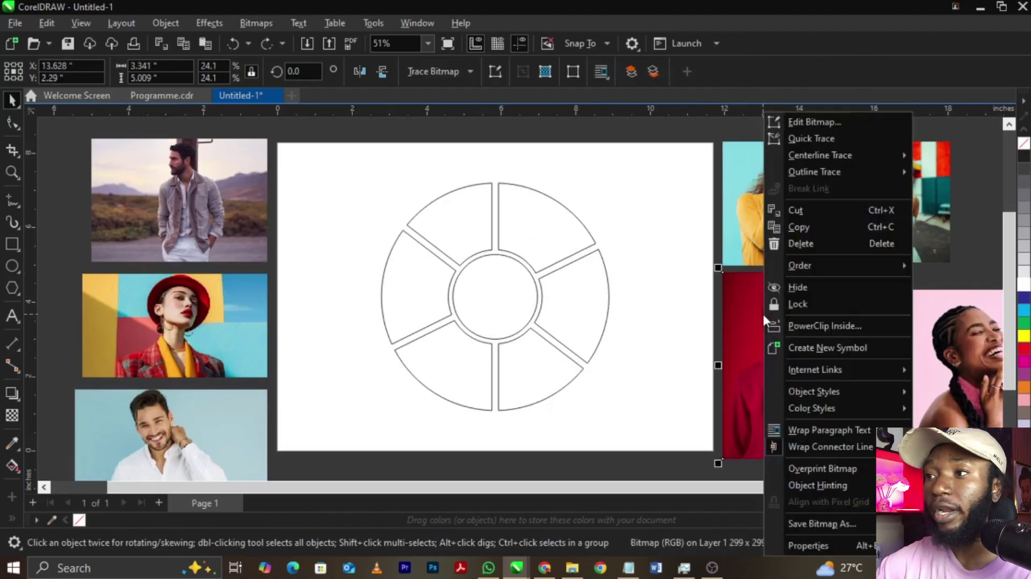
pyautogui.click(784, 323)
pyautogui.click(479, 235)
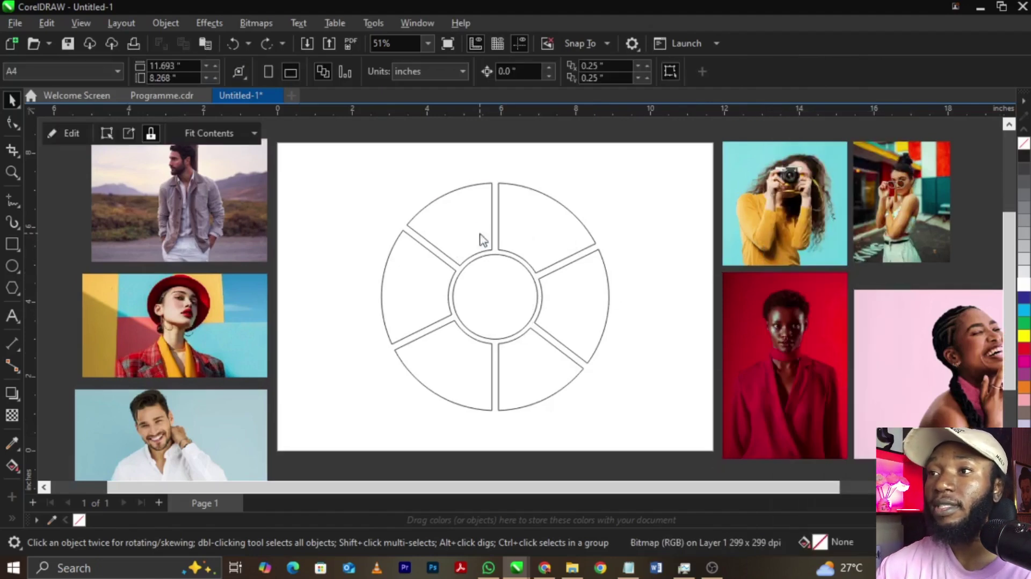
pyautogui.rightClick(751, 234)
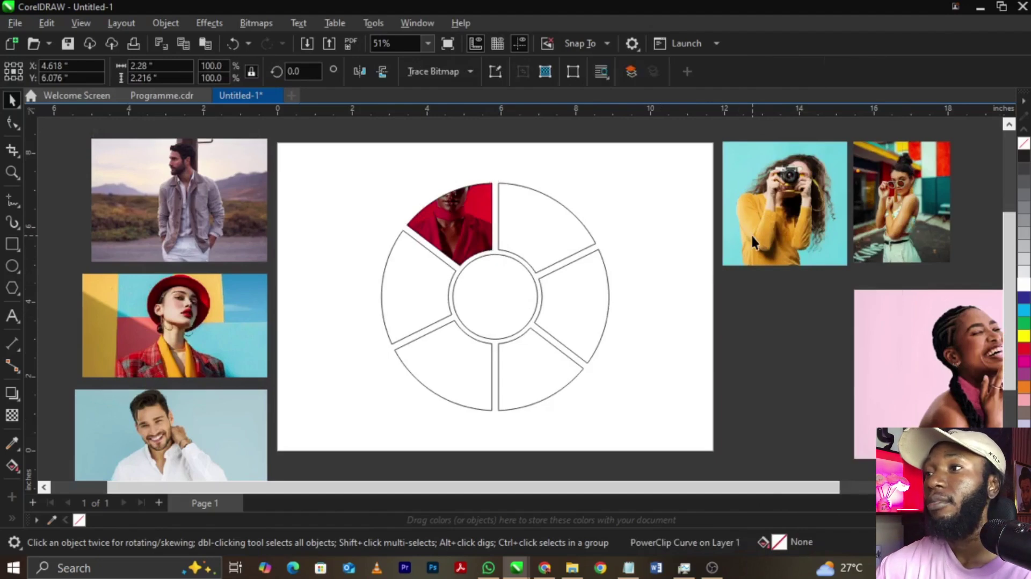
pyautogui.click(797, 324)
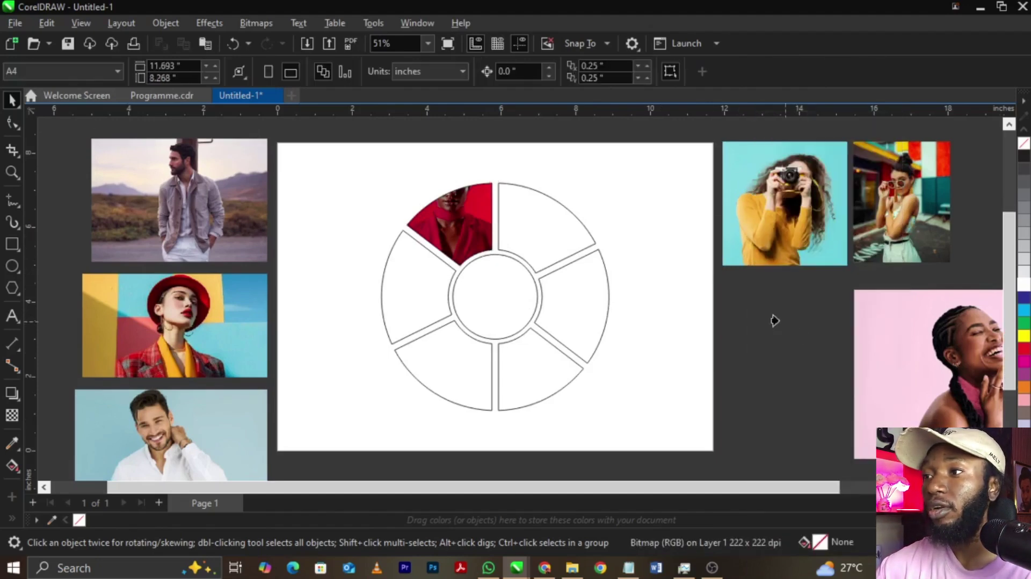
pyautogui.click(527, 239)
# PowerClip the red-hat portrait inside the left wedge and the photo of the man in the jacket inside the lower-left wedge
pyautogui.rightClick(238, 304)
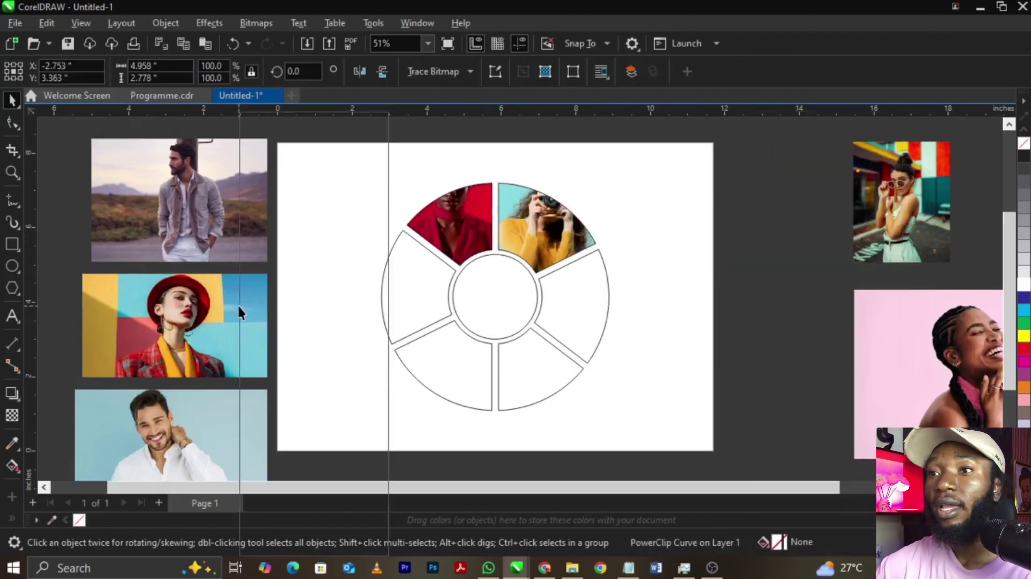
pyautogui.click(301, 328)
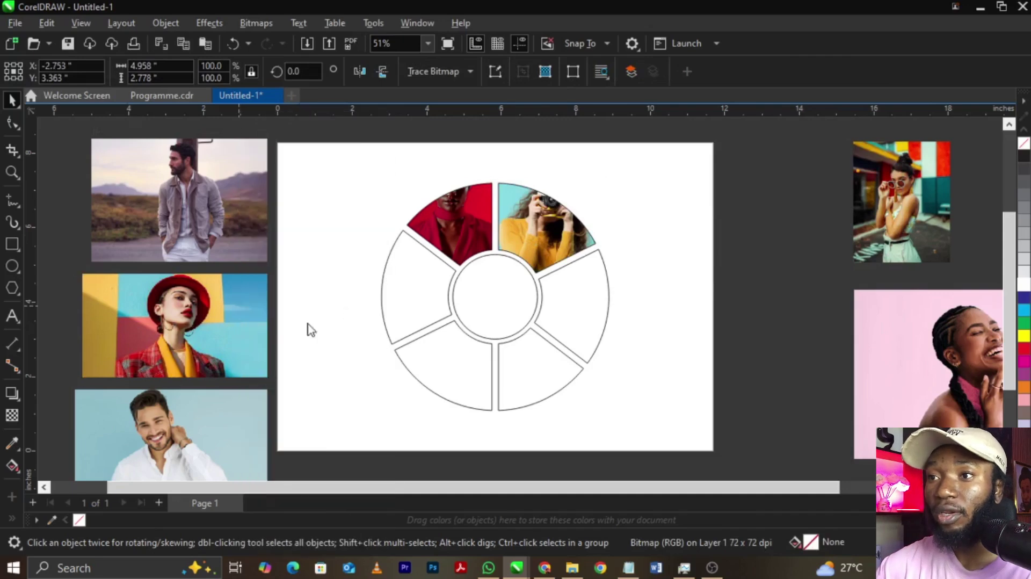
pyautogui.click(390, 307)
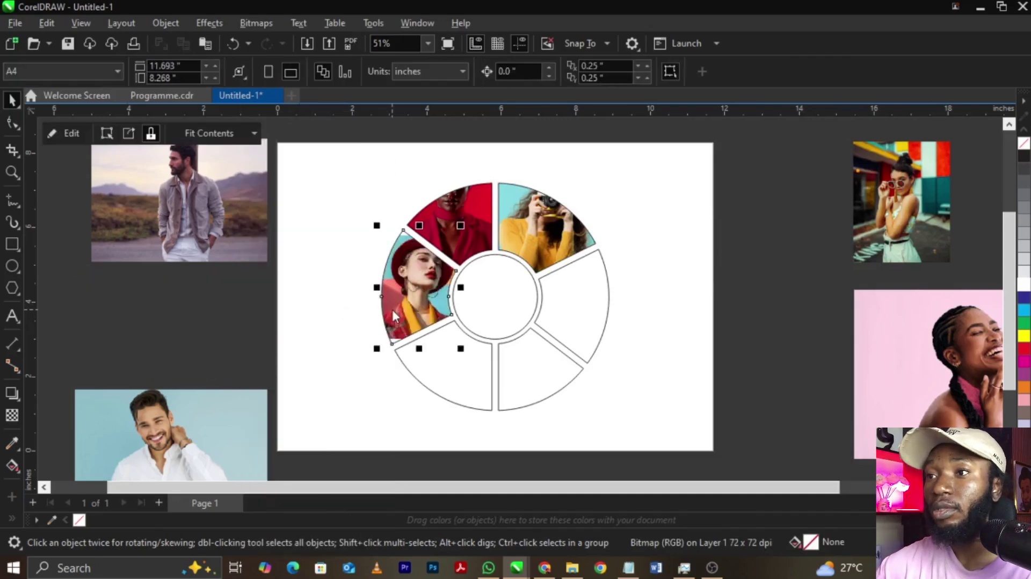
pyautogui.rightClick(252, 216)
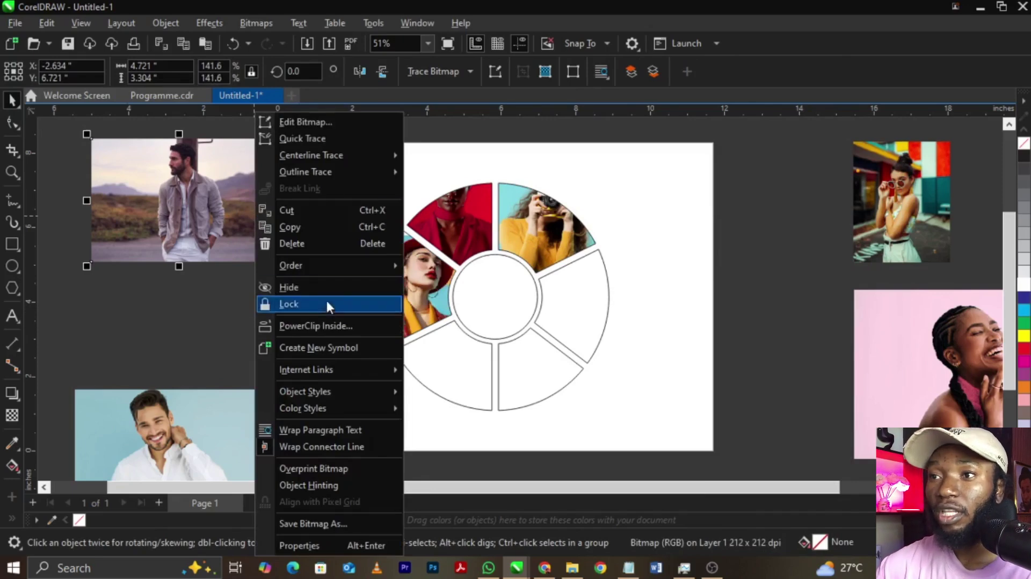
pyautogui.click(336, 324)
pyautogui.click(433, 365)
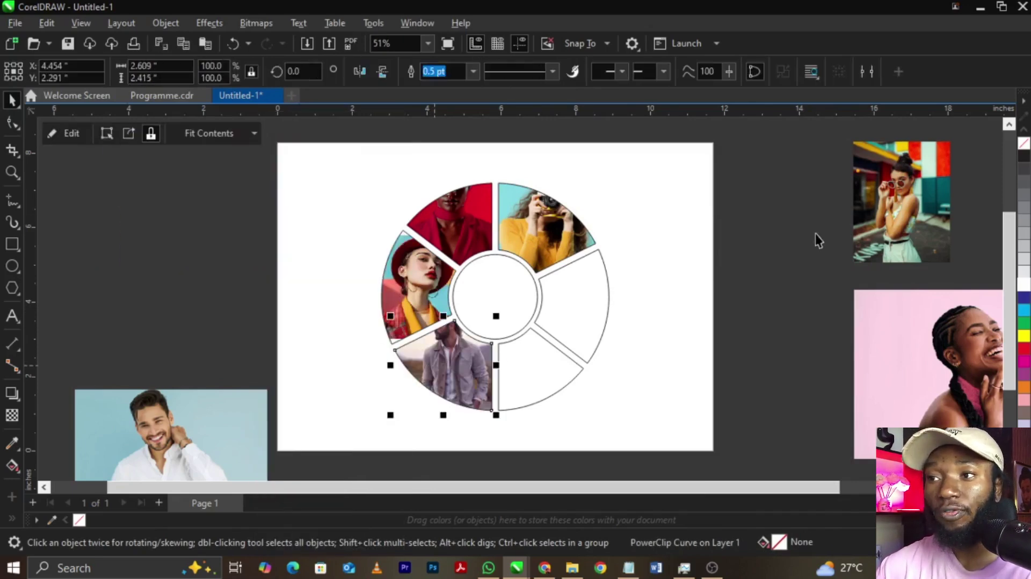
# PowerClip the photo of the woman in sunglasses inside the right wedge, and move the pink-background portrait closer to the ring
pyautogui.rightClick(897, 240)
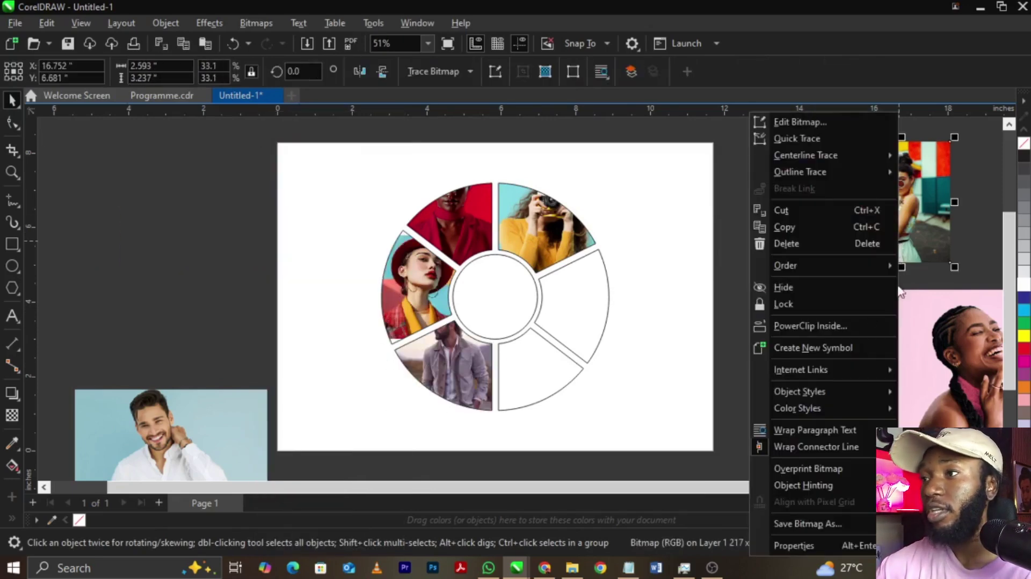
pyautogui.click(862, 324)
pyautogui.click(578, 302)
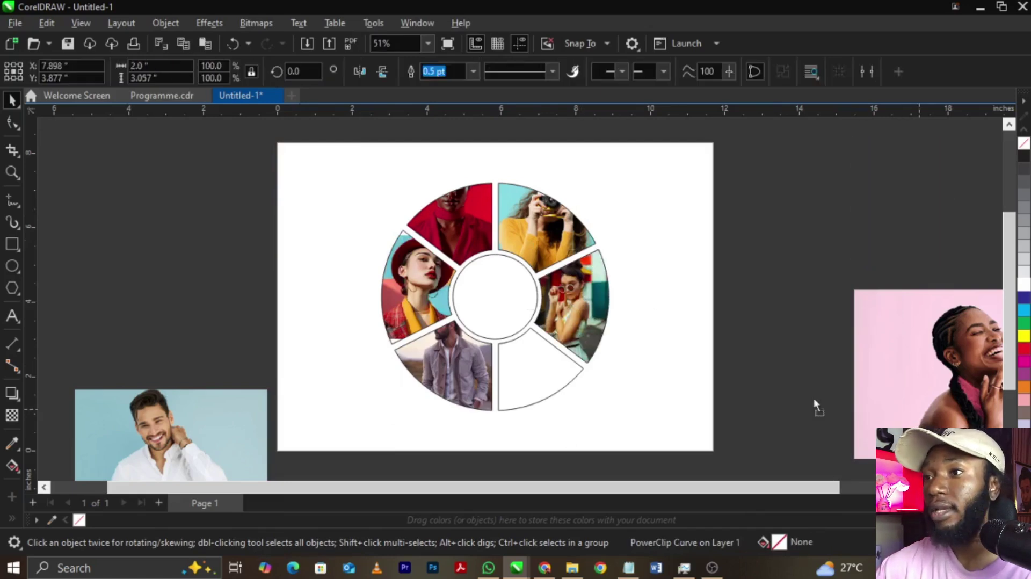
pyautogui.moveTo(961, 369); pyautogui.dragTo(769, 340)
# Try to PowerClip the pink-background portrait, choosing the portrait itself as the container, and cancel the attempt
pyautogui.rightClick(769, 341)
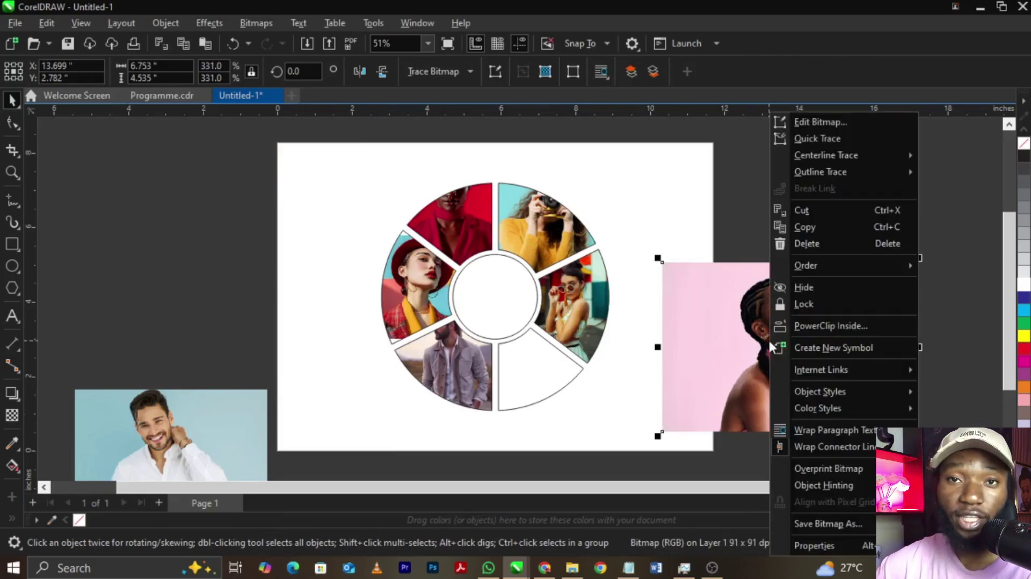
pyautogui.click(817, 325)
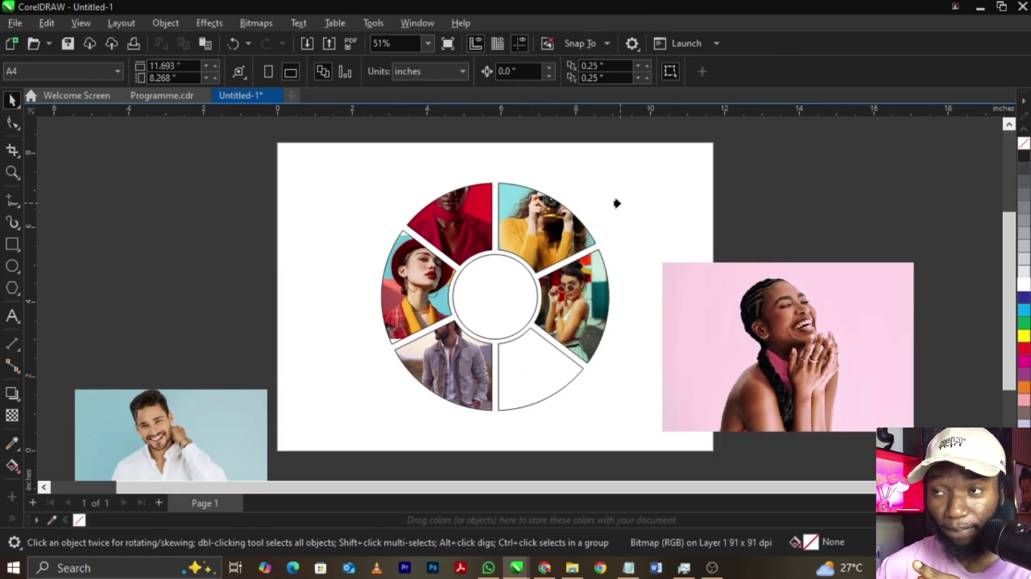
pyautogui.press('F10')
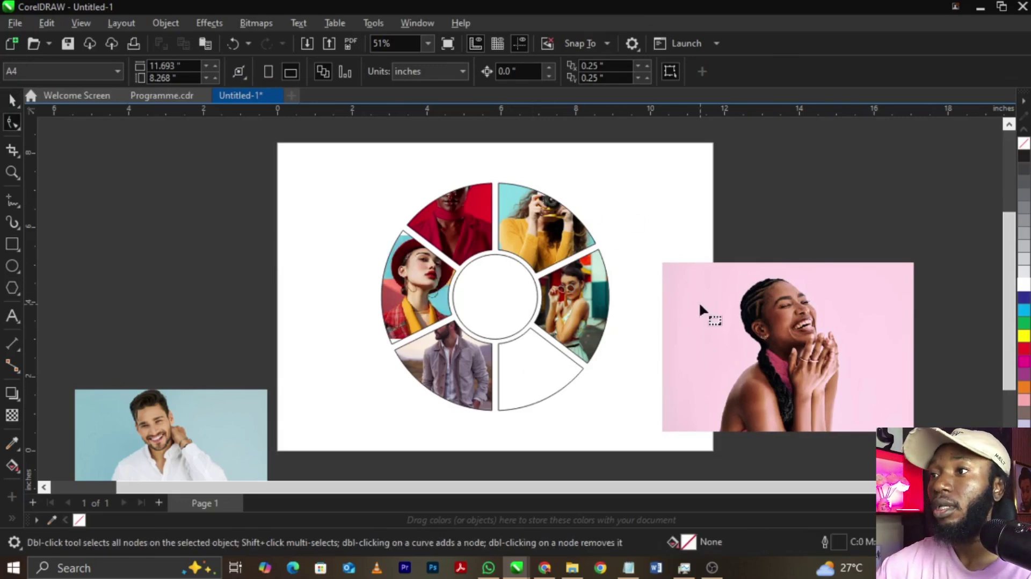
pyautogui.press('space')
pyautogui.rightClick(751, 317)
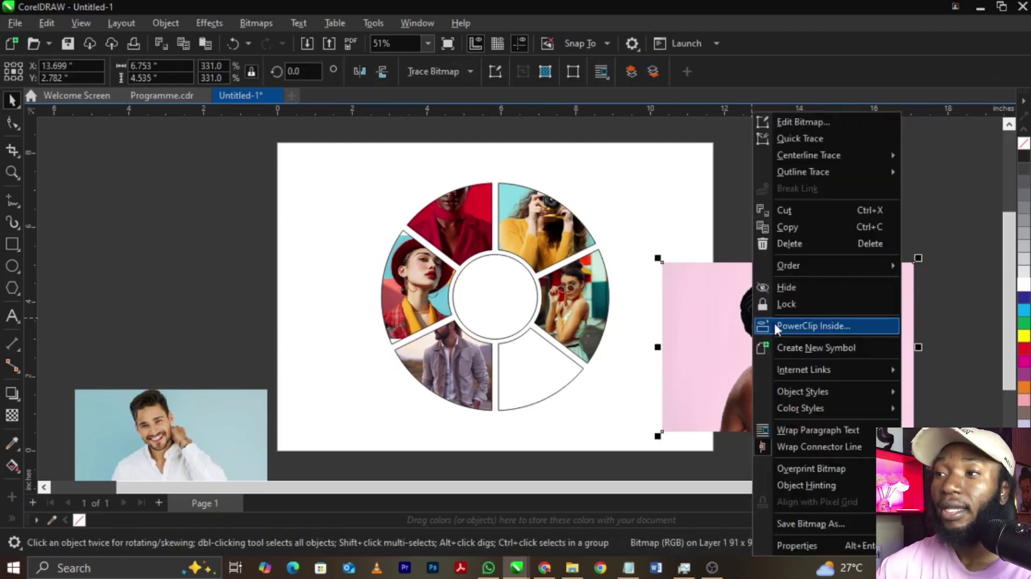
pyautogui.click(717, 232)
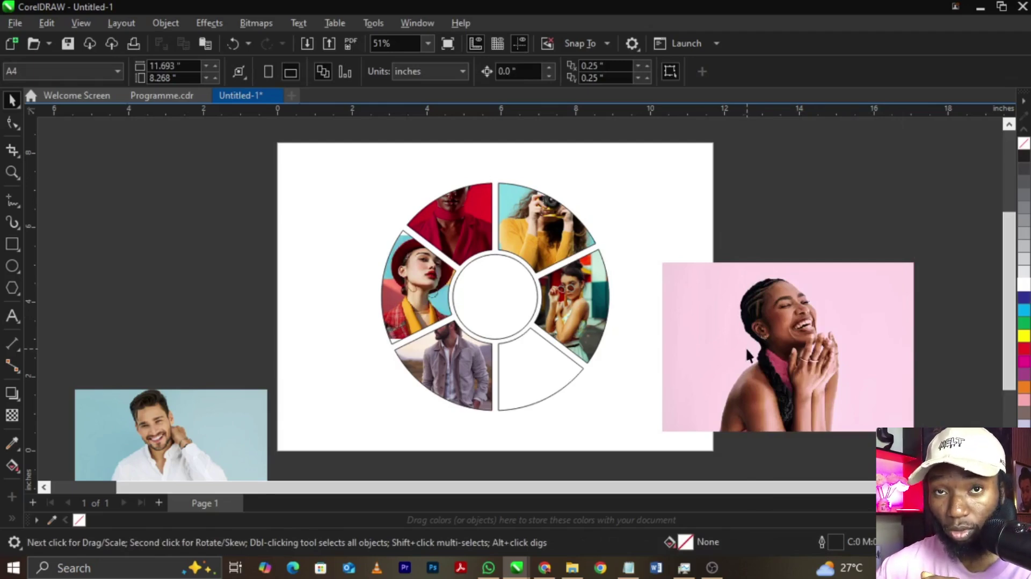
pyautogui.rightClick(746, 350)
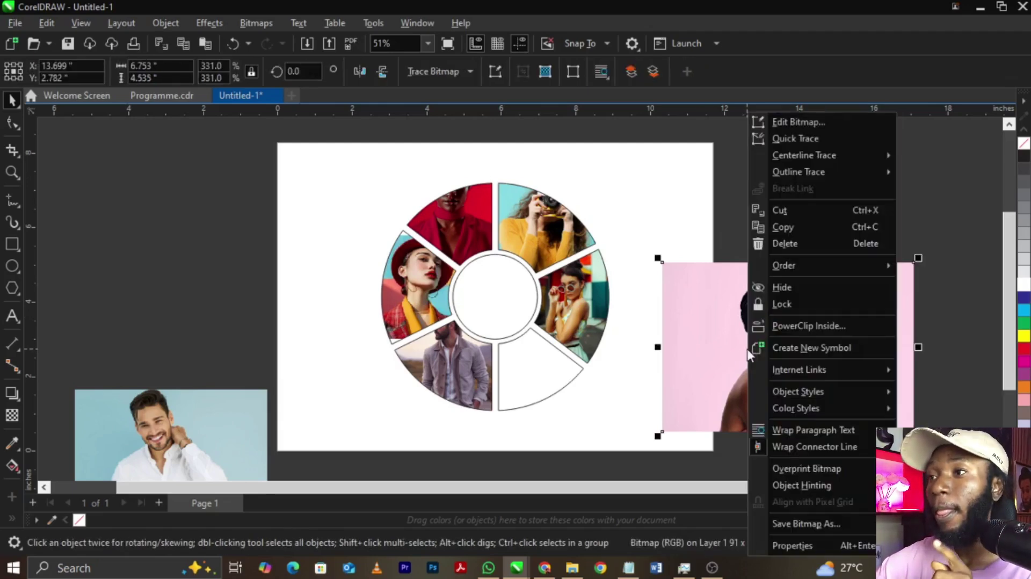
pyautogui.click(785, 328)
pyautogui.click(786, 335)
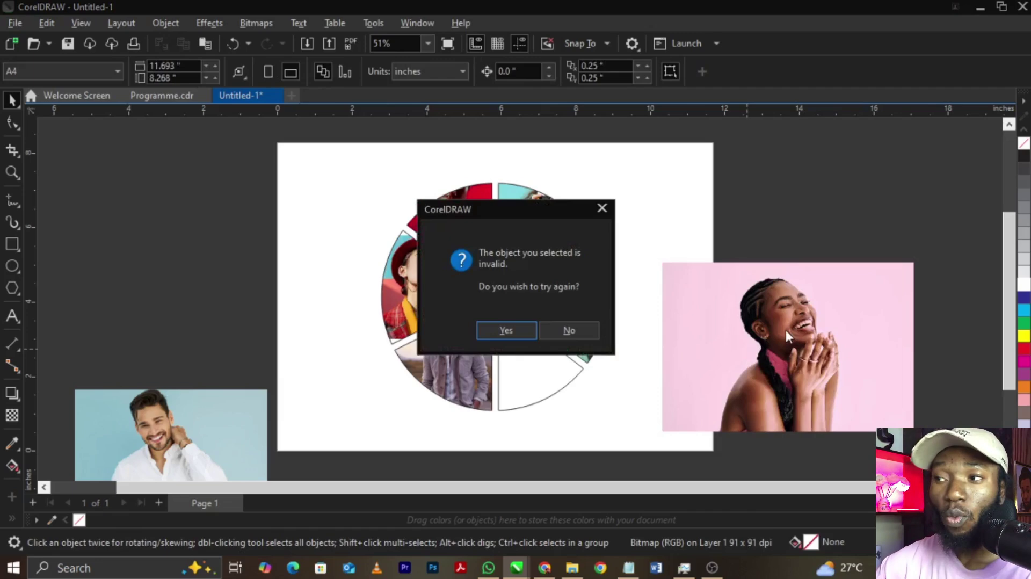
pyautogui.click(588, 330)
# PowerClip the pink-background portrait inside the empty lower-right wedge
pyautogui.rightClick(728, 324)
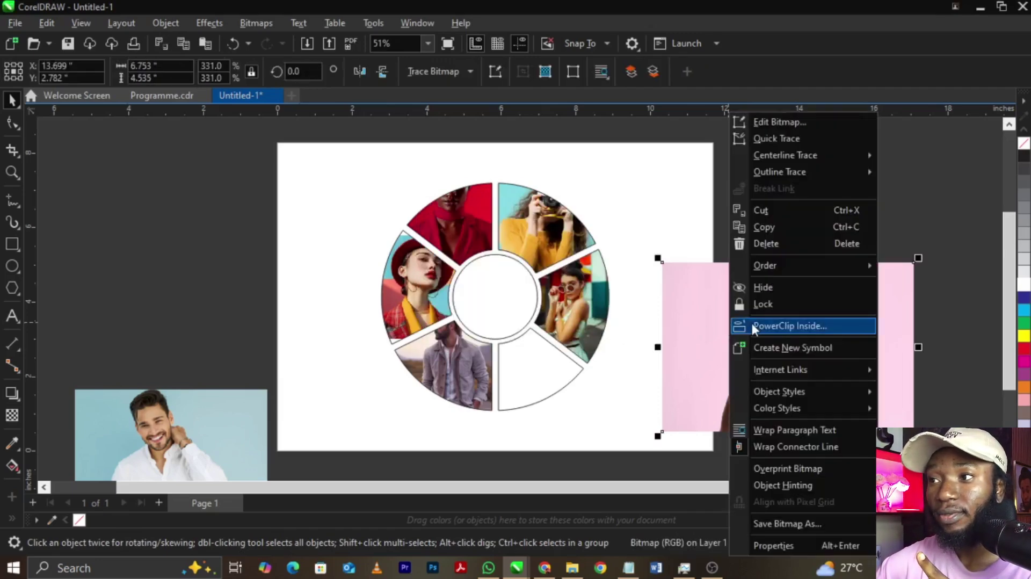
pyautogui.click(750, 324)
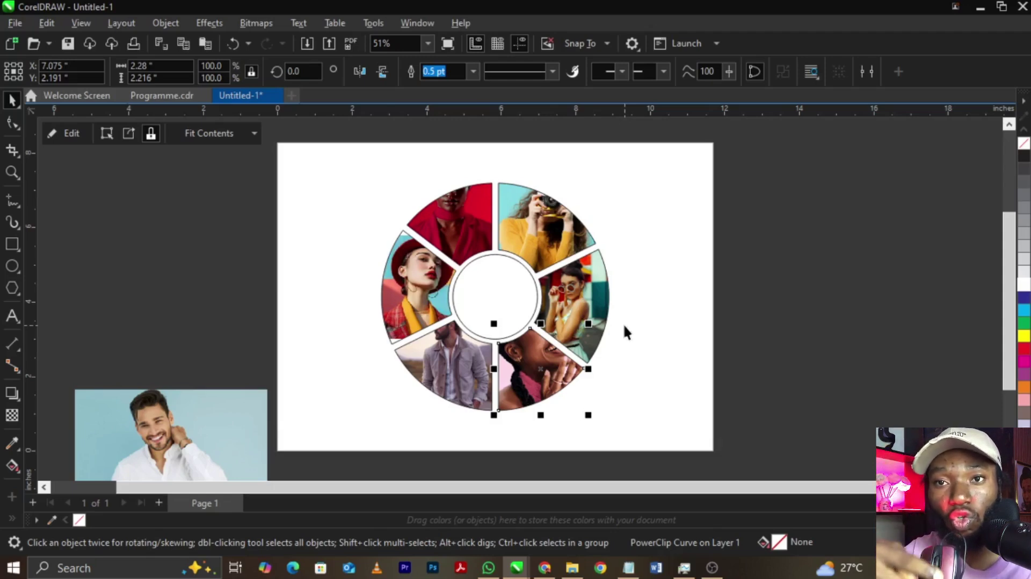
# Open the PowerClip contents of the lower-right wedge for editing
pyautogui.scroll(-1, 623, 323)
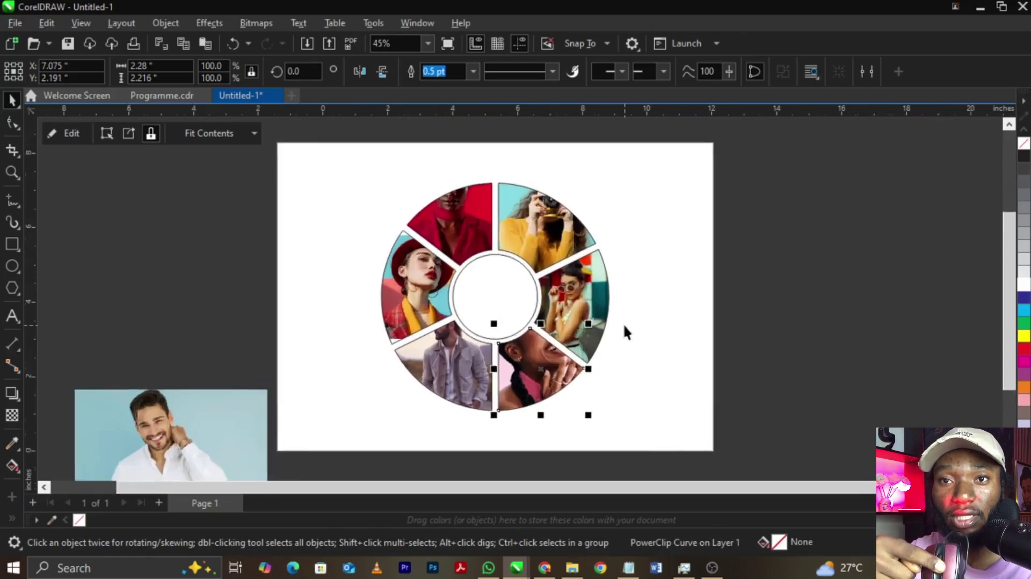
pyautogui.scroll(3, 624, 325)
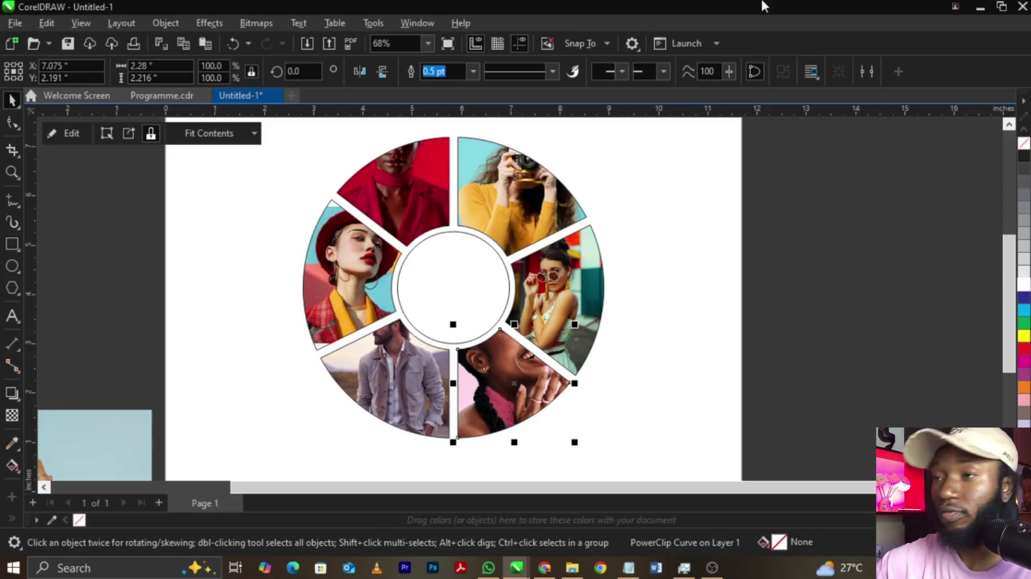
pyautogui.scroll(-1, 623, 292)
pyautogui.scroll(1, 698, 322)
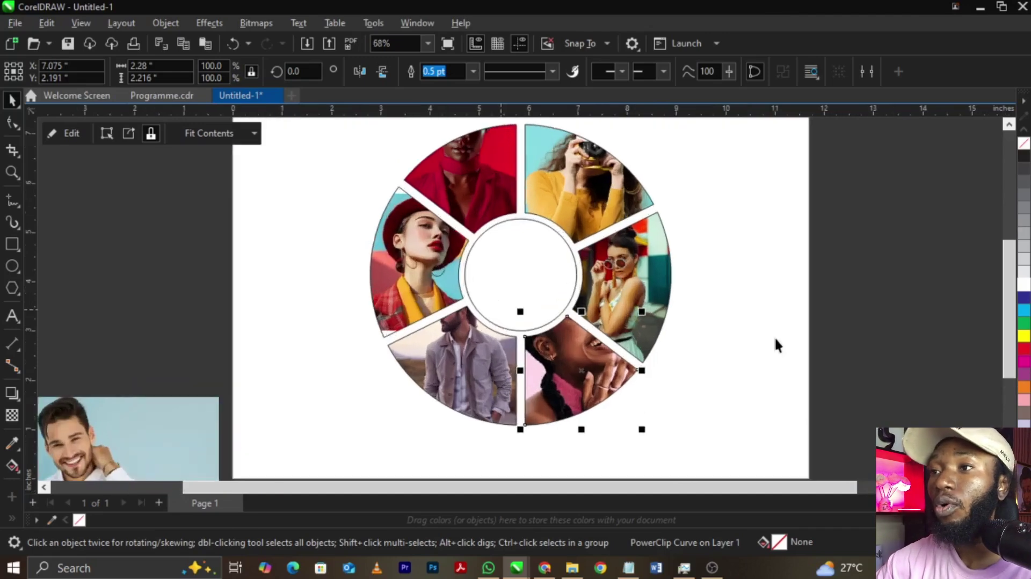
pyautogui.click(774, 336)
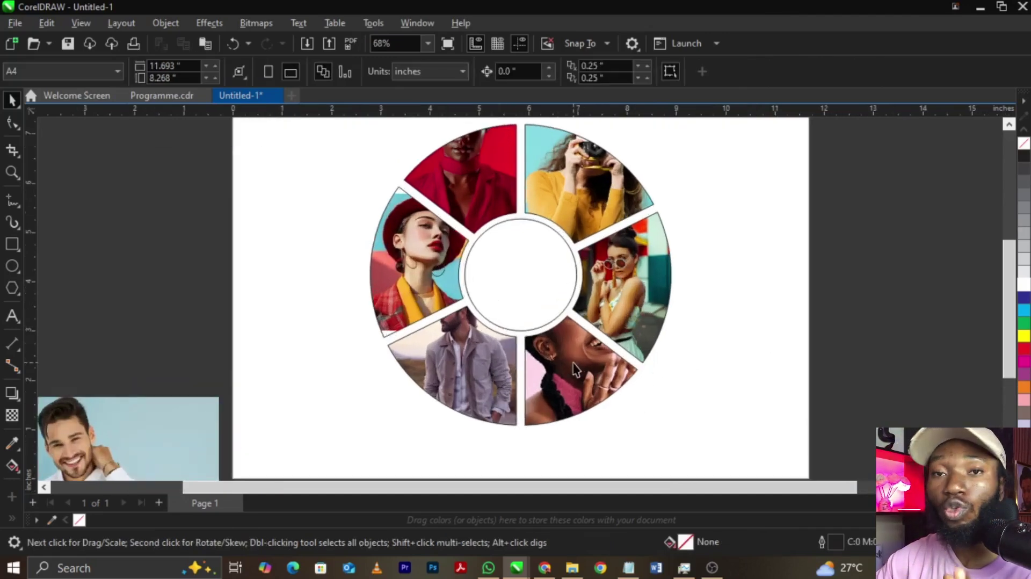
pyautogui.click(576, 369)
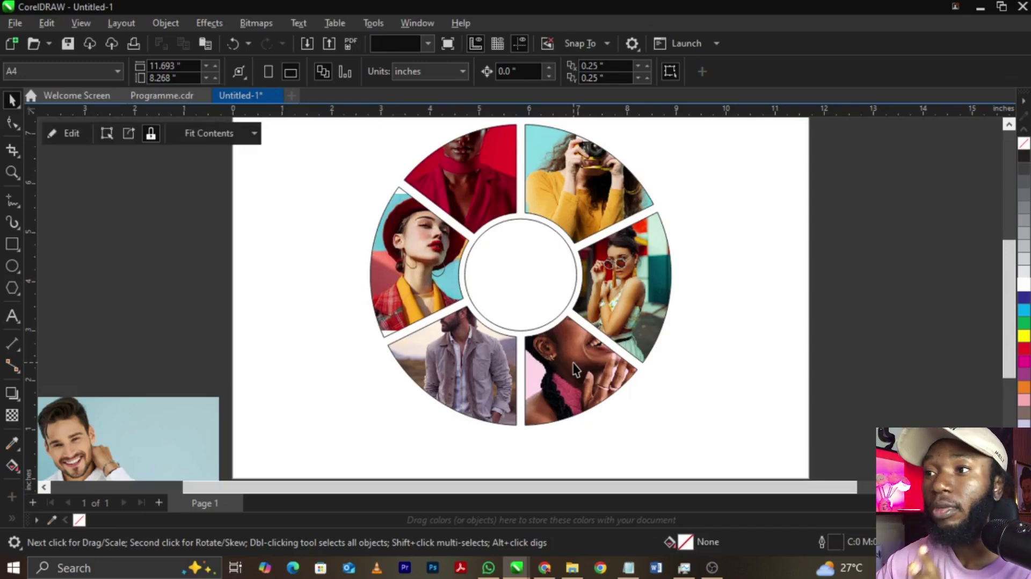
pyautogui.rightClick(574, 370)
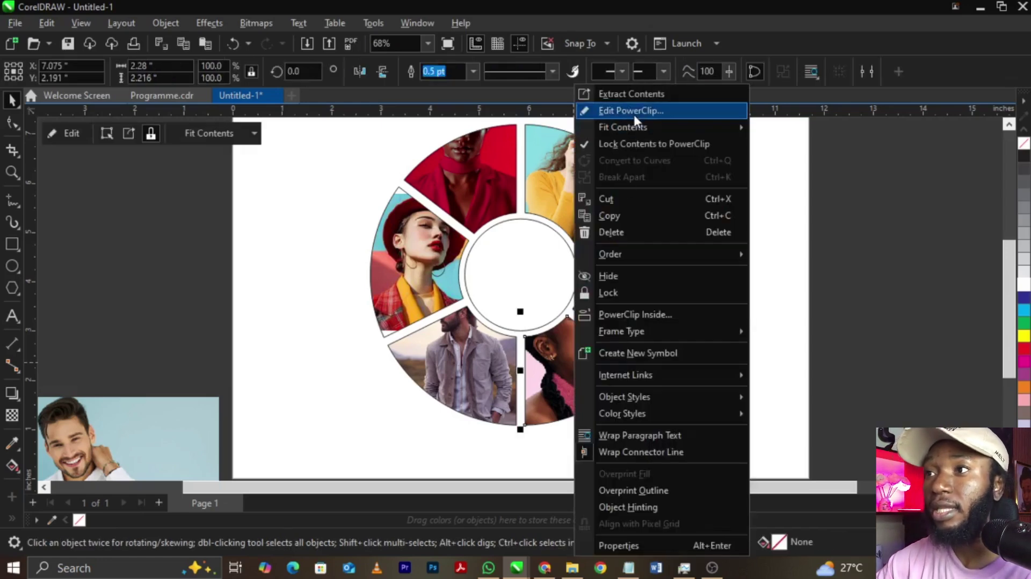
pyautogui.click(633, 112)
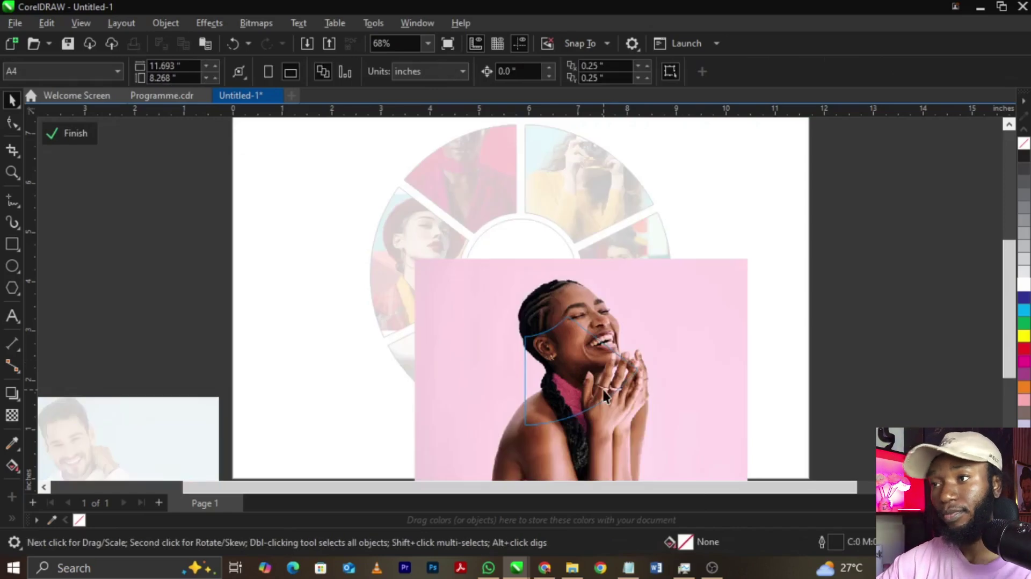
# Scale the pink-background portrait in the lower-right wedge down to about 3.24 × 2.18 in, shift it slightly left, and finish editing
pyautogui.click(601, 391)
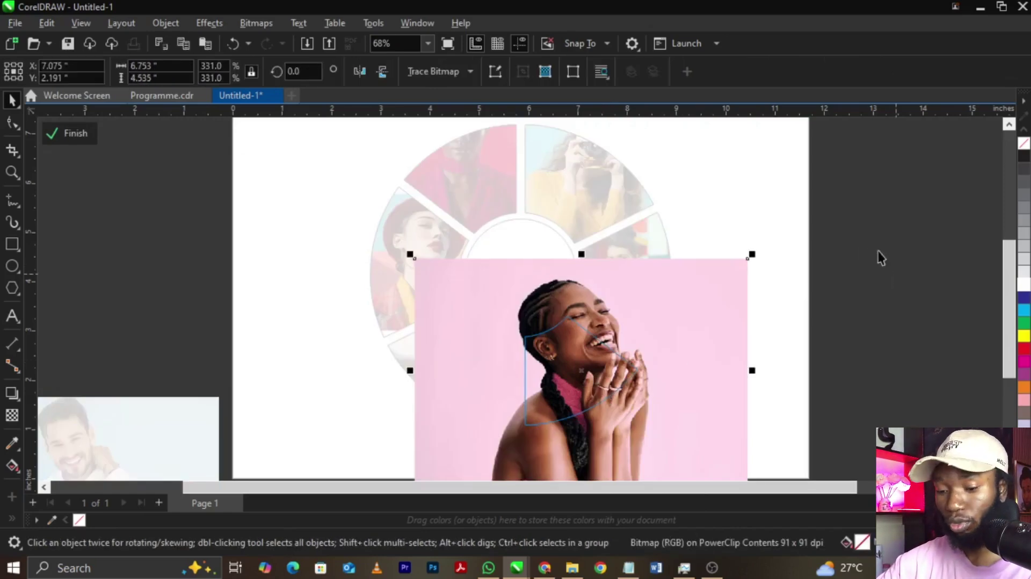
pyautogui.moveTo(751, 254); pyautogui.dragTo(665, 312)
pyautogui.moveTo(650, 395); pyautogui.dragTo(637, 397)
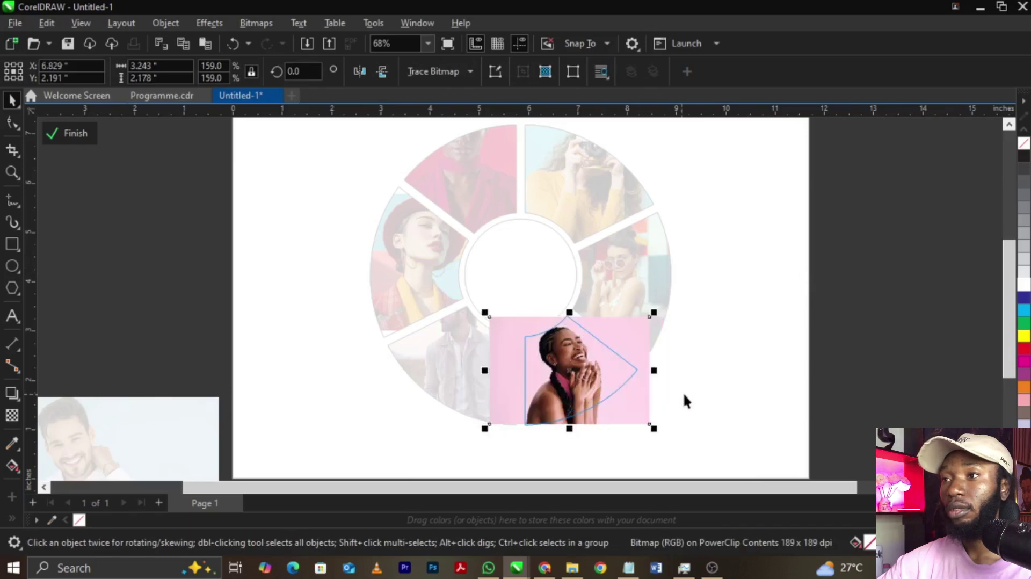
pyautogui.doubleClick(684, 400)
# Edit the right wedge's PowerClip, enlarging the sunglasses photo to about 3.45 × 4.31 in and moving it slightly down within the frame
pyautogui.click(642, 285)
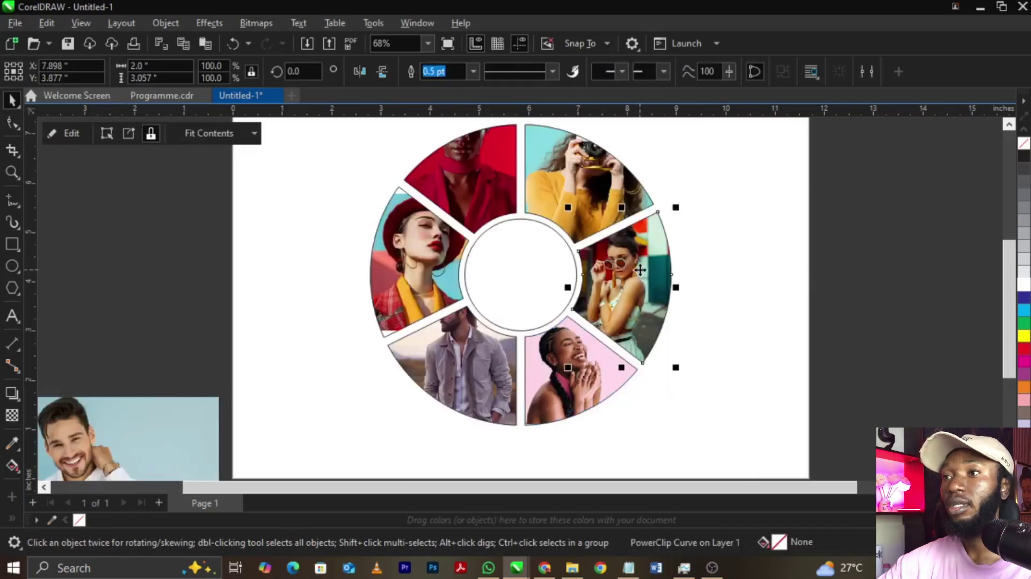
pyautogui.rightClick(642, 266)
pyautogui.click(690, 111)
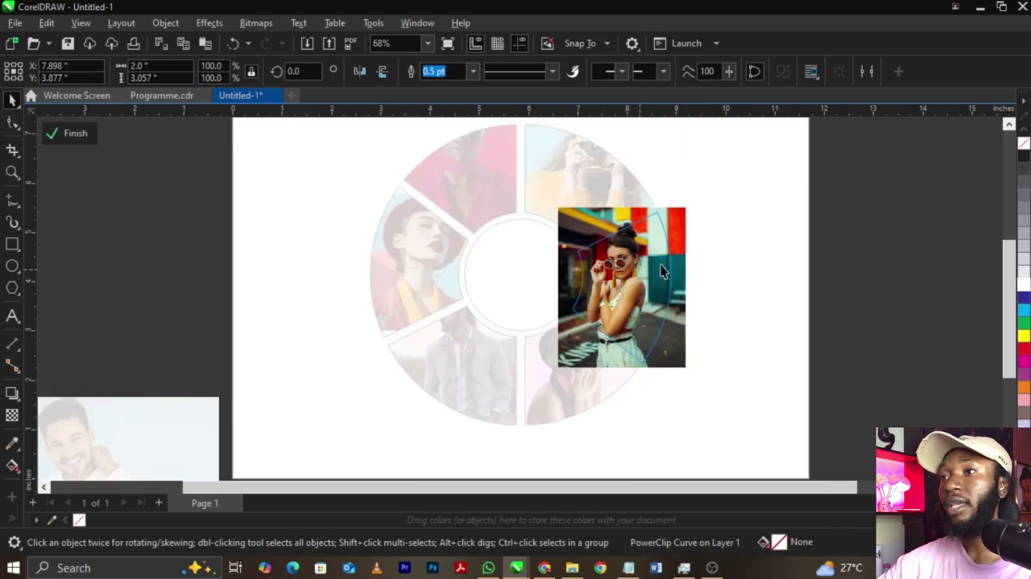
pyautogui.moveTo(687, 212); pyautogui.dragTo(711, 190)
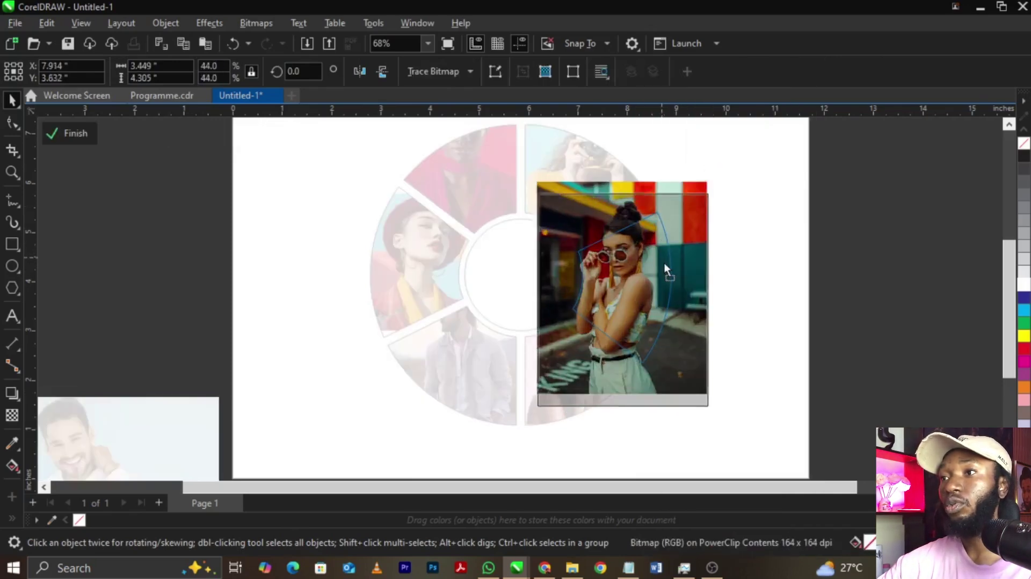
pyautogui.click(743, 297)
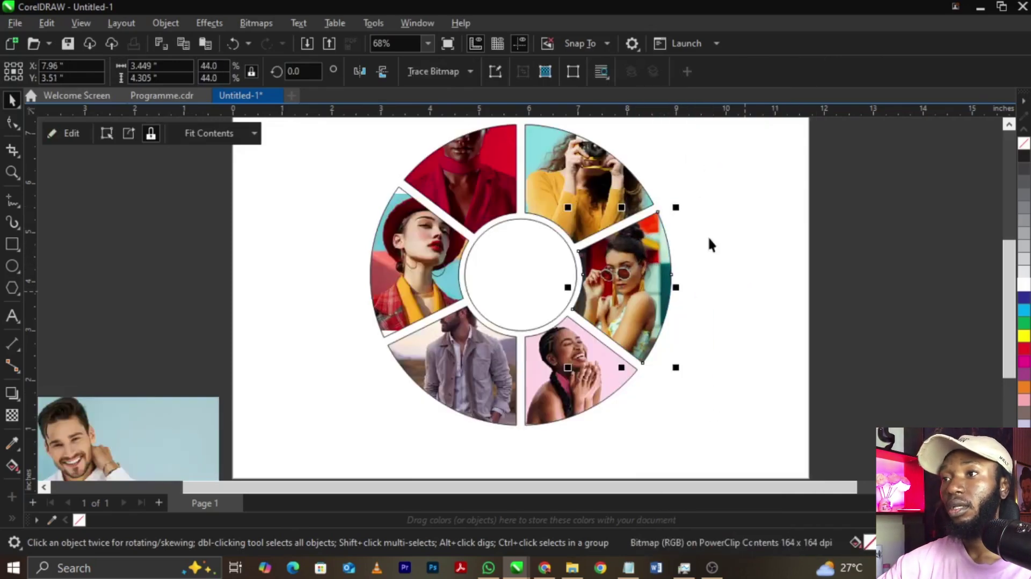
# Edit the upper-right wedge's PowerClip, repositioning the camera photo so the head fits the frame and scaling it to about 3.44 in square
pyautogui.click(602, 181)
pyautogui.rightClick(602, 180)
pyautogui.click(654, 114)
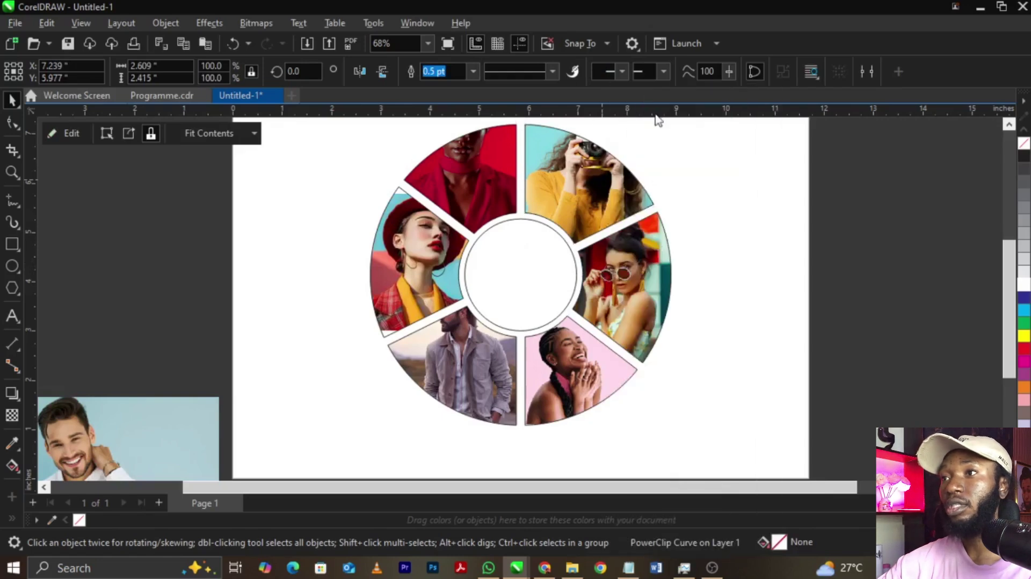
pyautogui.moveTo(558, 204); pyautogui.dragTo(536, 219)
pyautogui.scroll(2, 590, 188)
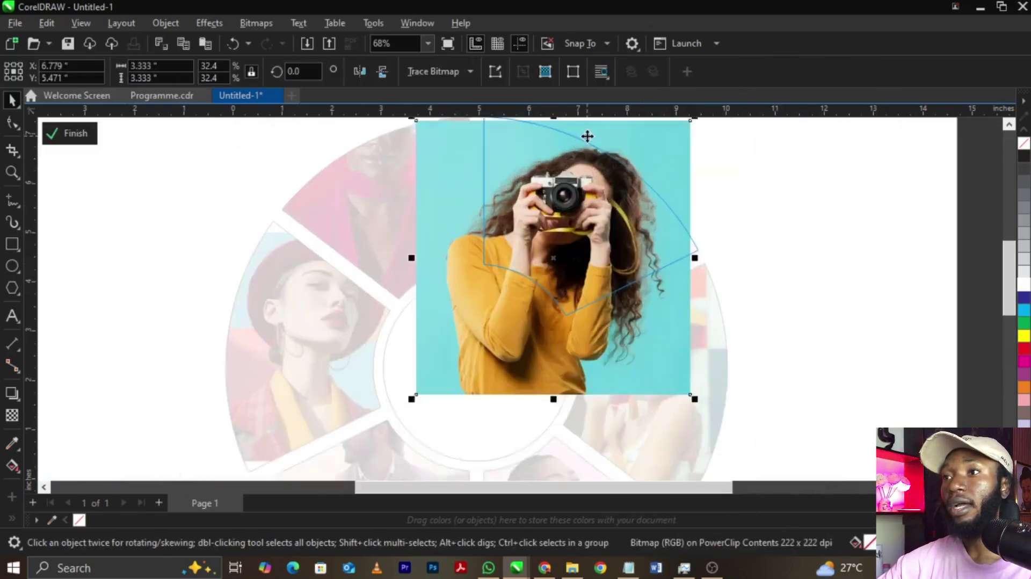
pyautogui.scroll(-2, 698, 317)
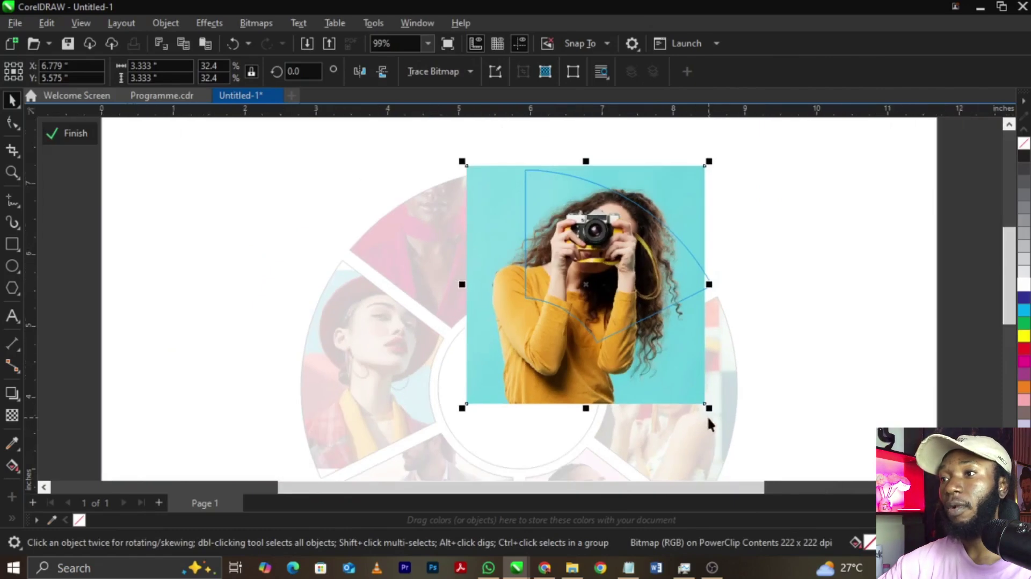
pyautogui.moveTo(707, 420); pyautogui.dragTo(725, 420)
pyautogui.click(821, 381)
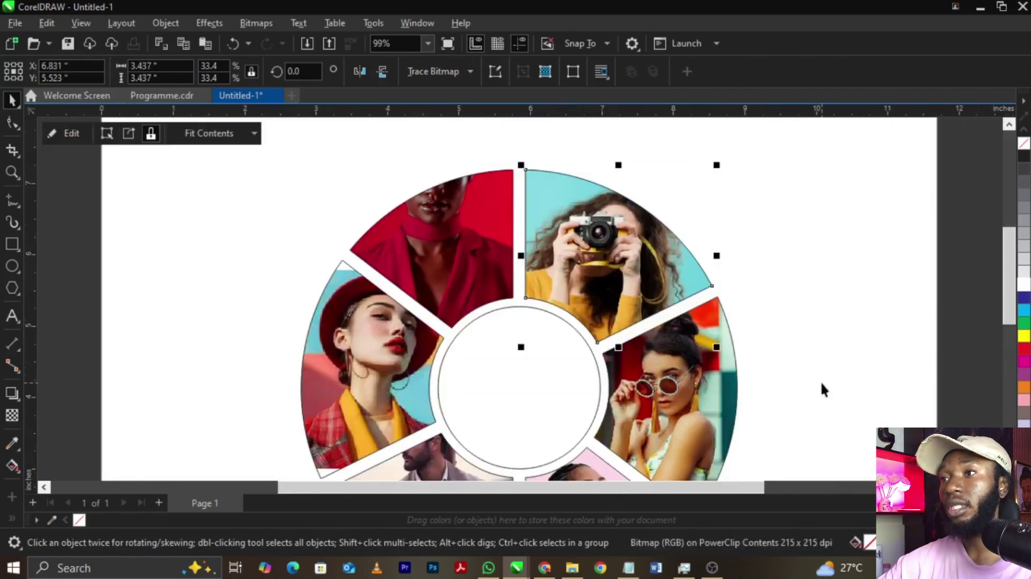
# Edit the upper-left wedge's PowerClip, moving the red-suit portrait down to frame the face and scaling it to about 2.72 × 4.08 in
pyautogui.click(457, 207)
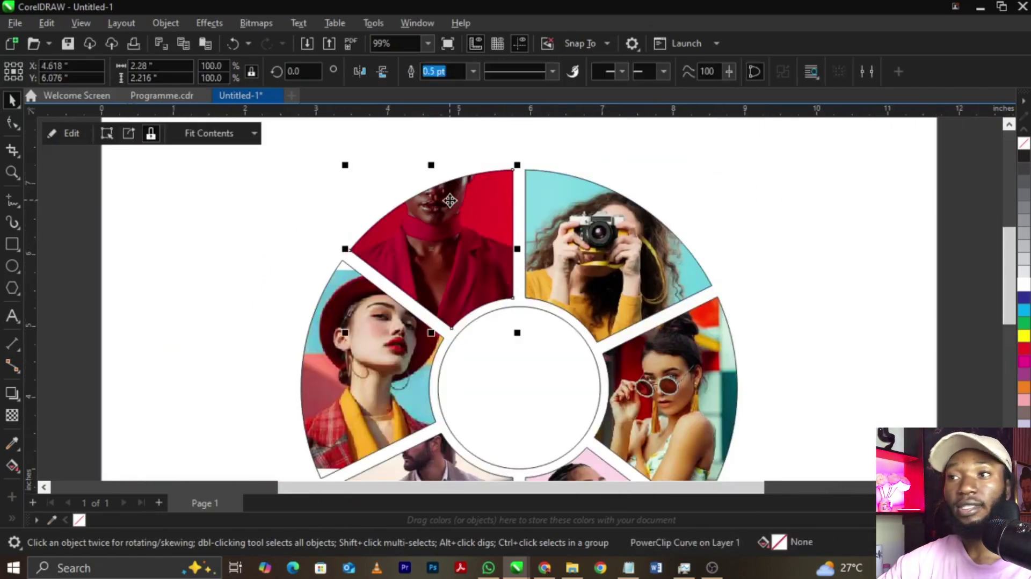
pyautogui.rightClick(464, 200)
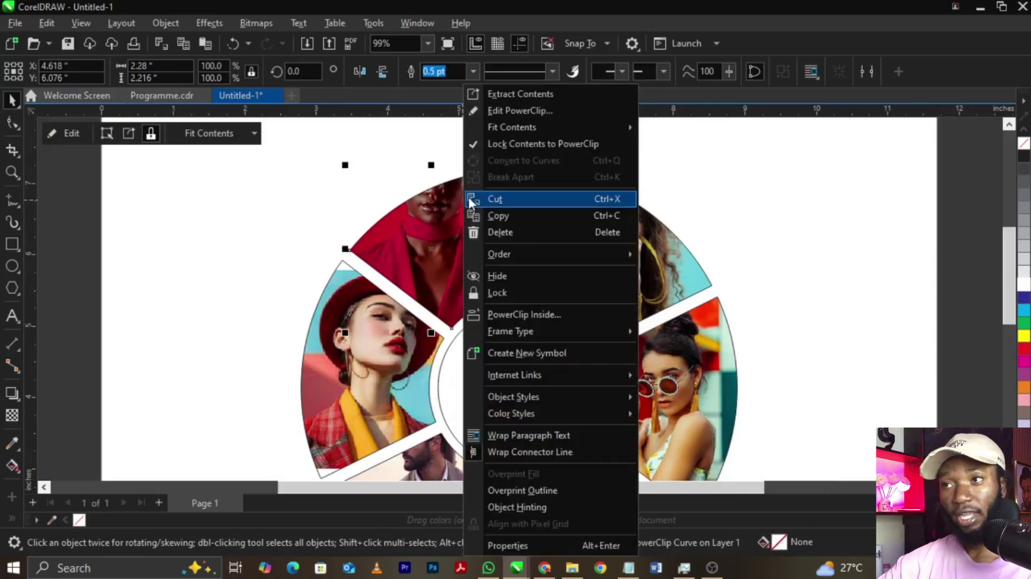
pyautogui.click(518, 111)
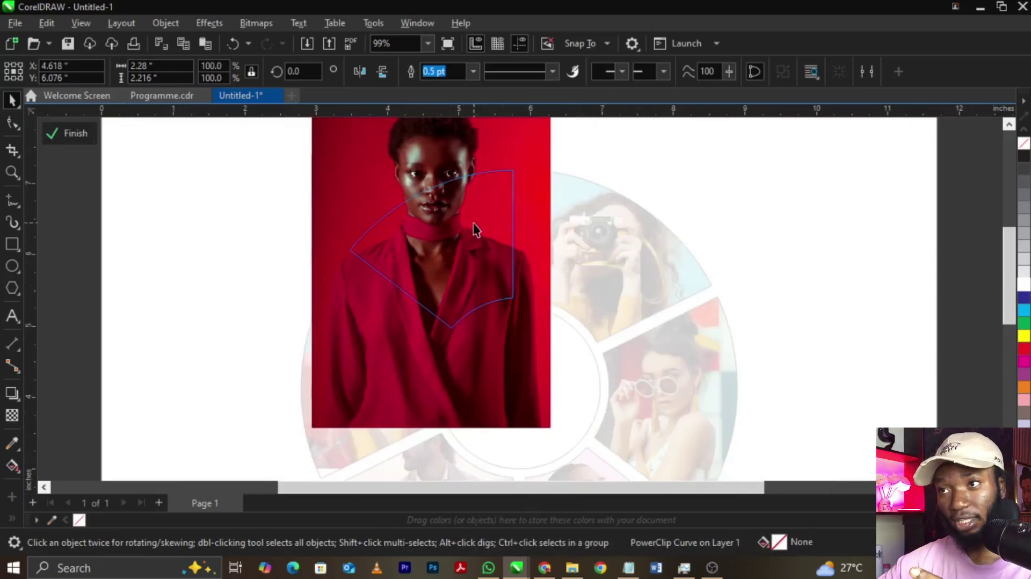
pyautogui.click(502, 257)
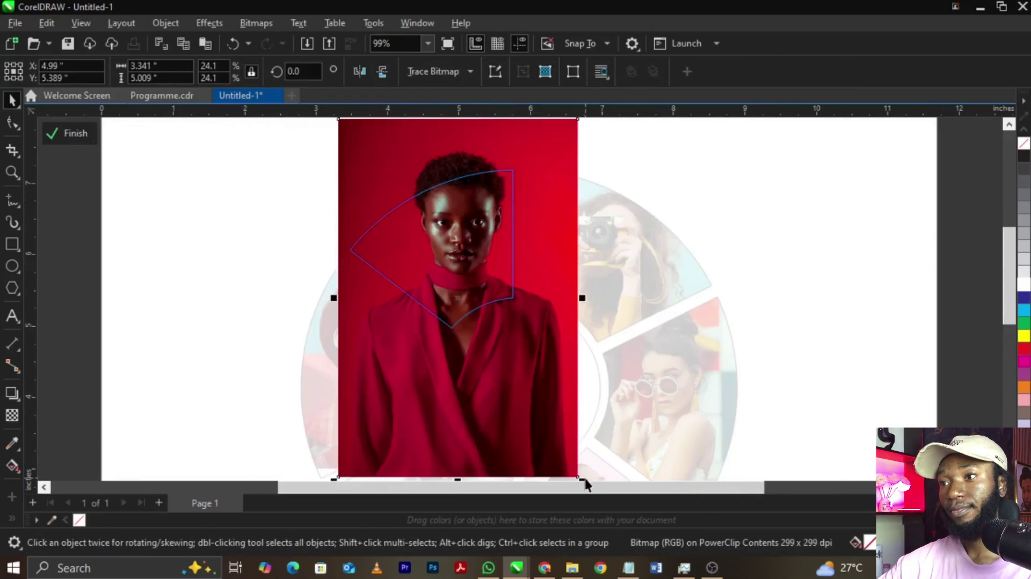
pyautogui.moveTo(583, 478); pyautogui.dragTo(530, 408)
pyautogui.moveTo(478, 311); pyautogui.dragTo(493, 356)
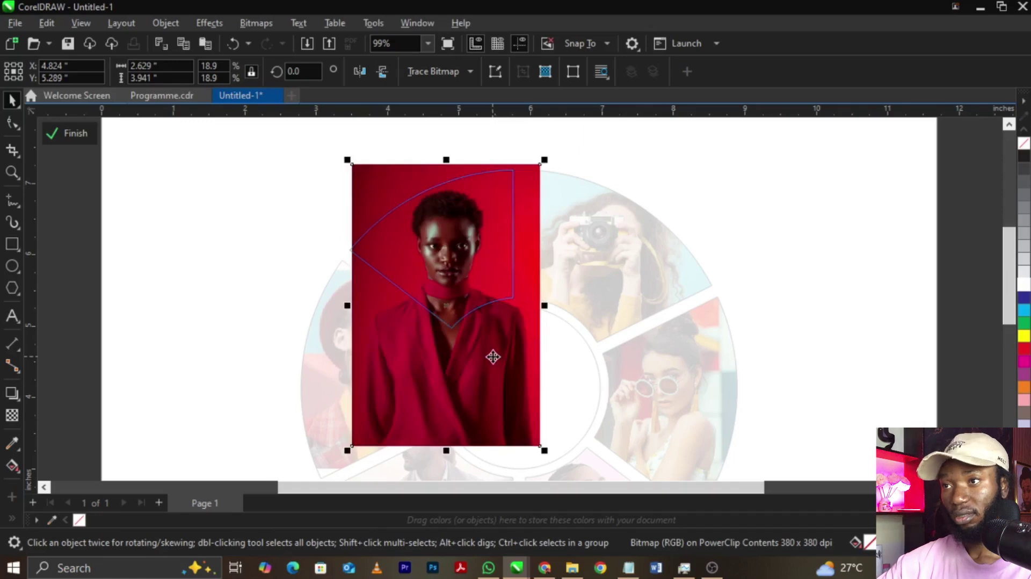
pyautogui.click(61, 135)
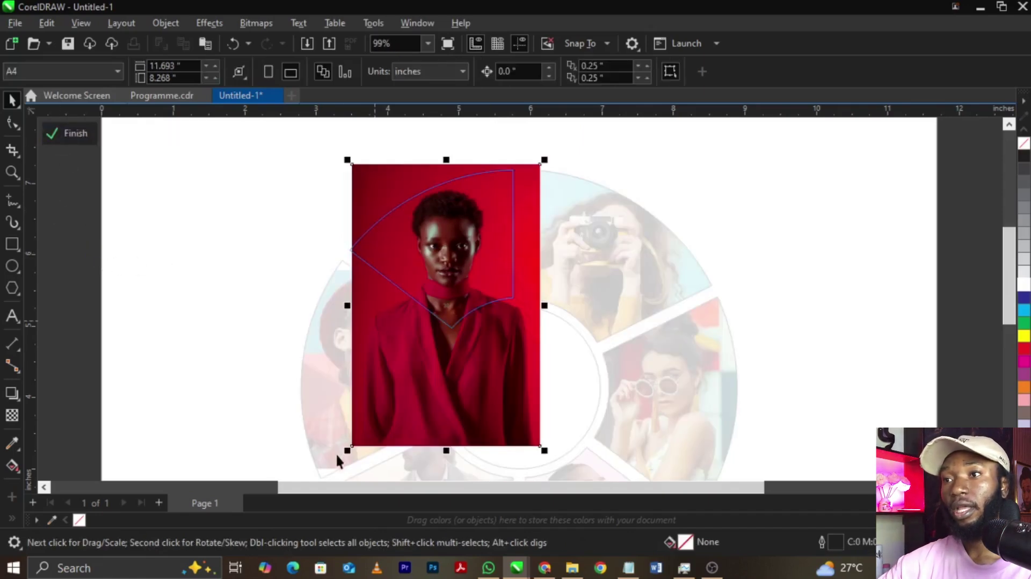
pyautogui.moveTo(345, 451); pyautogui.dragTo(339, 463)
pyautogui.click(68, 134)
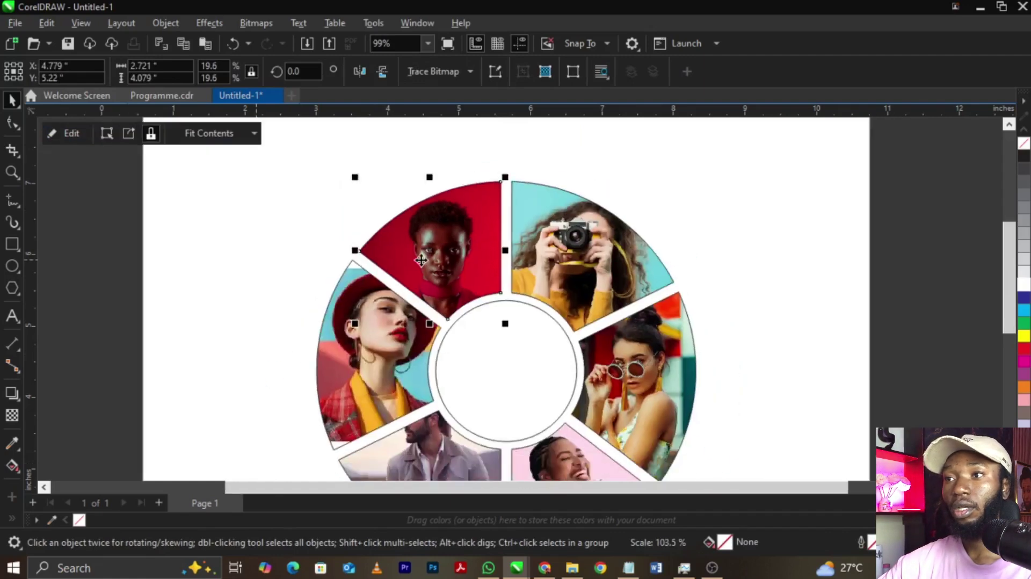
pyautogui.scroll(-2, 392, 333)
pyautogui.click(392, 333)
pyautogui.press('F10')
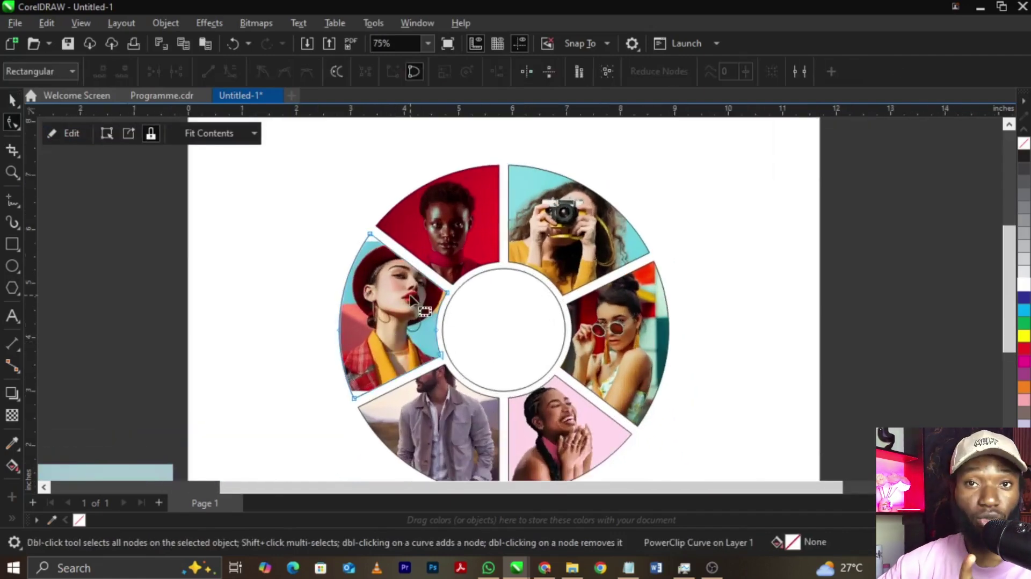
pyautogui.scroll(-1, 424, 306)
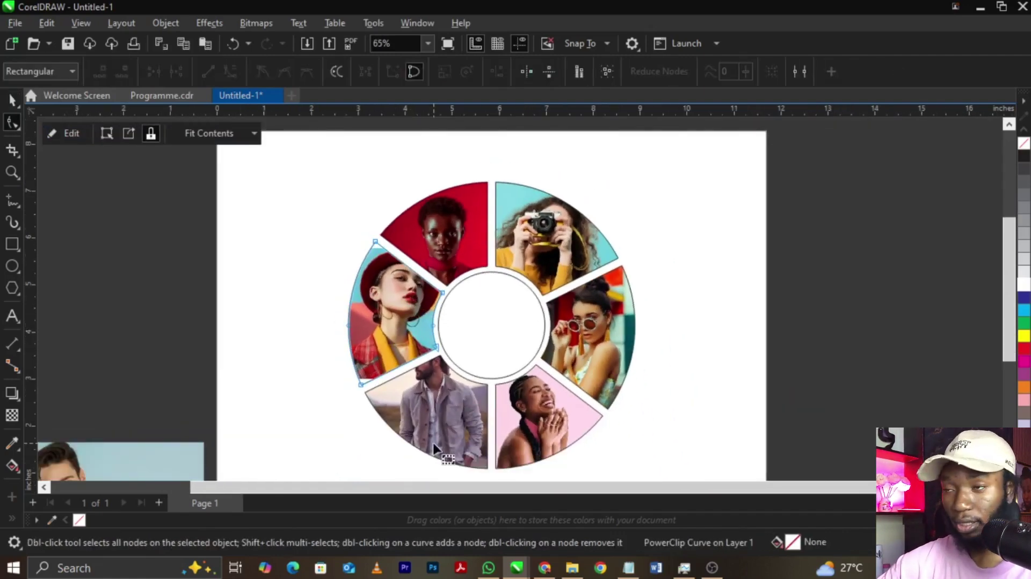
pyautogui.press('space')
pyautogui.press('Escape')
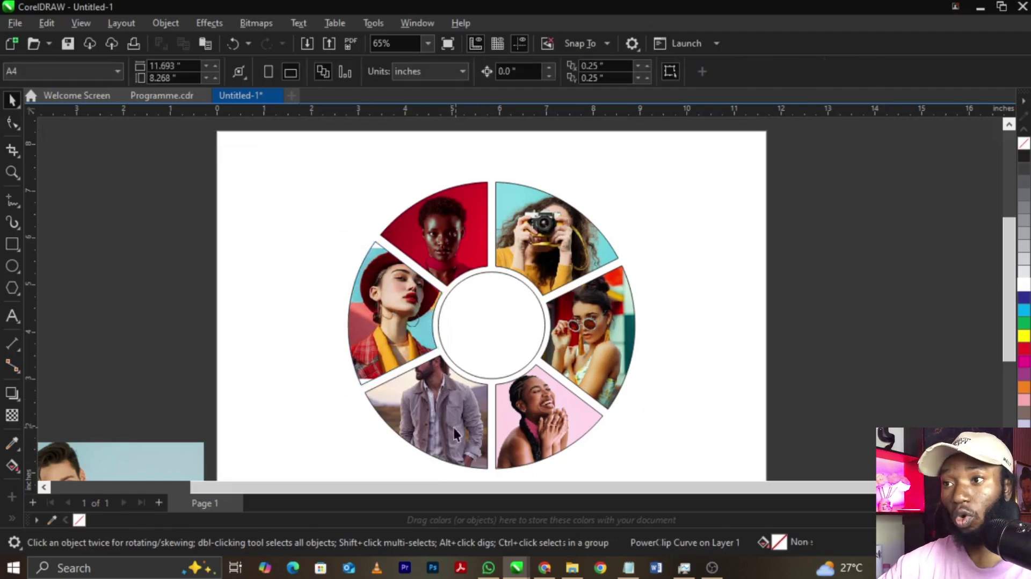
# Shrink the jacketed man's photo in the lower-left wedge to about 3.44 × 2.41 in and shift it right to fit the frame
pyautogui.click(453, 430)
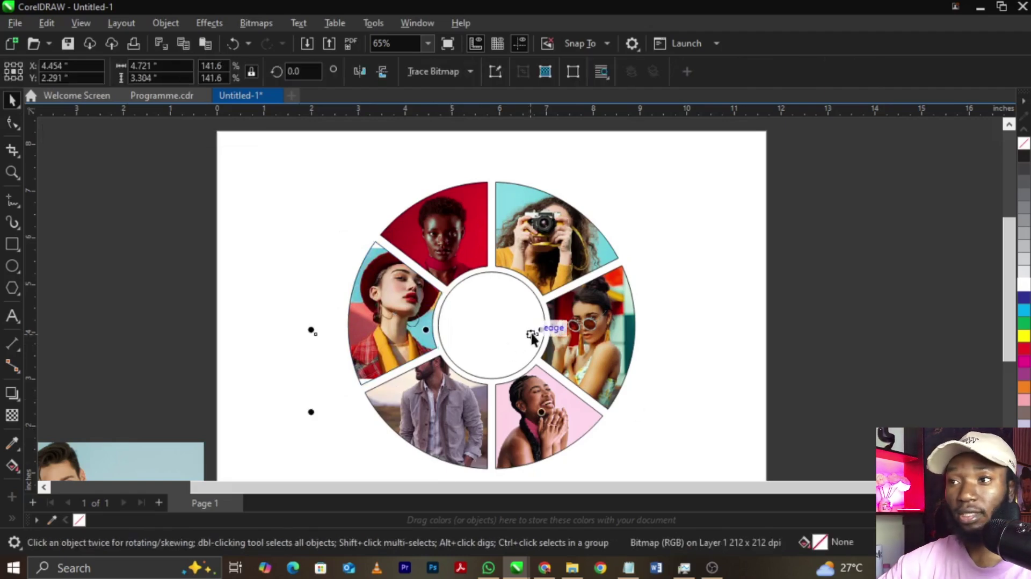
pyautogui.moveTo(532, 335); pyautogui.dragTo(528, 354)
pyautogui.hotkey('ctrl', 'z')
pyautogui.click(312, 329)
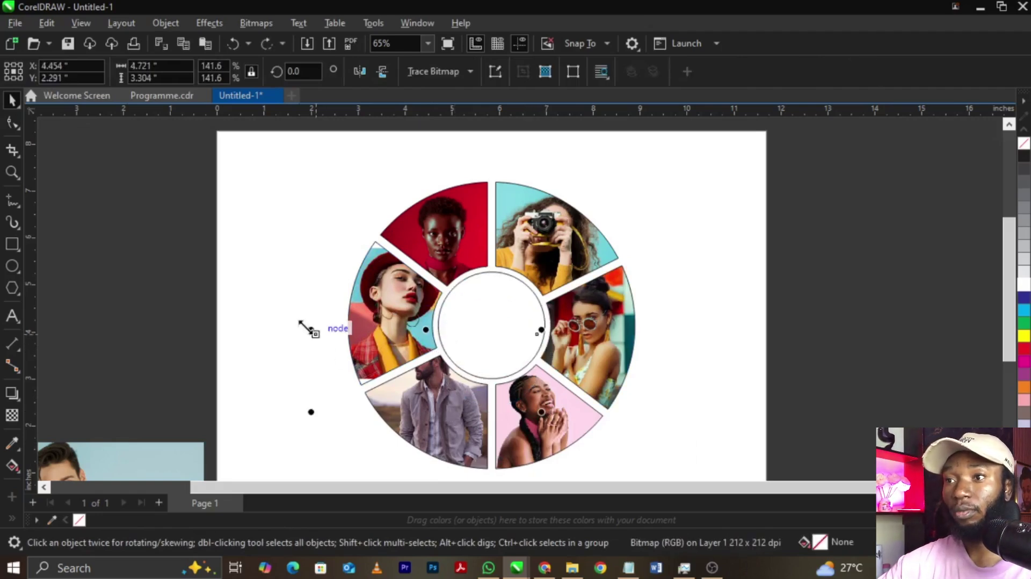
pyautogui.moveTo(299, 322); pyautogui.dragTo(335, 354)
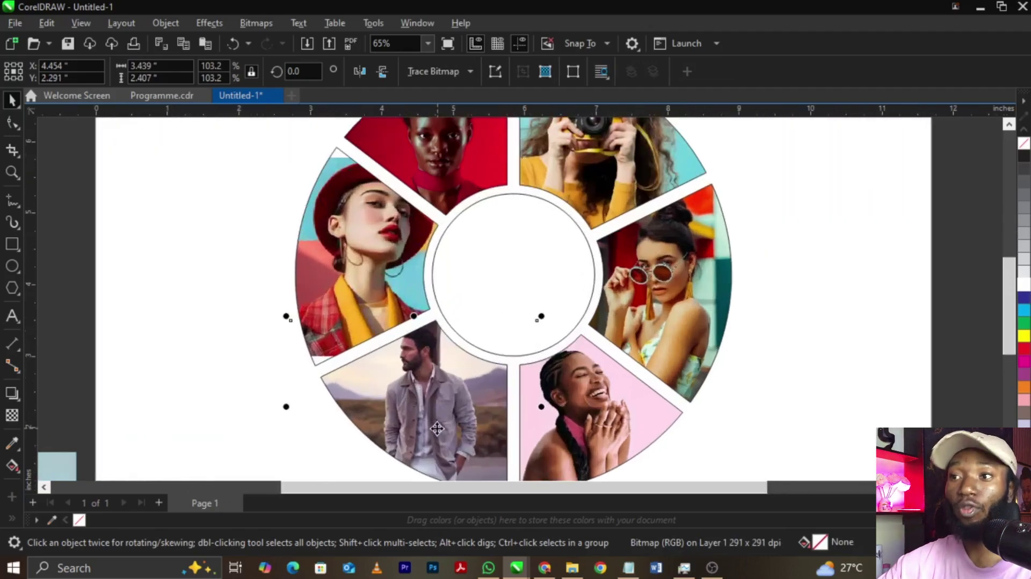
pyautogui.scroll(2, 451, 425)
pyautogui.moveTo(415, 411); pyautogui.dragTo(432, 412)
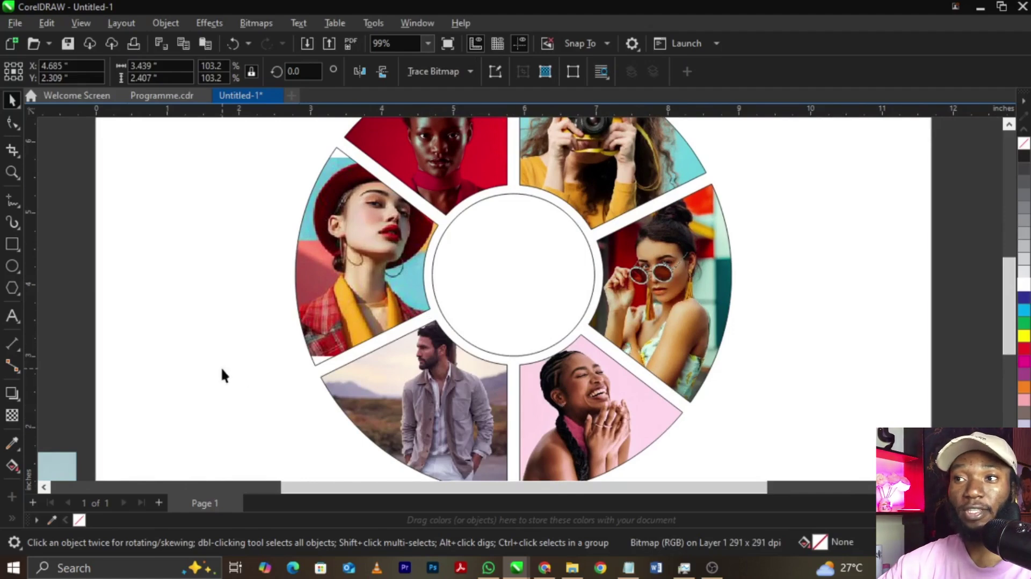
# Edit the left wedge's PowerClip, enlarging the red-hat portrait to about 5.54 × 3.11 in and shifting it left to cover the whole frame
pyautogui.click(334, 266)
pyautogui.rightClick(334, 265)
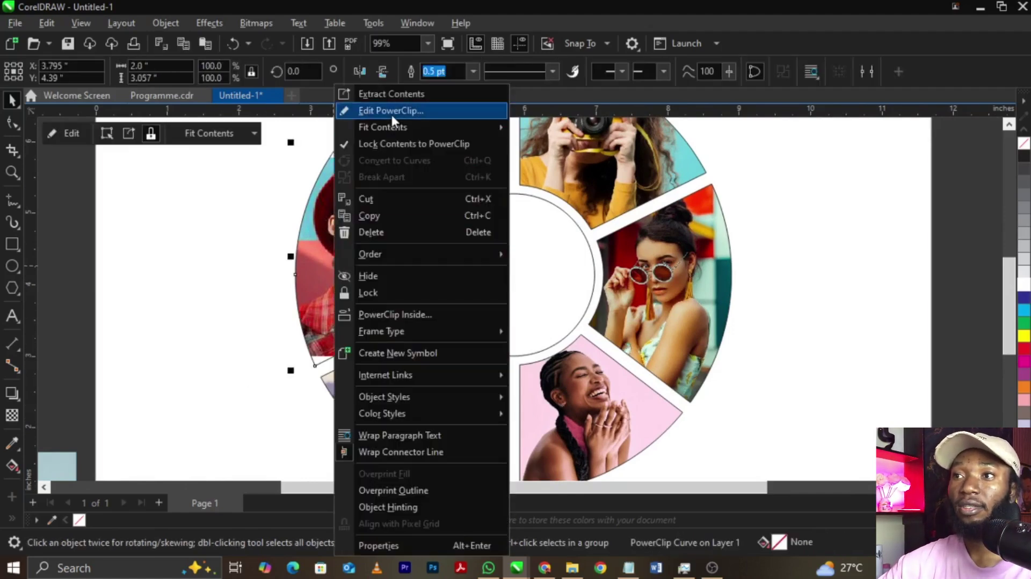
pyautogui.click(391, 112)
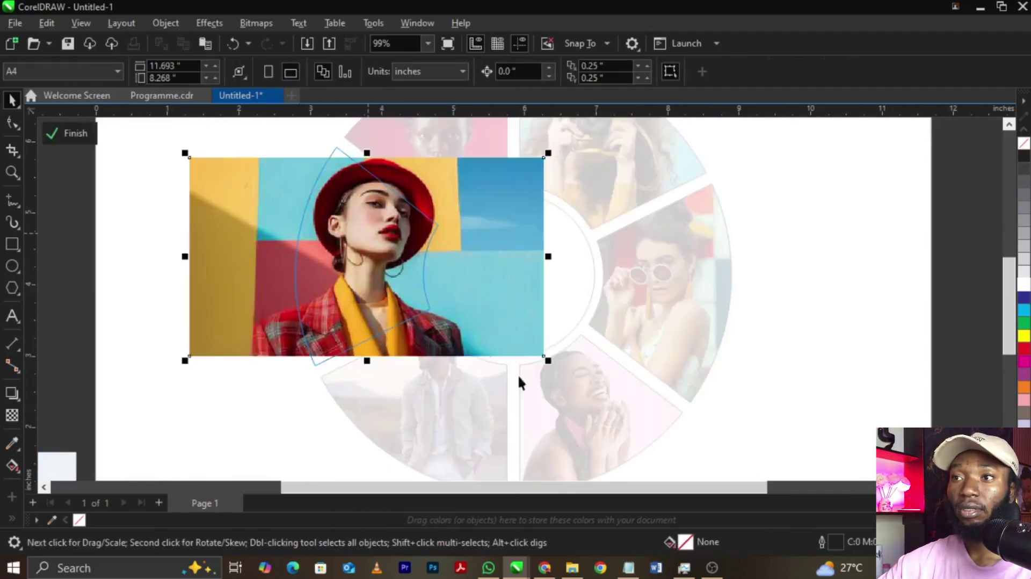
pyautogui.moveTo(553, 361); pyautogui.dragTo(500, 350)
pyautogui.click(794, 358)
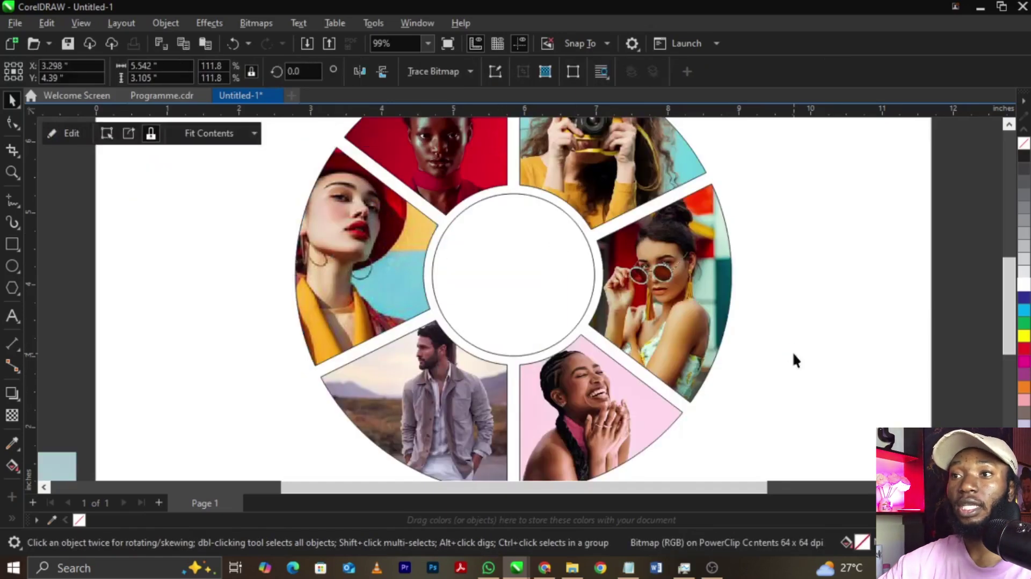
# Delete the unused photo of the man in the white shirt lying outside the page
pyautogui.press('Escape')
pyautogui.click(364, 285)
pyautogui.scroll(-1, 396, 272)
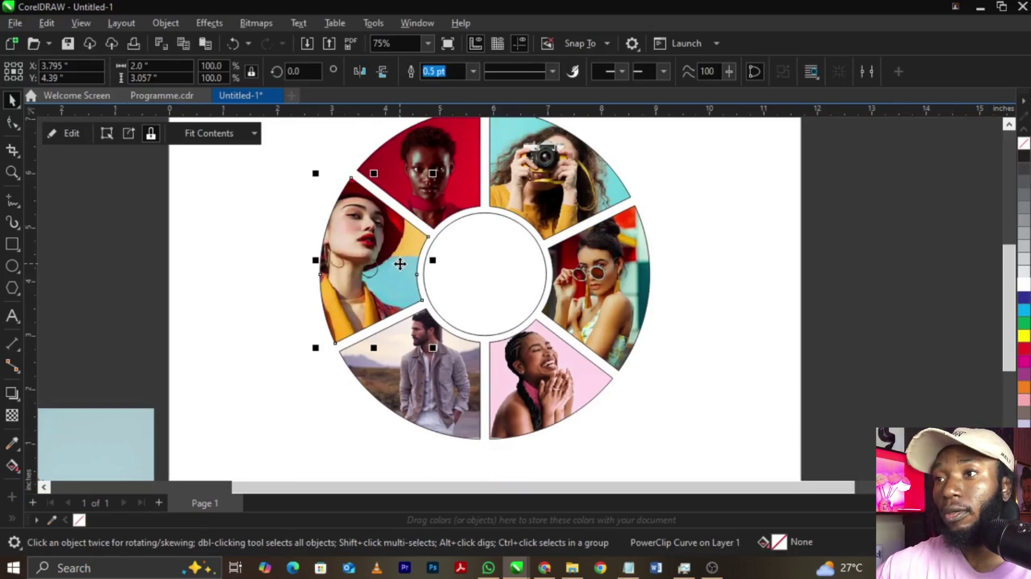
pyautogui.scroll(-1, 674, 311)
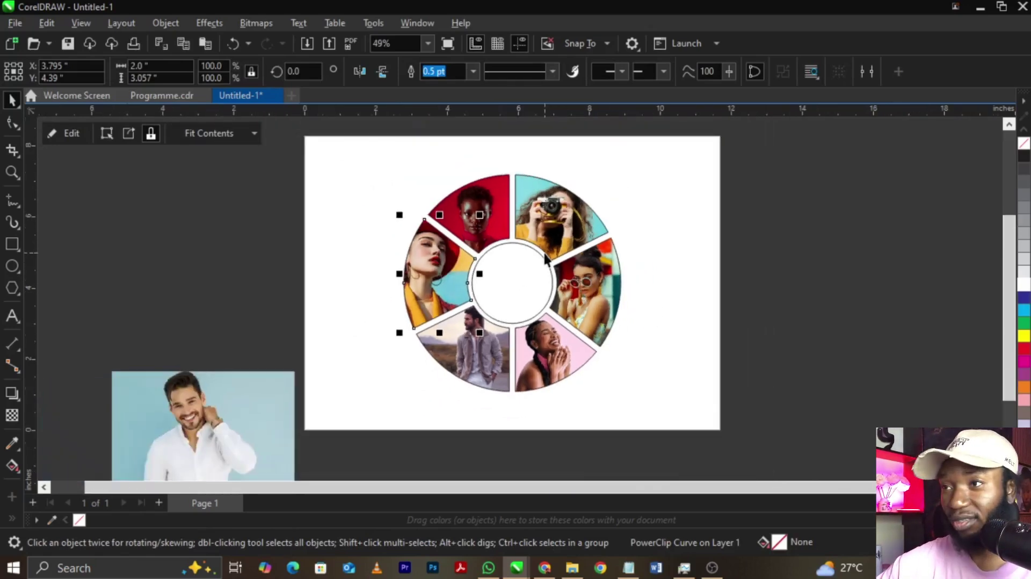
pyautogui.scroll(1, 546, 251)
pyautogui.click(202, 341)
pyautogui.moveTo(197, 438); pyautogui.dragTo(203, 302)
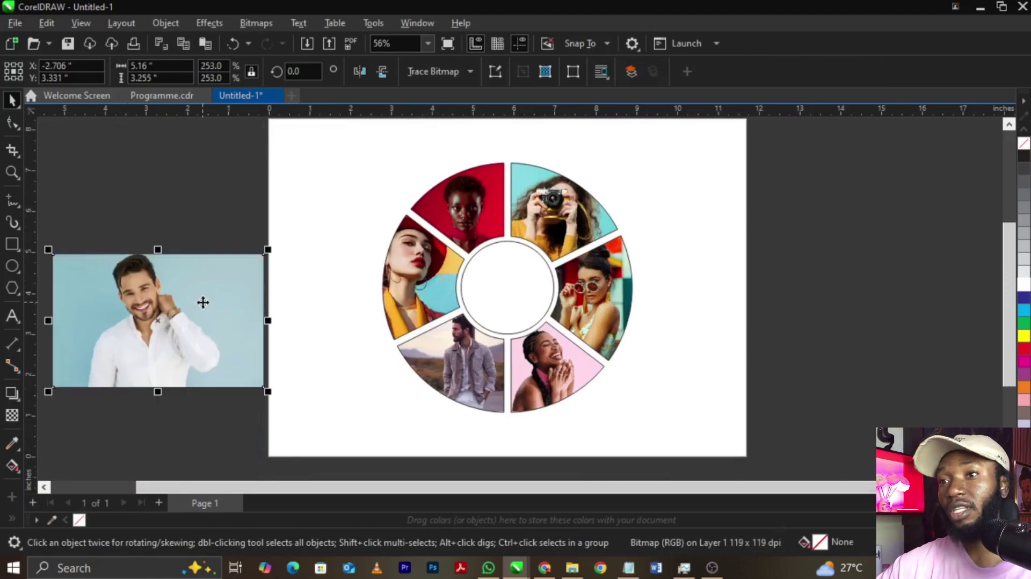
pyautogui.press('Delete')
# Select the six photo wedges and the central circle together
pyautogui.scroll(2, 473, 257)
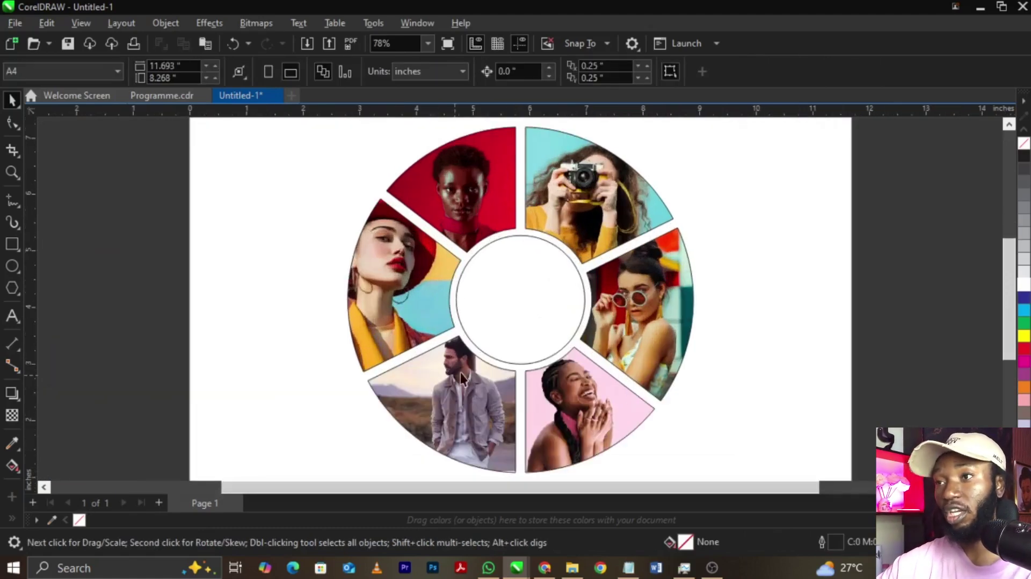
pyautogui.click(512, 334)
pyautogui.scroll(-1, 512, 334)
pyautogui.click(736, 341)
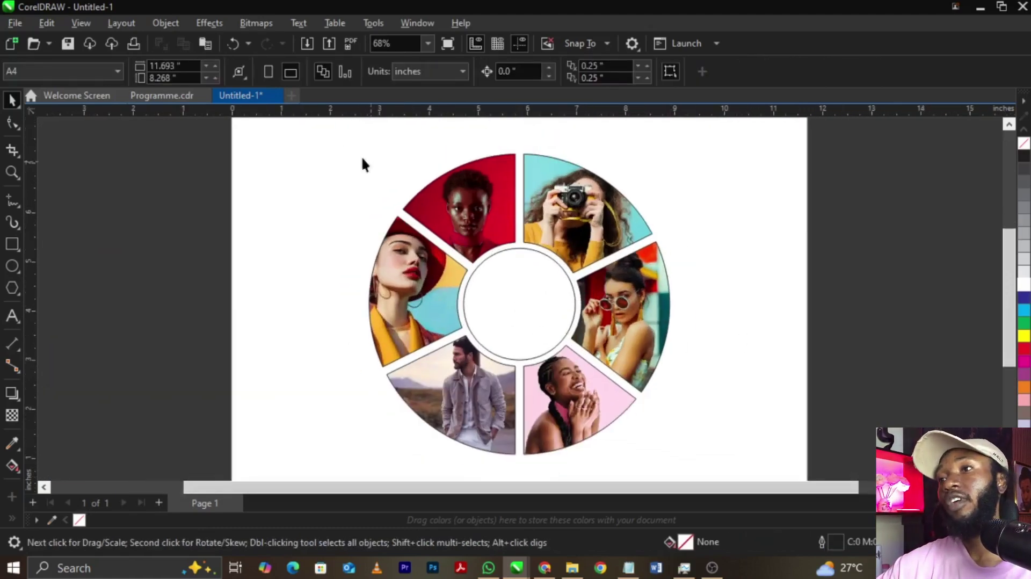
pyautogui.moveTo(330, 133); pyautogui.dragTo(756, 459)
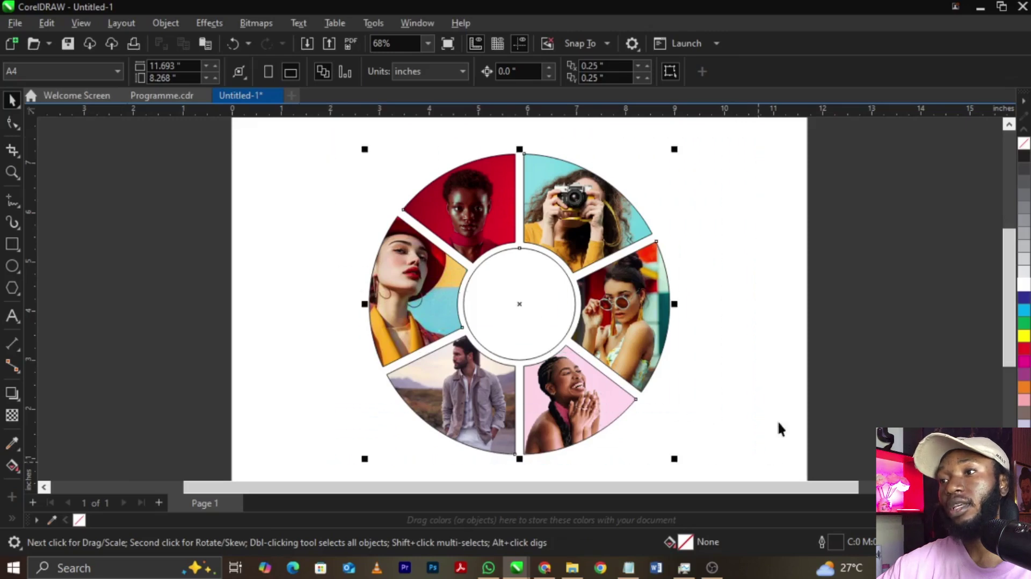
pyautogui.click(555, 288)
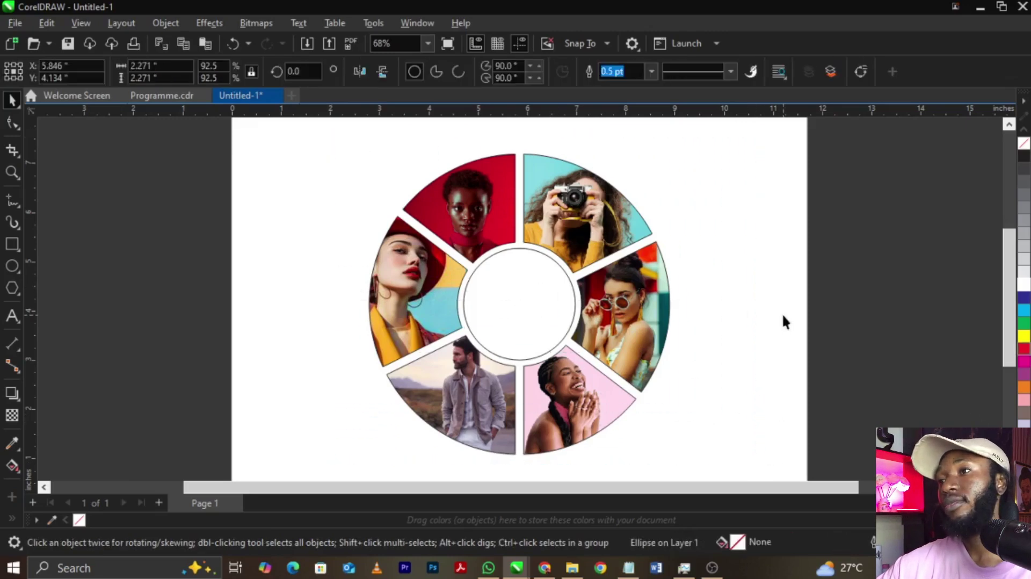
pyautogui.scroll(-1, 781, 313)
pyautogui.click(722, 285)
pyautogui.moveTo(725, 161); pyautogui.dragTo(374, 447)
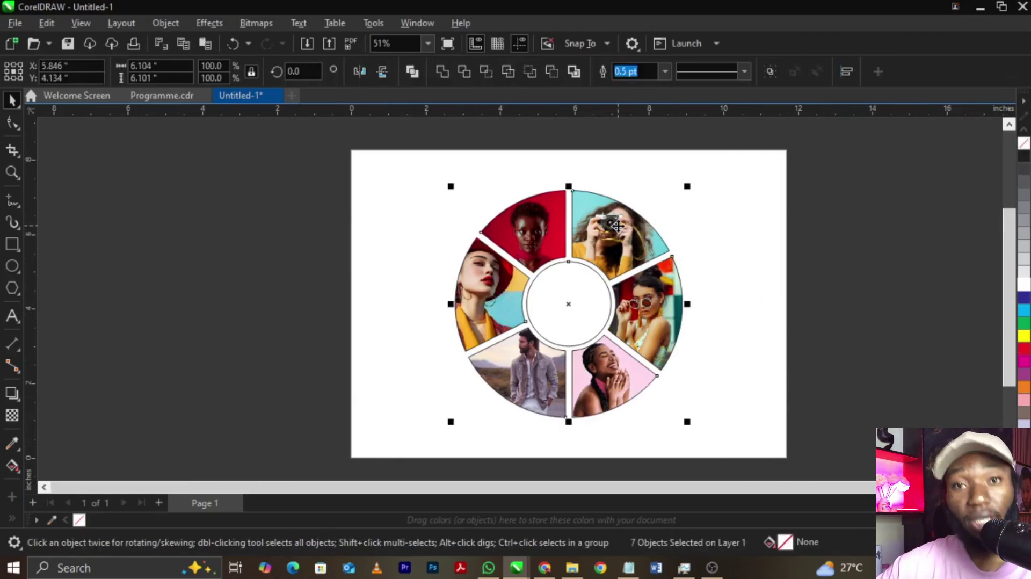
# Remove the outline from the six selected photo wedges and the central circle
pyautogui.scroll(2, 618, 225)
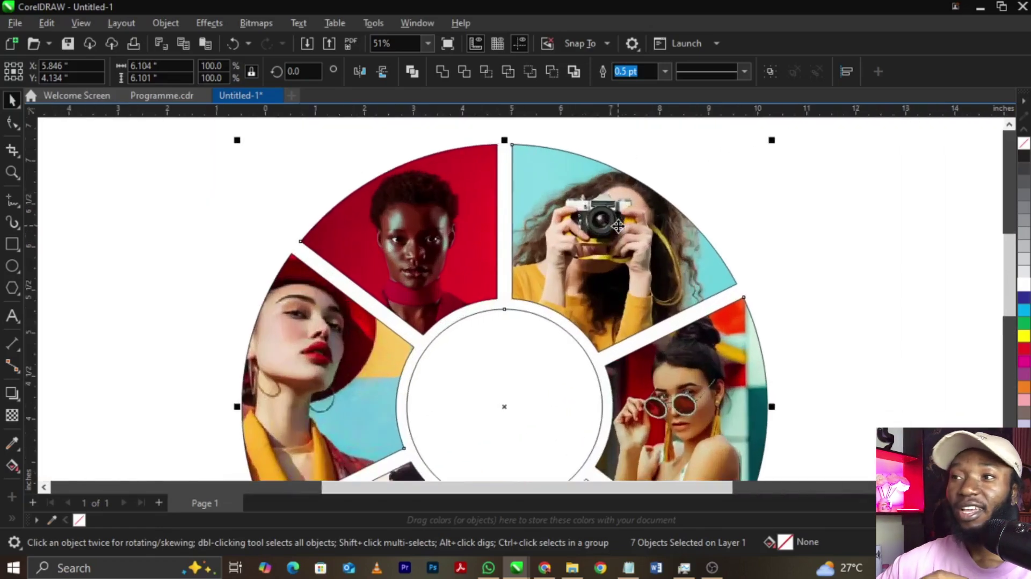
pyautogui.scroll(3, 618, 226)
pyautogui.scroll(5, 783, 322)
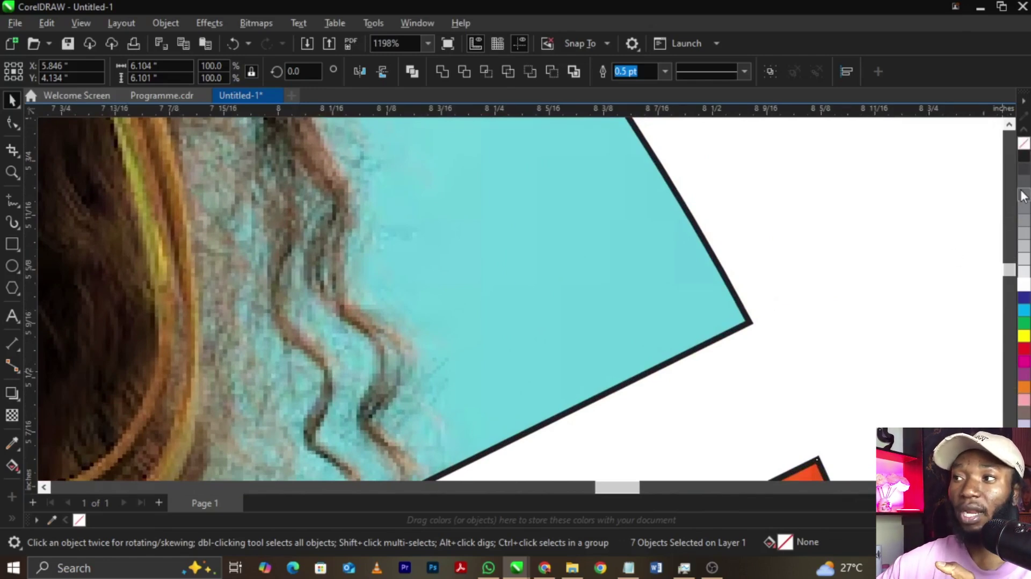
pyautogui.rightClick(1026, 154)
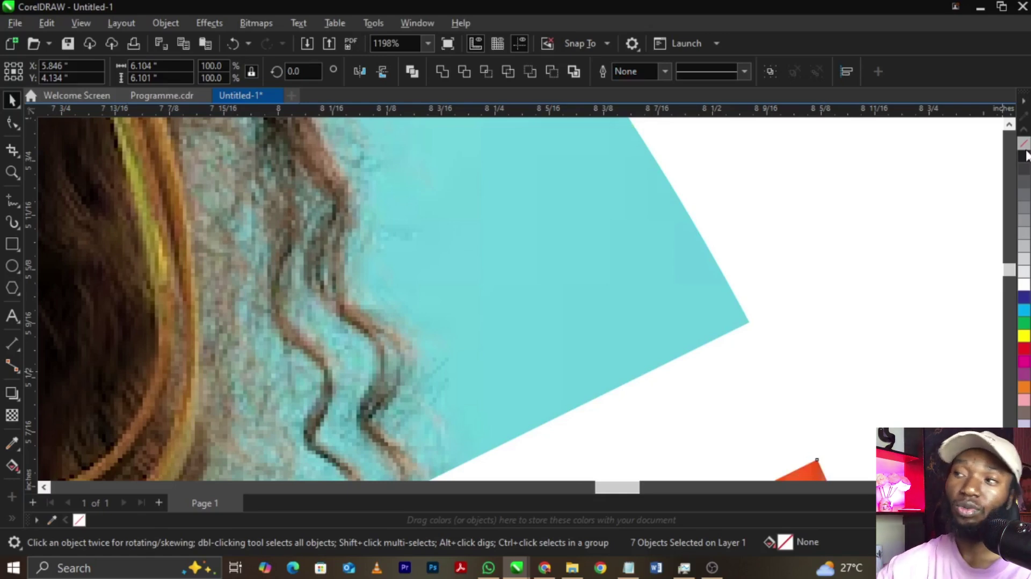
pyautogui.scroll(-4, 736, 214)
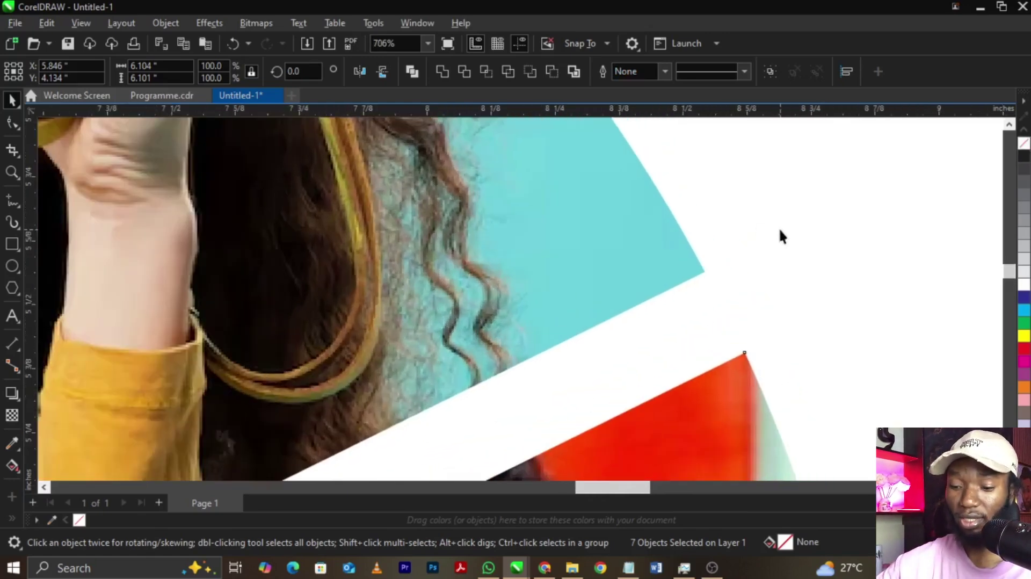
# Undo and redo the outline removal to compare the collage with and without outlines
pyautogui.hotkey('ctrl', 'z')
pyautogui.click(266, 44)
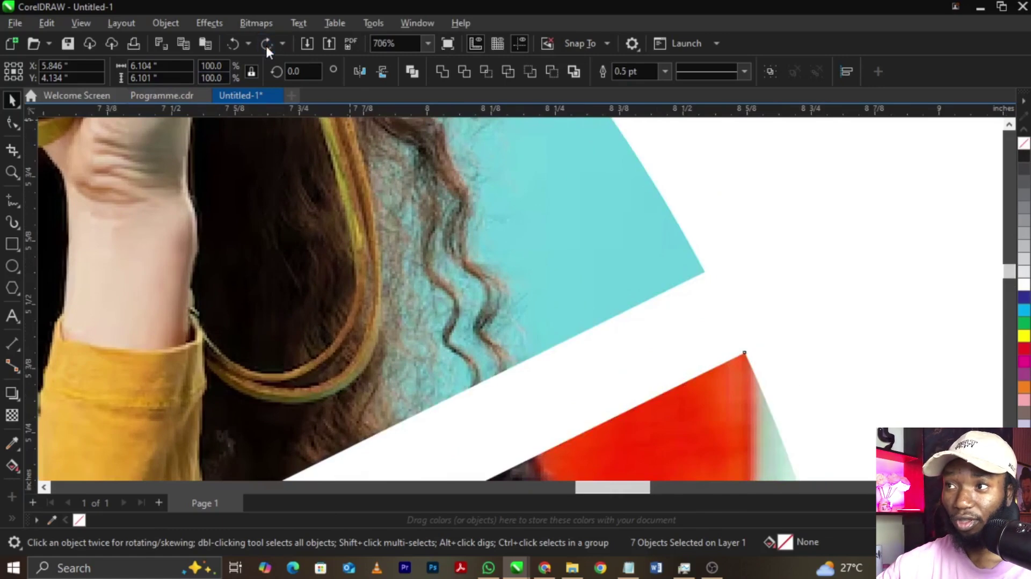
pyautogui.click(231, 45)
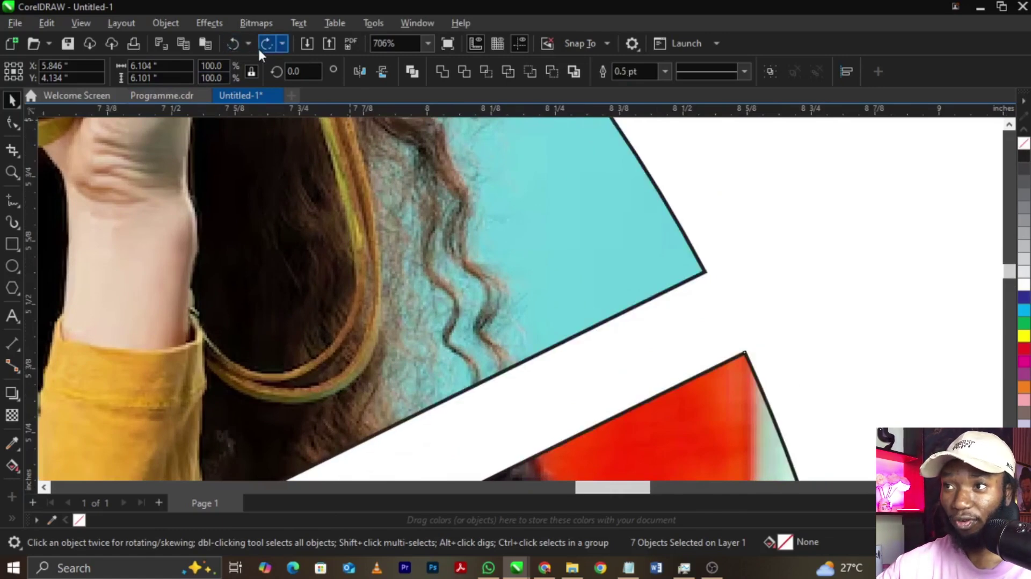
pyautogui.click(265, 44)
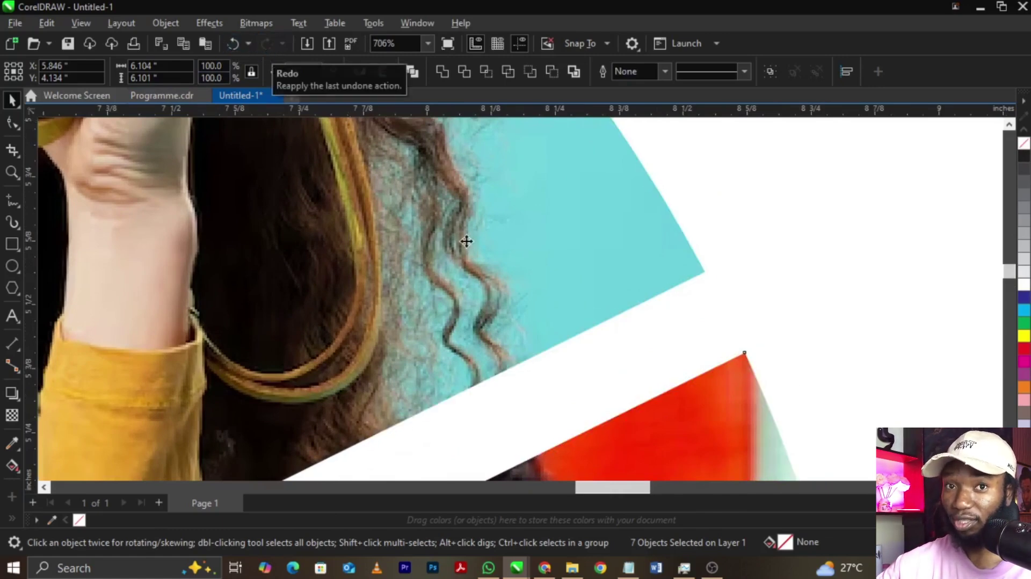
# Make an enlarged concentric copy of the central circle, about 6.55 in across, extending slightly beyond the photo wedges
pyautogui.scroll(-4, 466, 242)
pyautogui.scroll(-5, 590, 252)
pyautogui.scroll(-1, 762, 284)
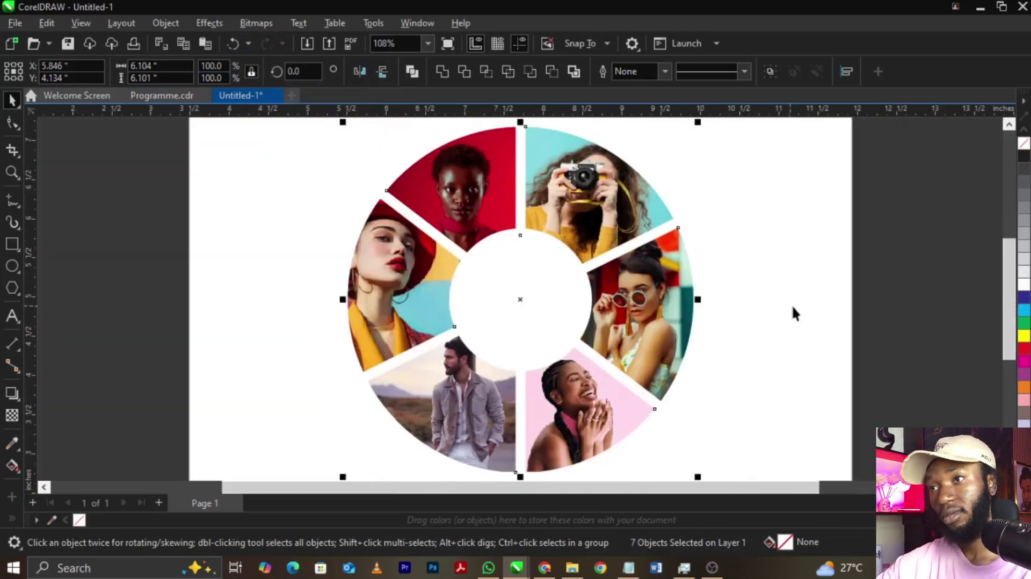
pyautogui.click(806, 321)
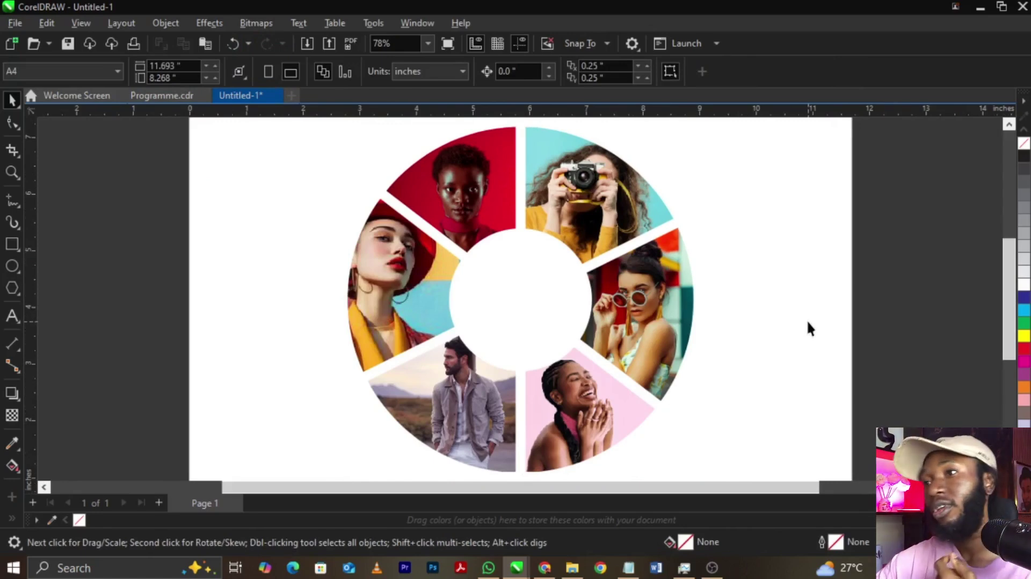
pyautogui.click(566, 305)
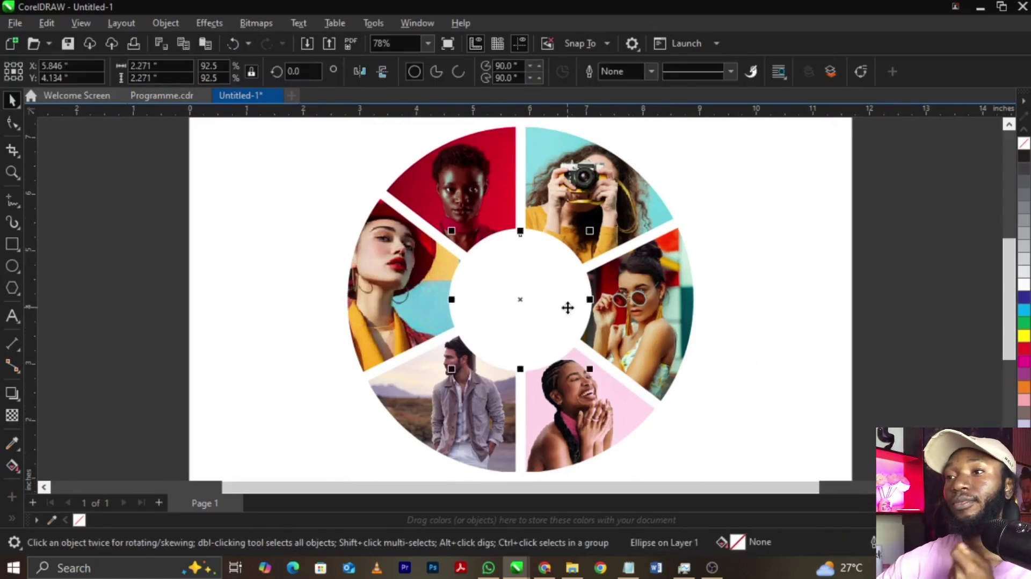
pyautogui.scroll(-1, 568, 307)
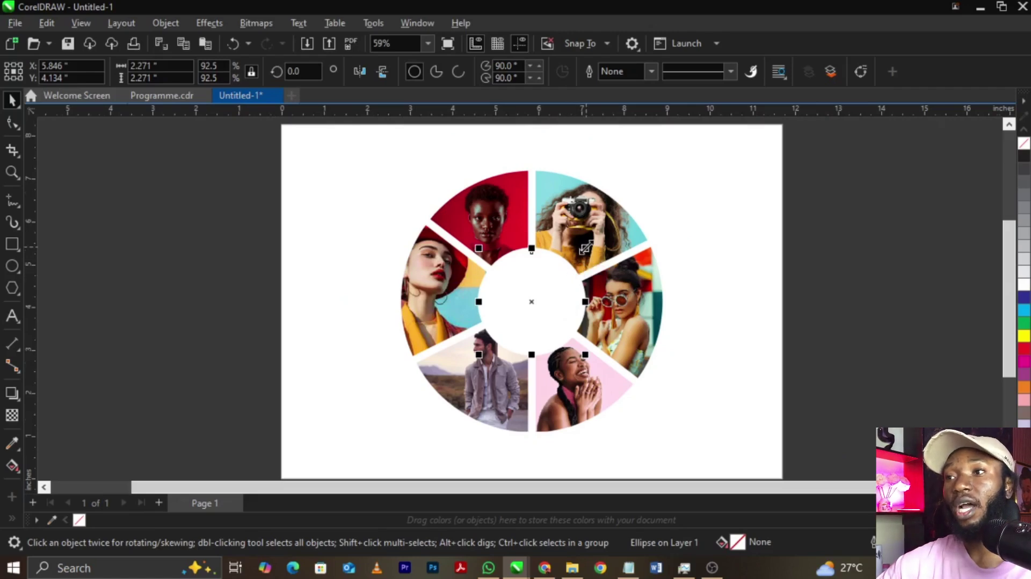
pyautogui.moveTo(585, 248); pyautogui.dragTo(707, 156)
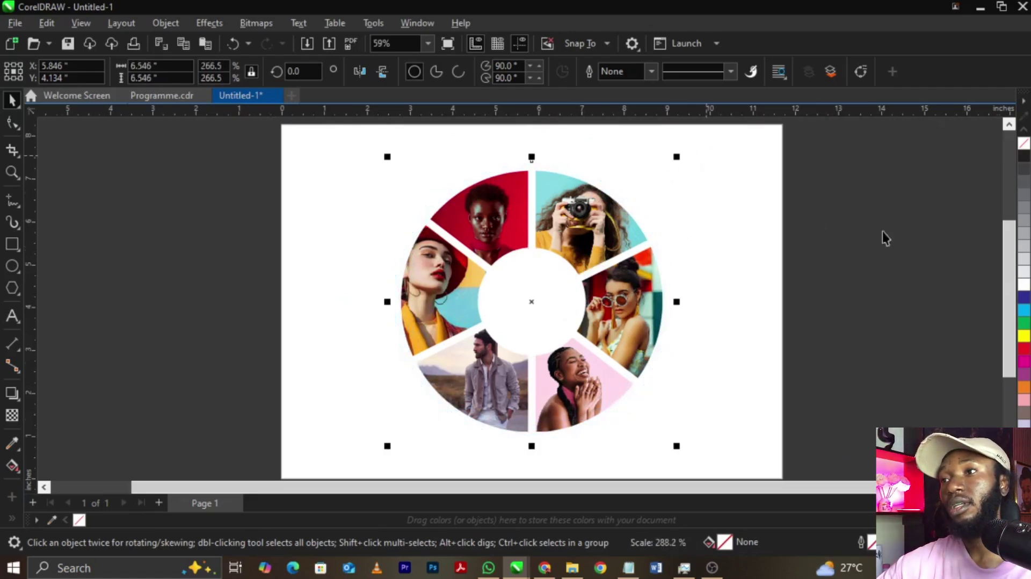
# Fill the large circle yellow, place it behind the photo wedges and shrink it to about 6.38 in across
pyautogui.click(1023, 338)
pyautogui.hotkey('shift', 'pagedown')
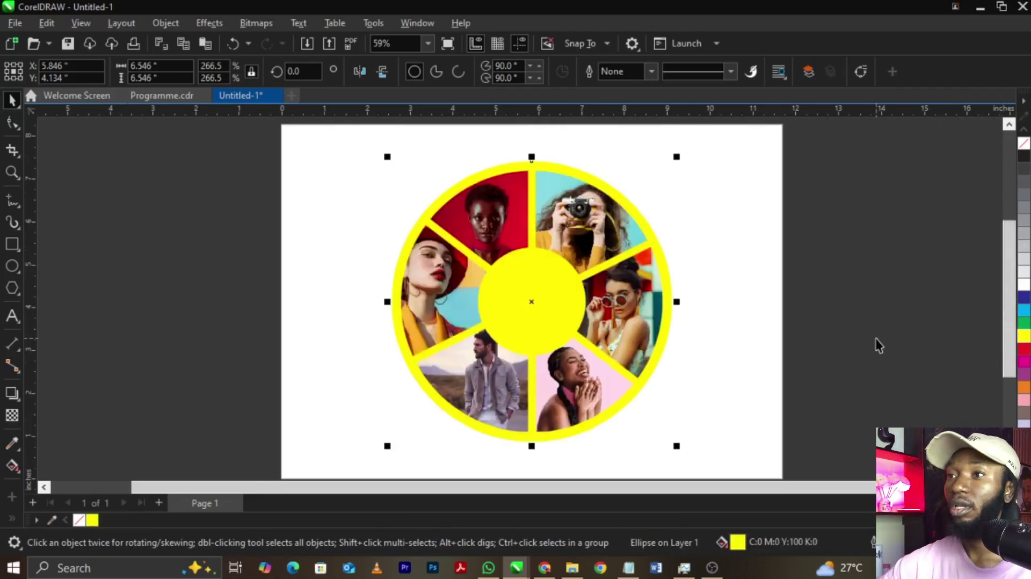
pyautogui.scroll(1, 669, 151)
pyautogui.moveTo(704, 159); pyautogui.dragTo(699, 161)
# Fill the small central circle with white
pyautogui.click(492, 371)
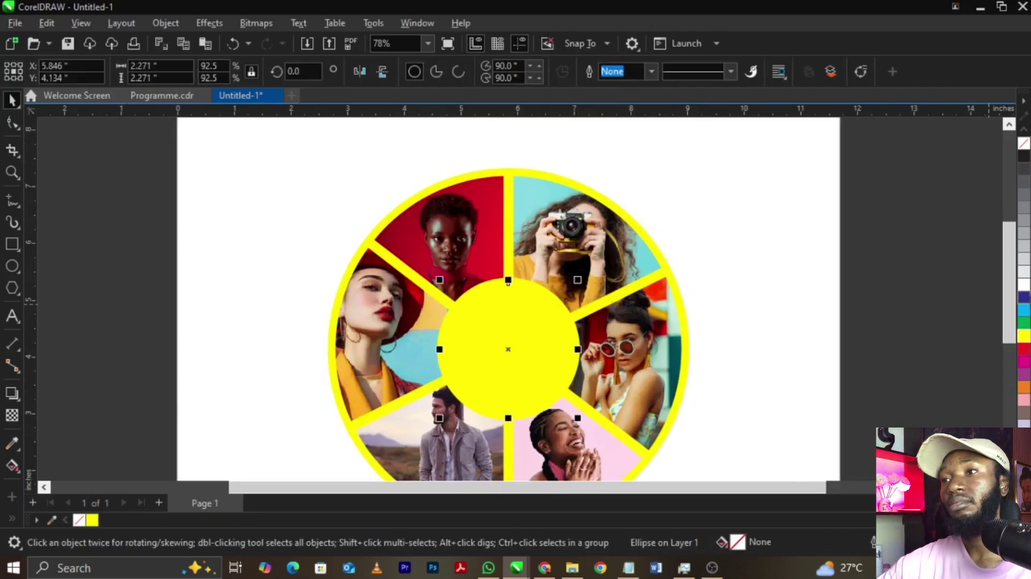
pyautogui.click(1024, 285)
pyautogui.scroll(-1, 675, 273)
pyautogui.scroll(1, 666, 294)
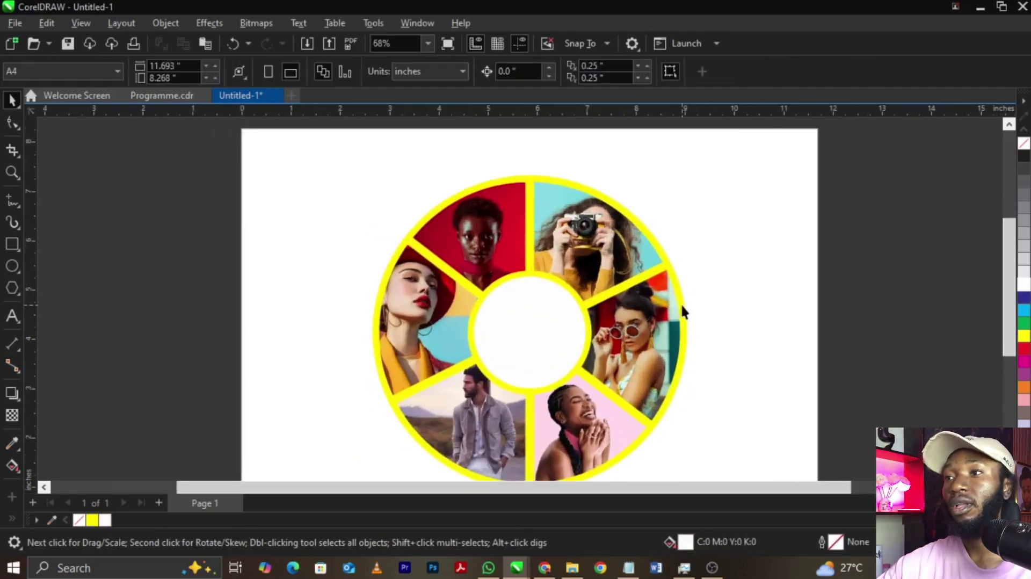
# Try magenta, red and green fills on the large background circle and delete that circle
pyautogui.click(681, 303)
pyautogui.rightClick(1022, 372)
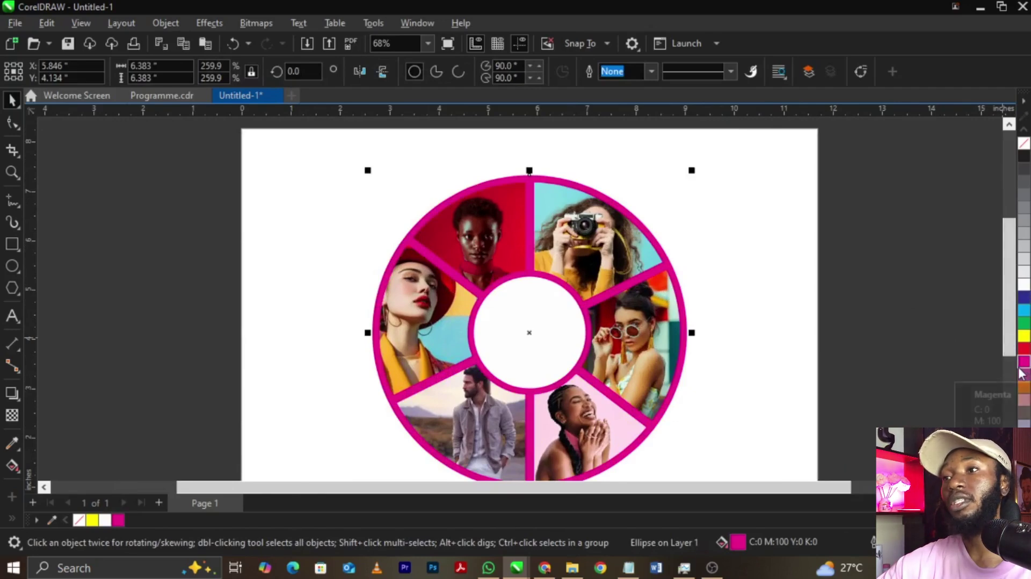
pyautogui.rightClick(1024, 348)
pyautogui.rightClick(1023, 322)
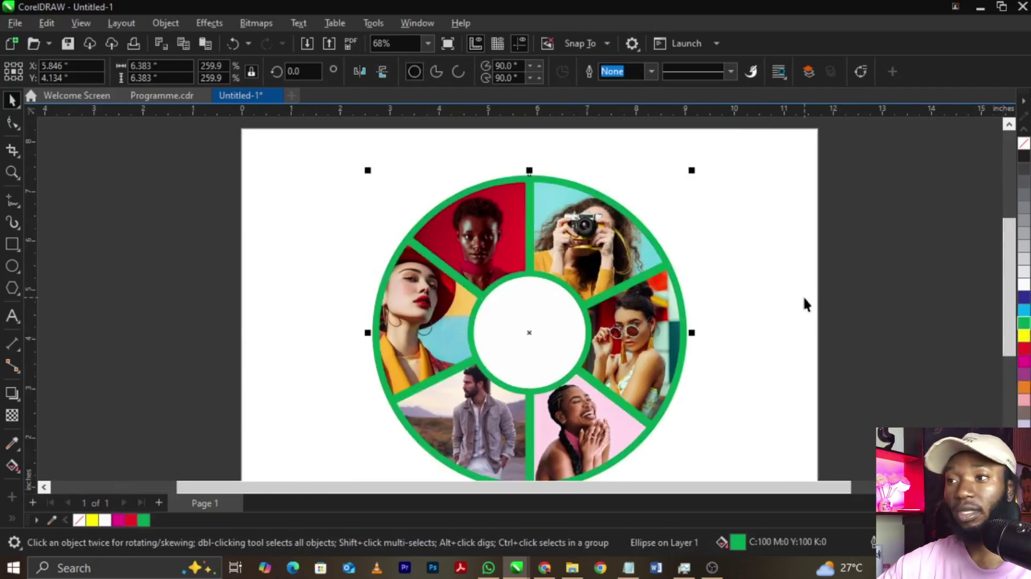
pyautogui.press('Delete')
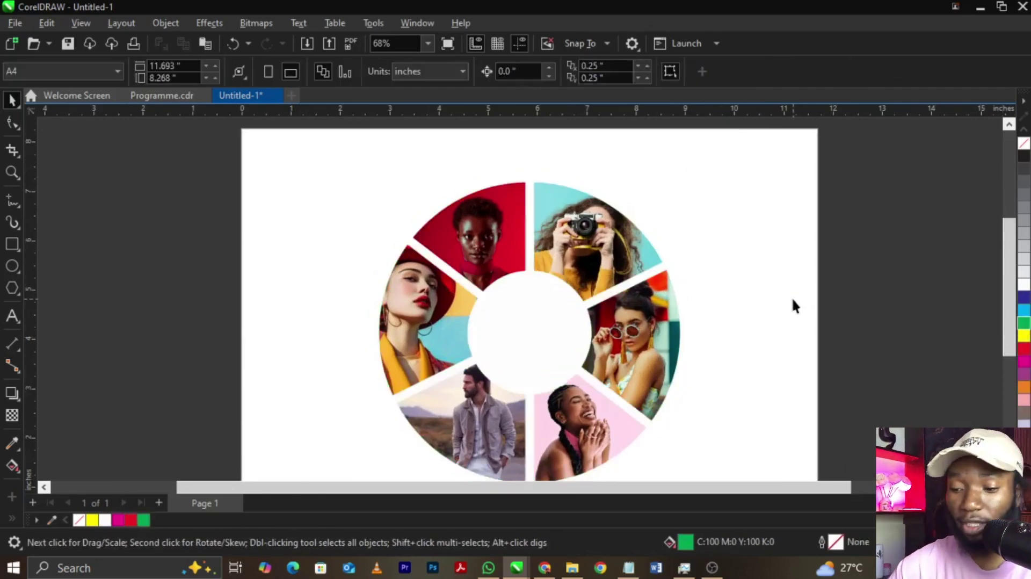
# Preview the finished circular photo collage in full screen
pyautogui.scroll(1, 793, 300)
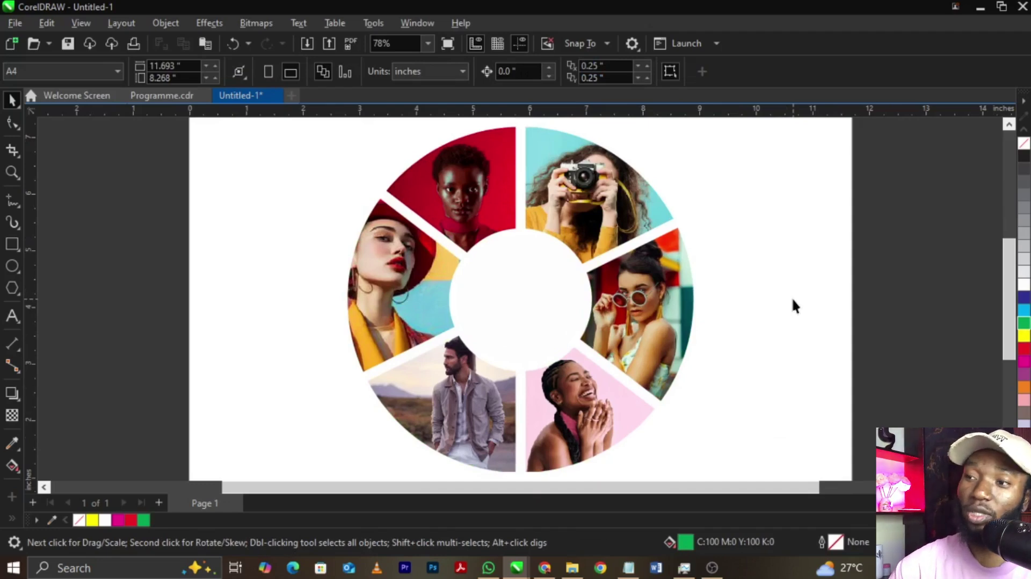
pyautogui.press('F9')
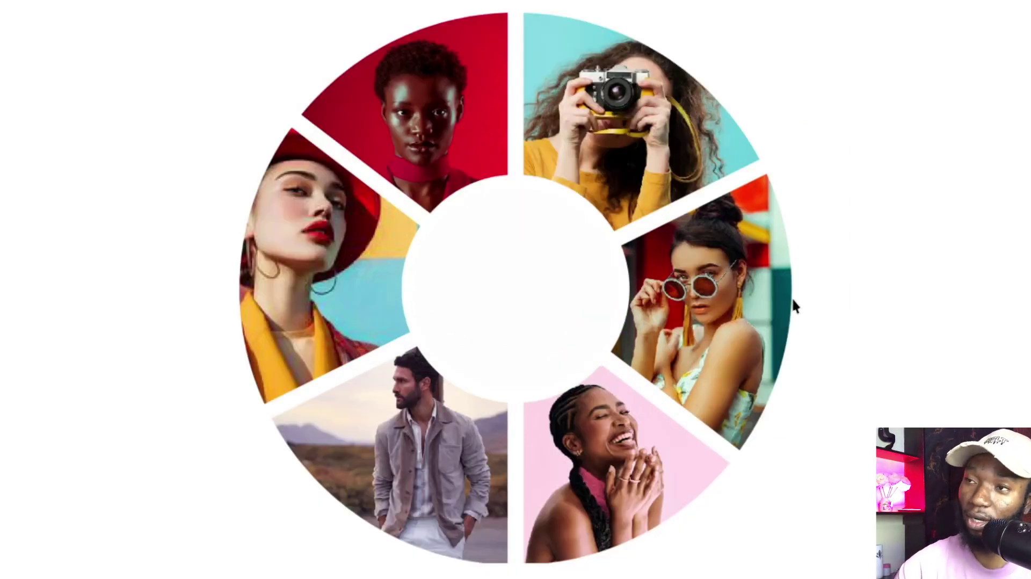